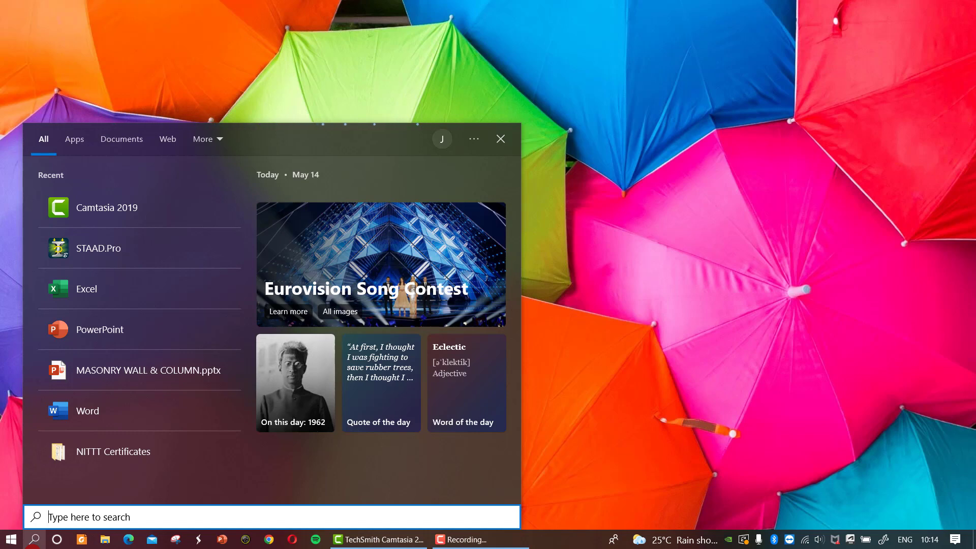
# - Launch STAAD.Pro V8i from a Windows search for 'staa'
pyautogui.write('staa')
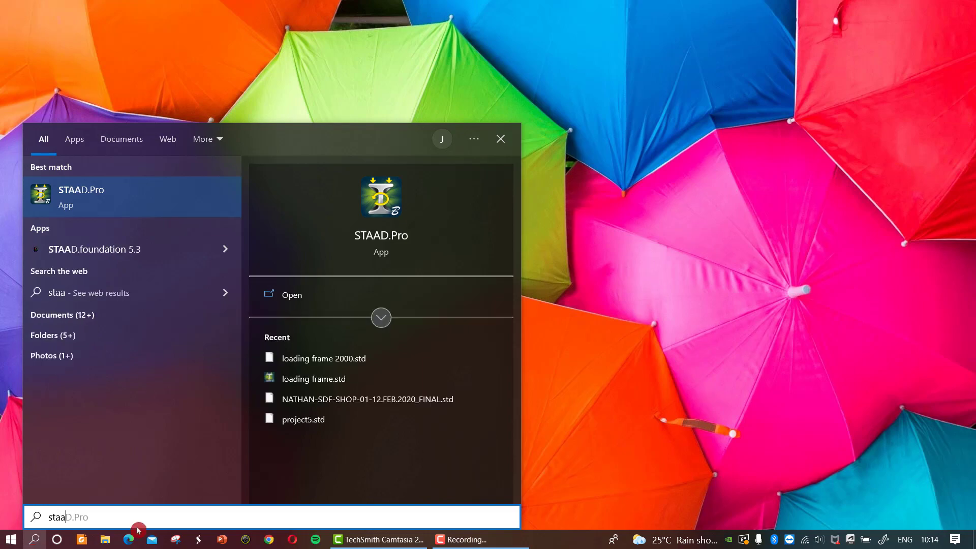
pyautogui.click(122, 211)
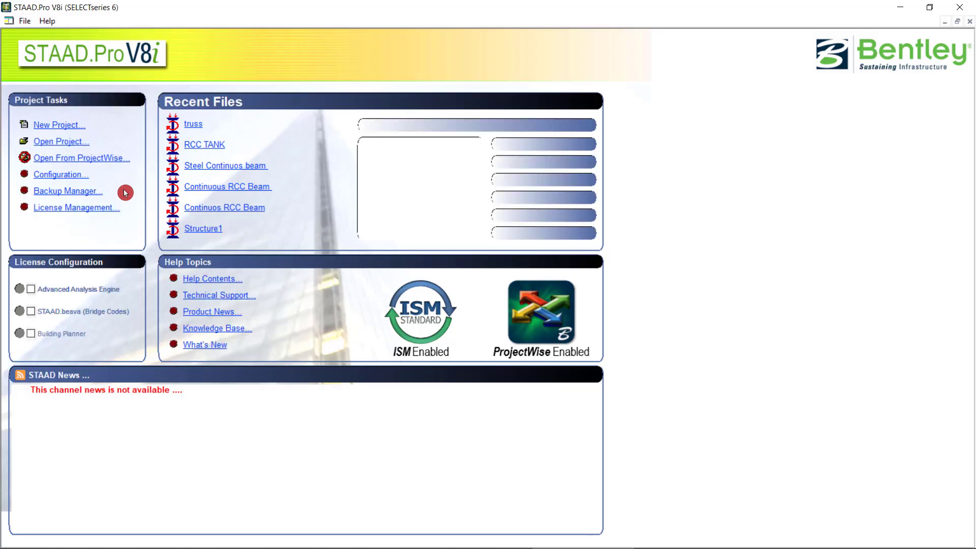
pyautogui.click(123, 190)
# - Create a new Plane model named 'Plane Frame' in metres and kilonewtons, continuing into the Structure Wizard
pyautogui.click(52, 125)
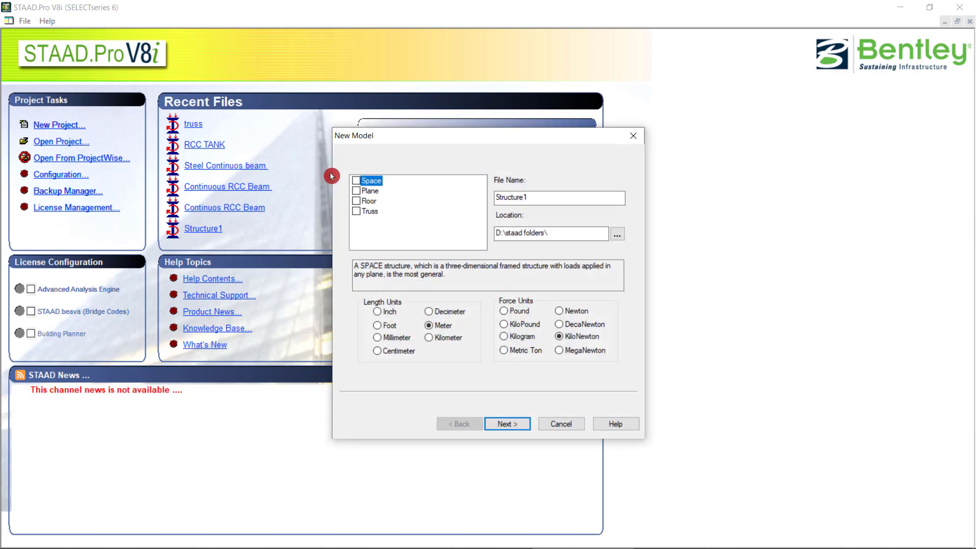
pyautogui.click(371, 192)
pyautogui.moveTo(562, 196); pyautogui.dragTo(454, 193)
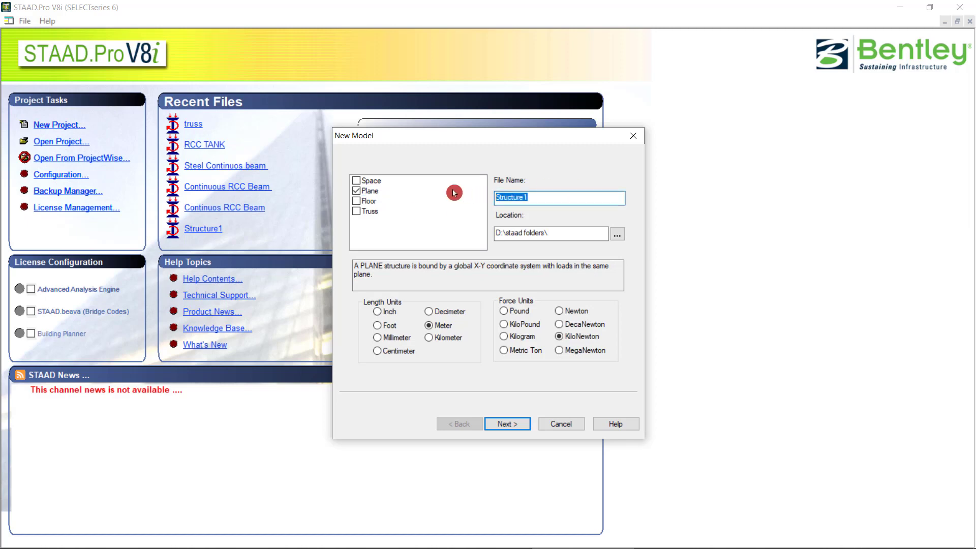
pyautogui.write('Plane Frame')
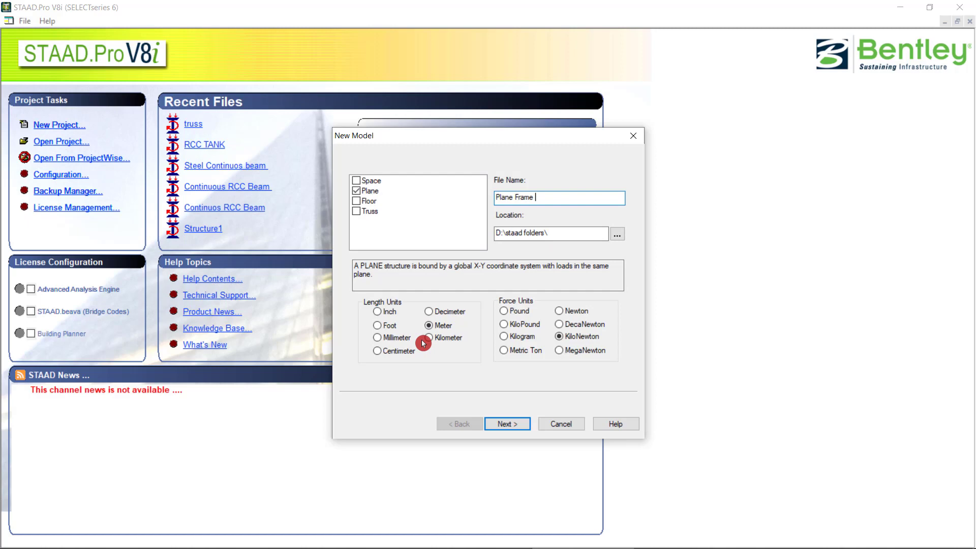
pyautogui.click(559, 337)
pyautogui.click(511, 424)
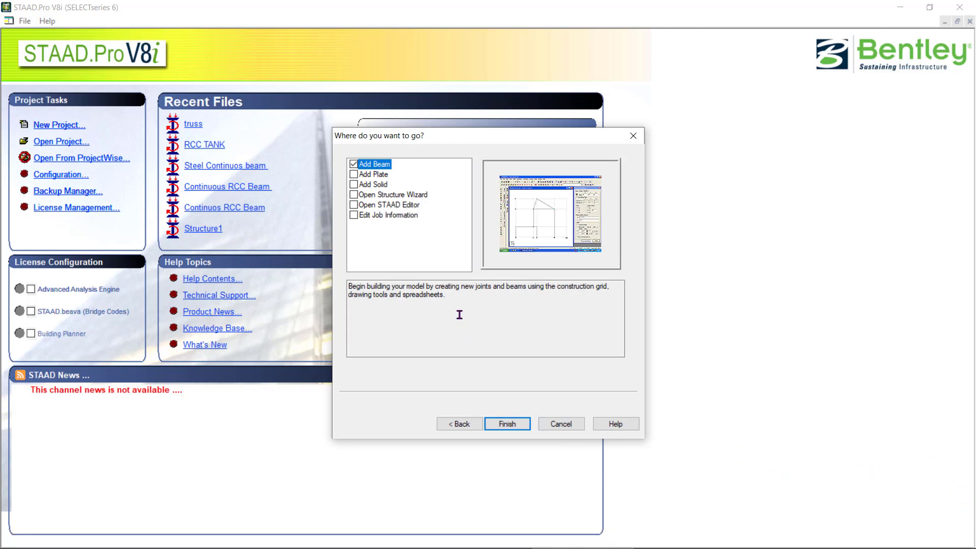
pyautogui.click(397, 195)
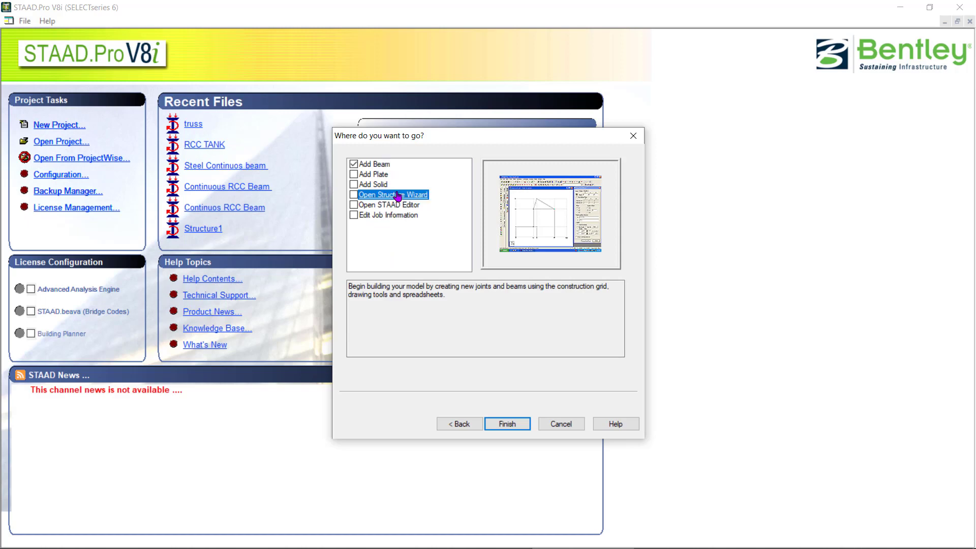
pyautogui.click(511, 426)
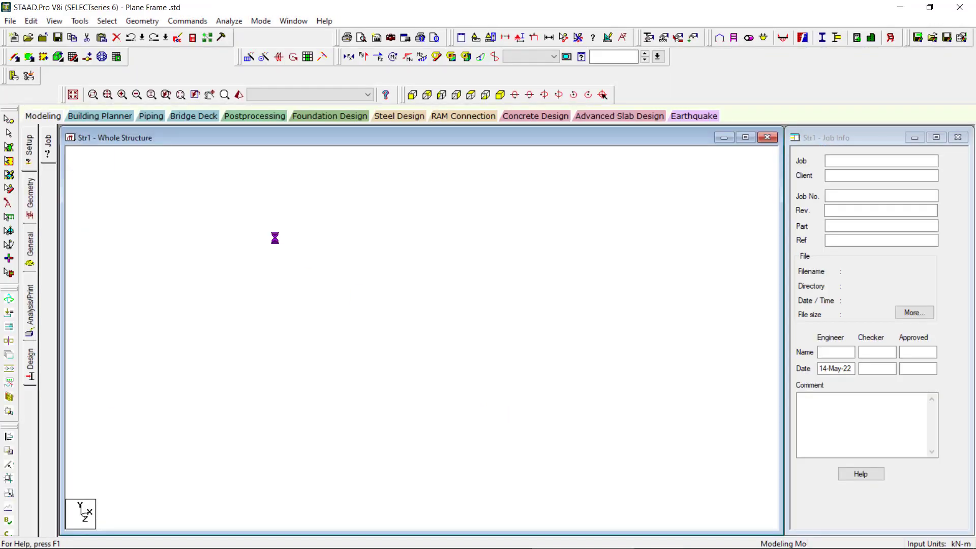
# - Switch the wizard's model type to Frame Models, browse the prototypes, and select Bay Frame
pyautogui.click(141, 202)
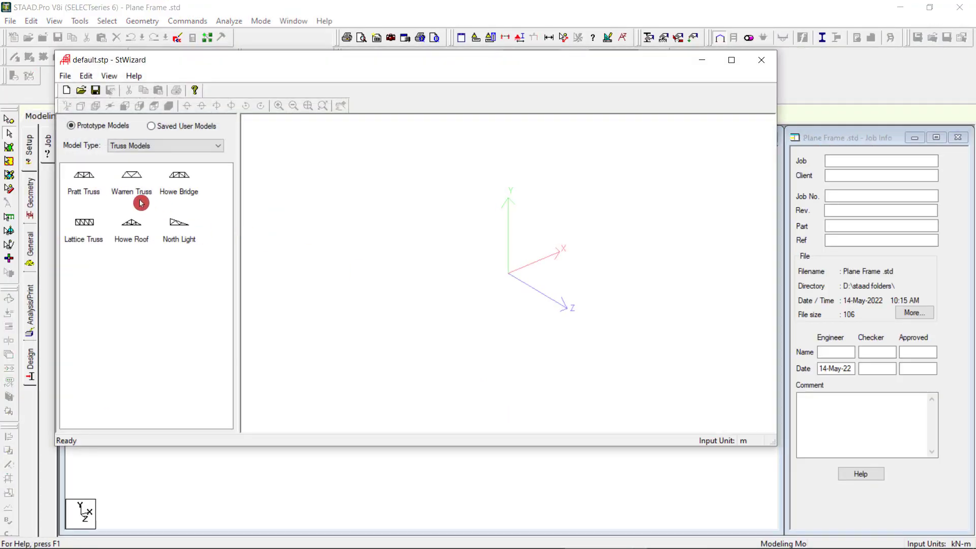
pyautogui.click(165, 150)
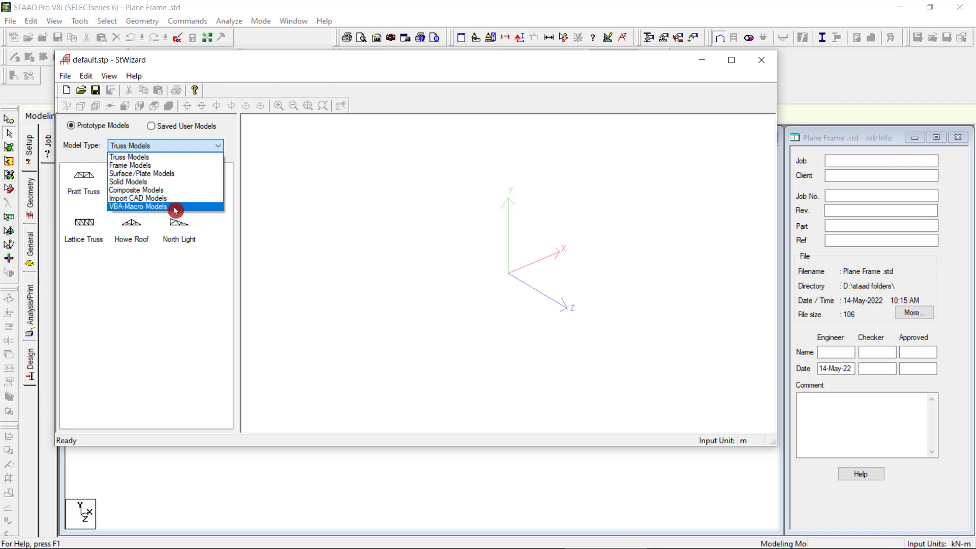
pyautogui.click(161, 168)
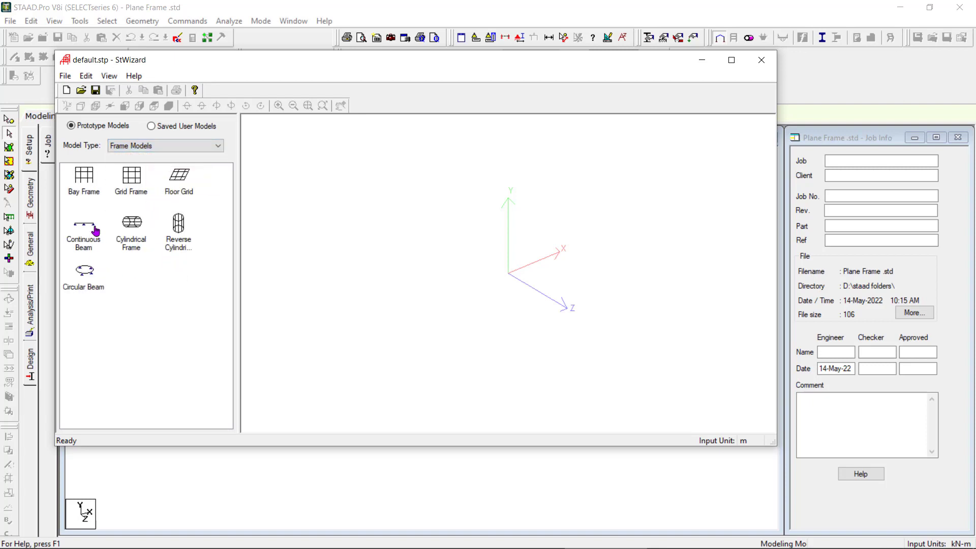
pyautogui.click(91, 259)
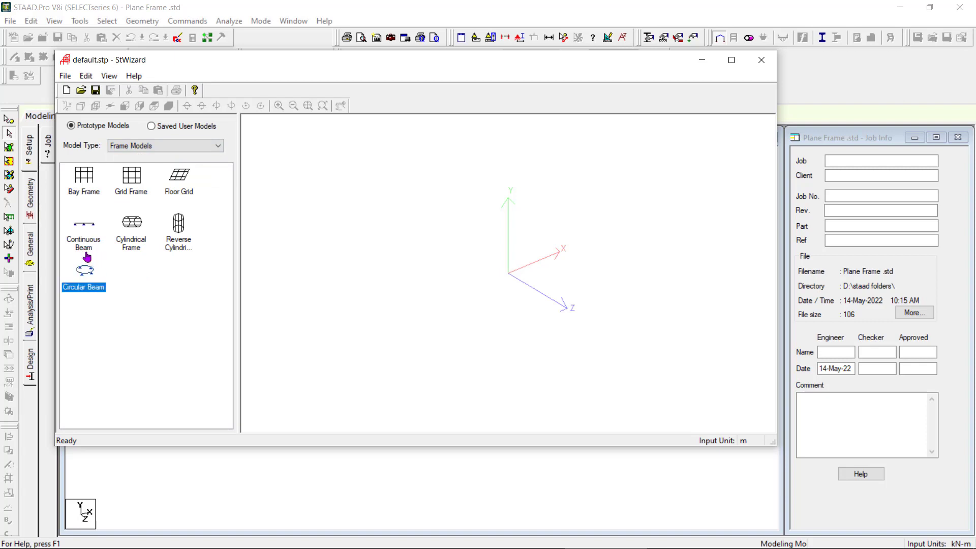
pyautogui.click(86, 249)
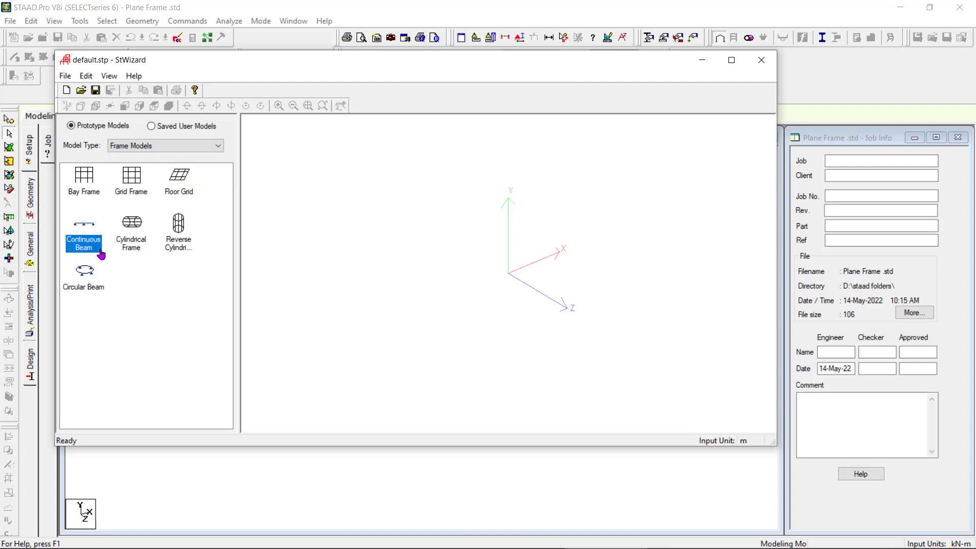
pyautogui.click(135, 241)
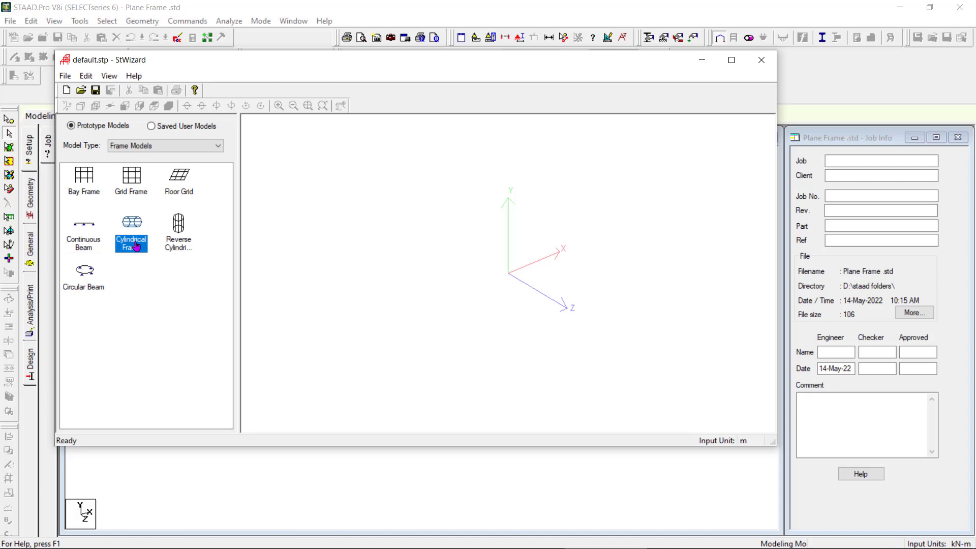
pyautogui.click(174, 243)
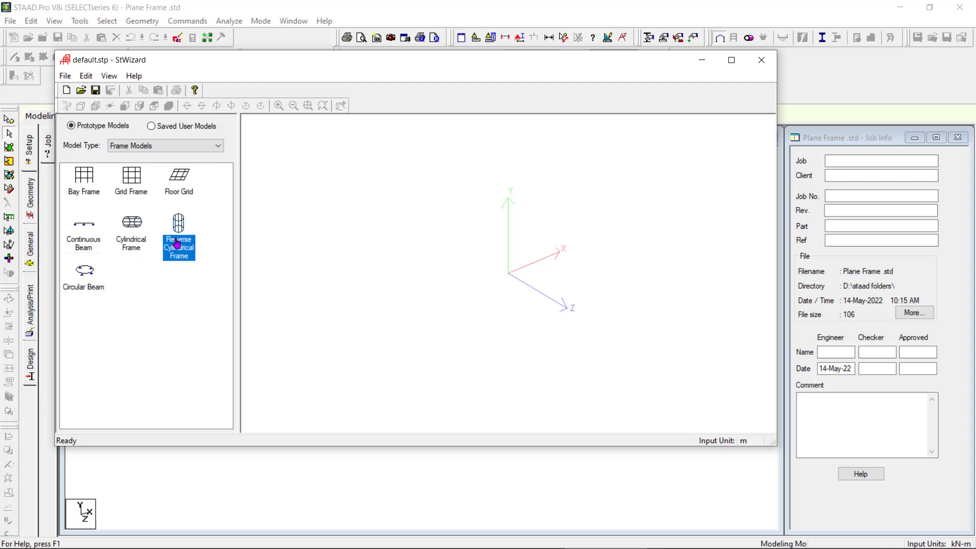
pyautogui.click(84, 289)
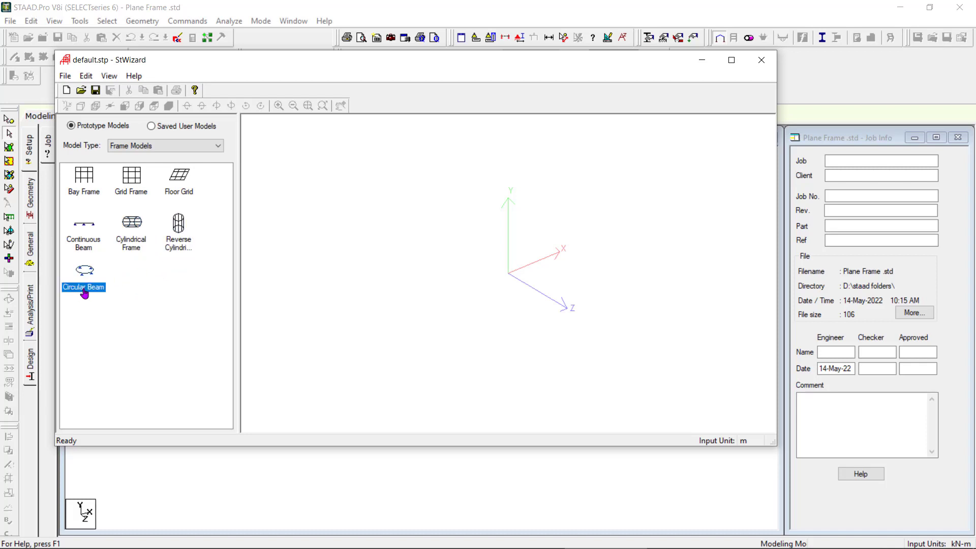
pyautogui.click(177, 192)
pyautogui.click(131, 199)
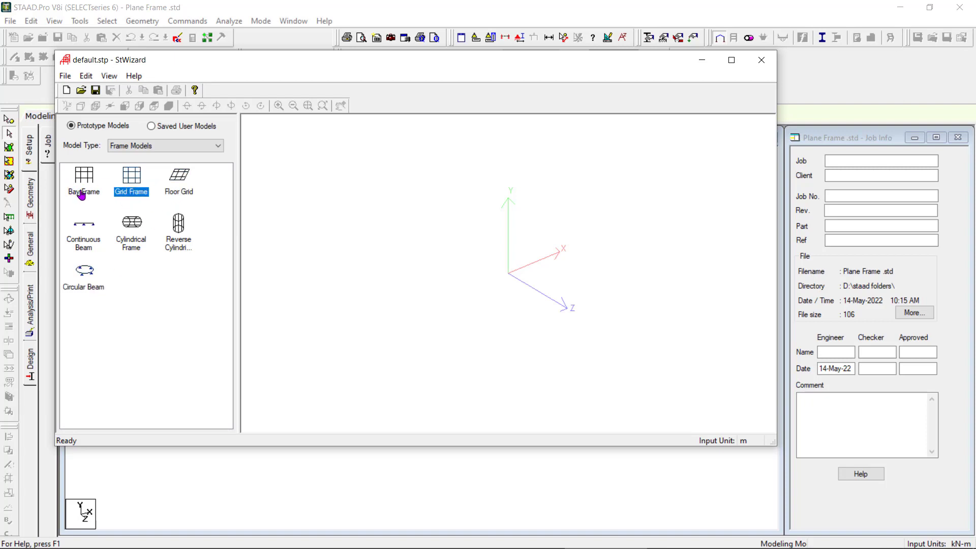
pyautogui.click(83, 188)
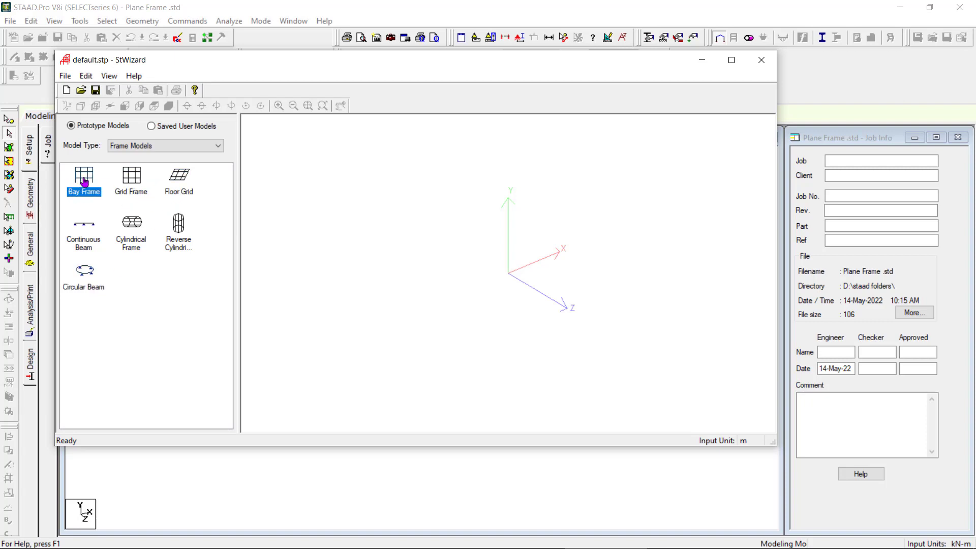
# - Open the Bay Frame parameters with length and height 4 m and width 0
pyautogui.doubleClick(84, 182)
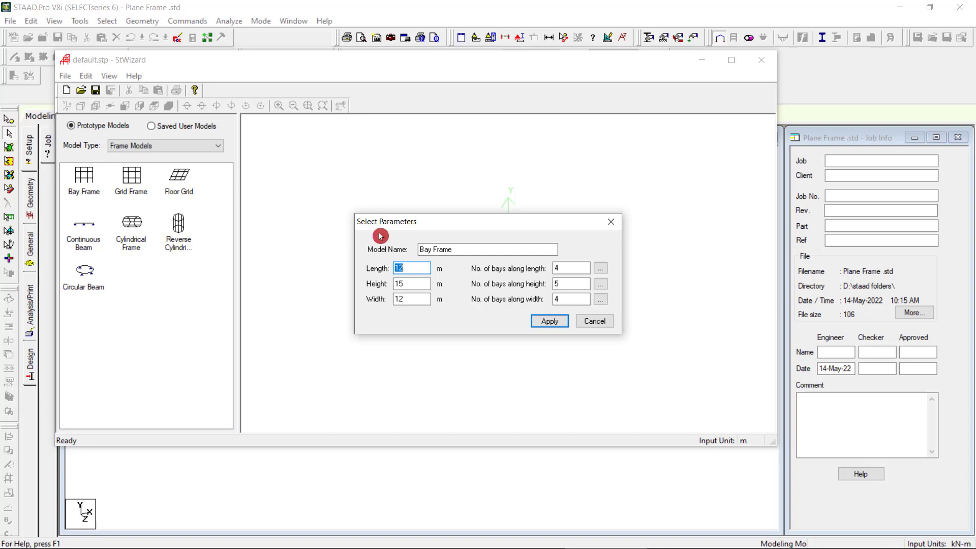
pyautogui.click(452, 300)
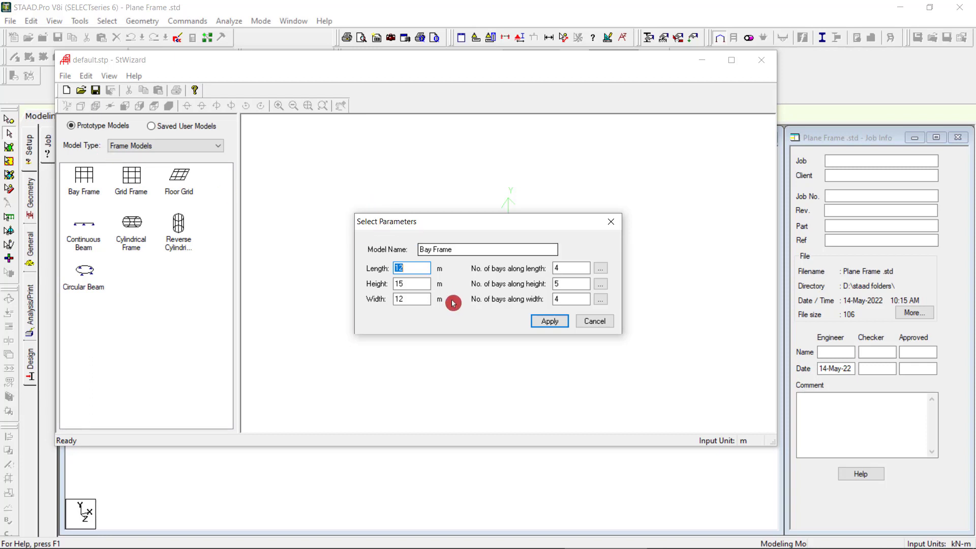
pyautogui.click(410, 280)
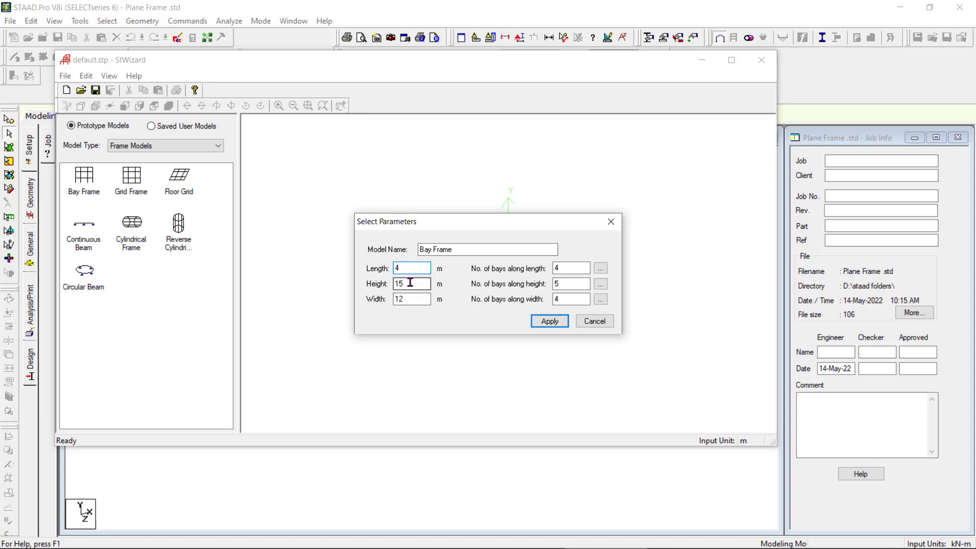
pyautogui.doubleClick(411, 280)
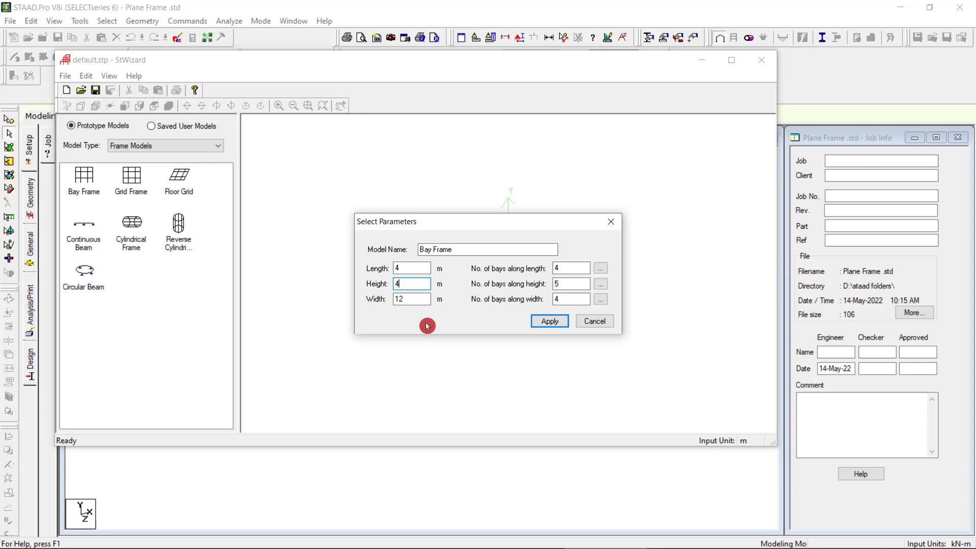
pyautogui.click(434, 303)
pyautogui.doubleClick(414, 300)
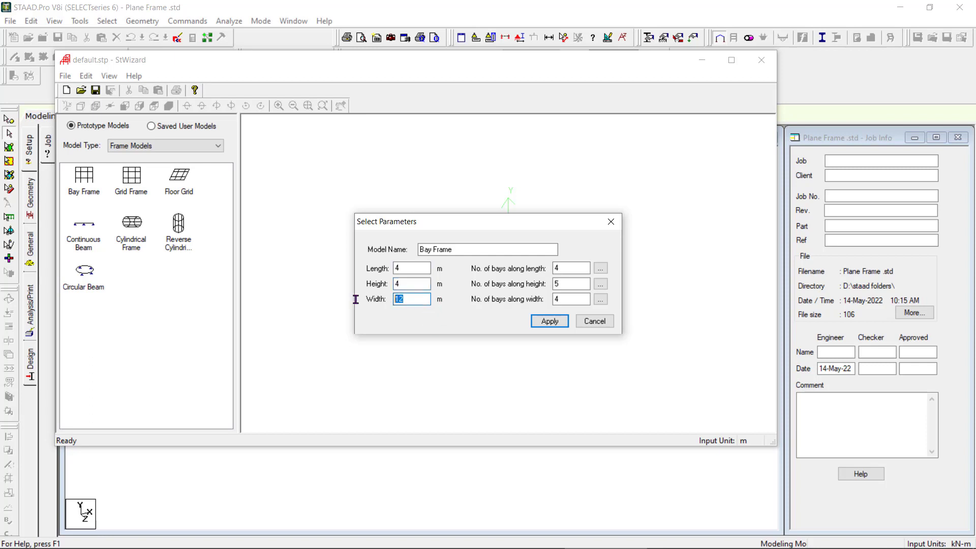
pyautogui.write('0')
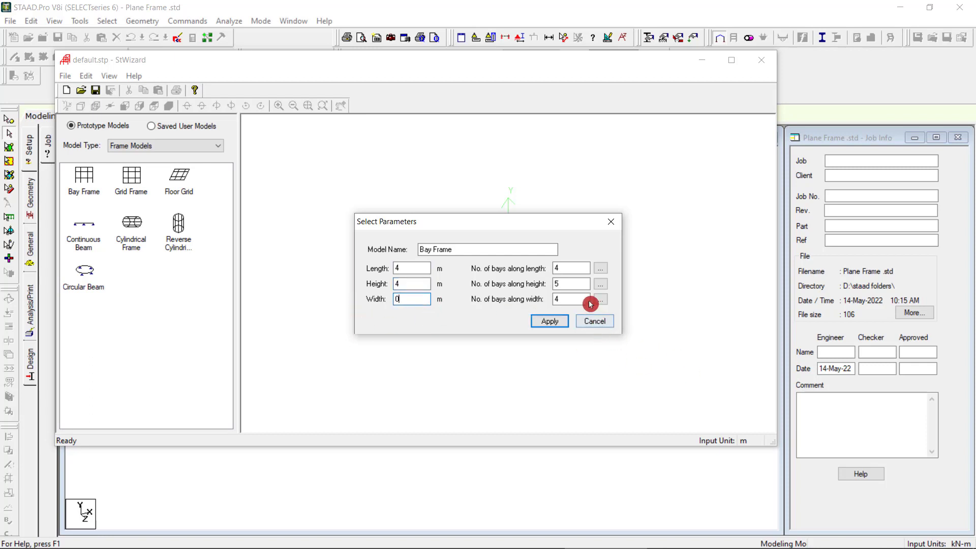
# - Set 1 bay along length and 2 along height, applying and dismissing the invalid-number warning
pyautogui.doubleClick(560, 269)
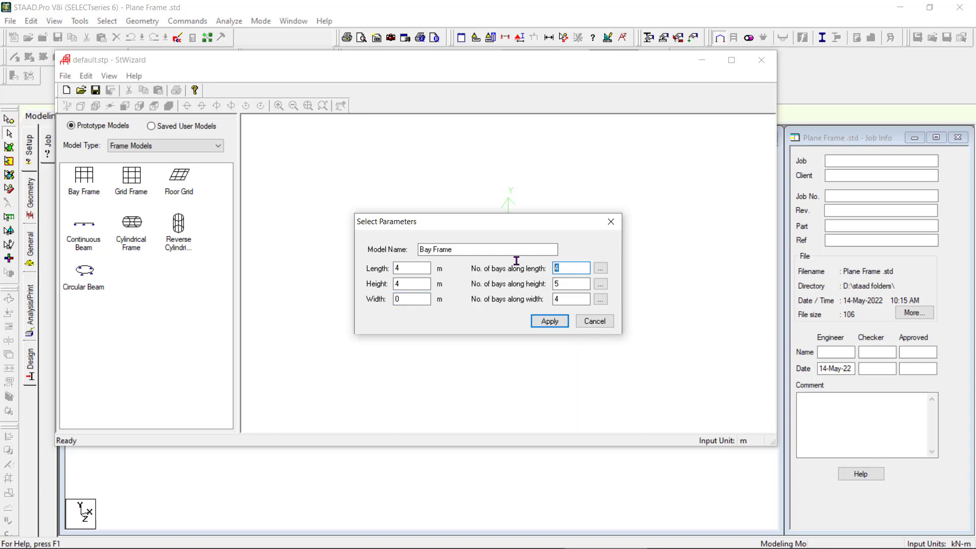
pyautogui.write('1')
pyautogui.doubleClick(569, 284)
pyautogui.write('2')
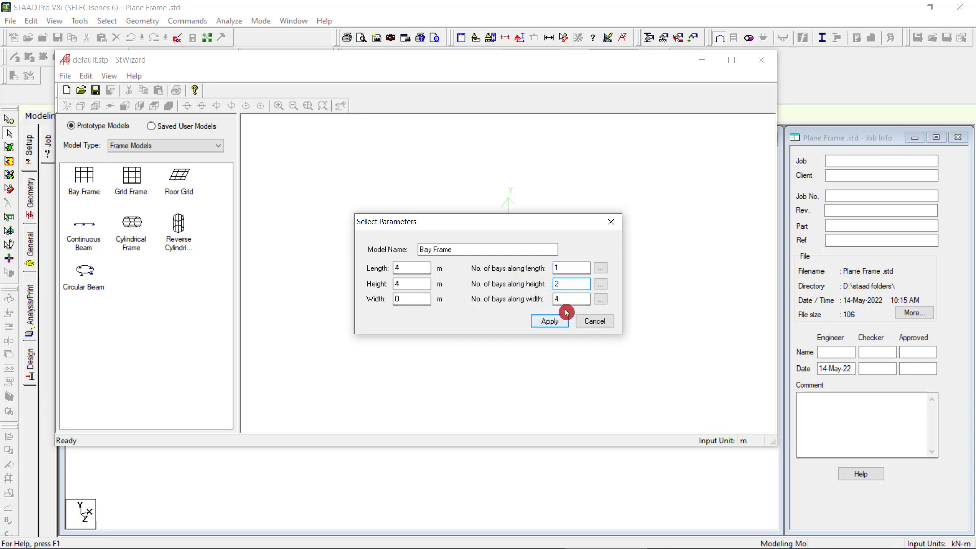
pyautogui.click(568, 298)
pyautogui.doubleClick(568, 299)
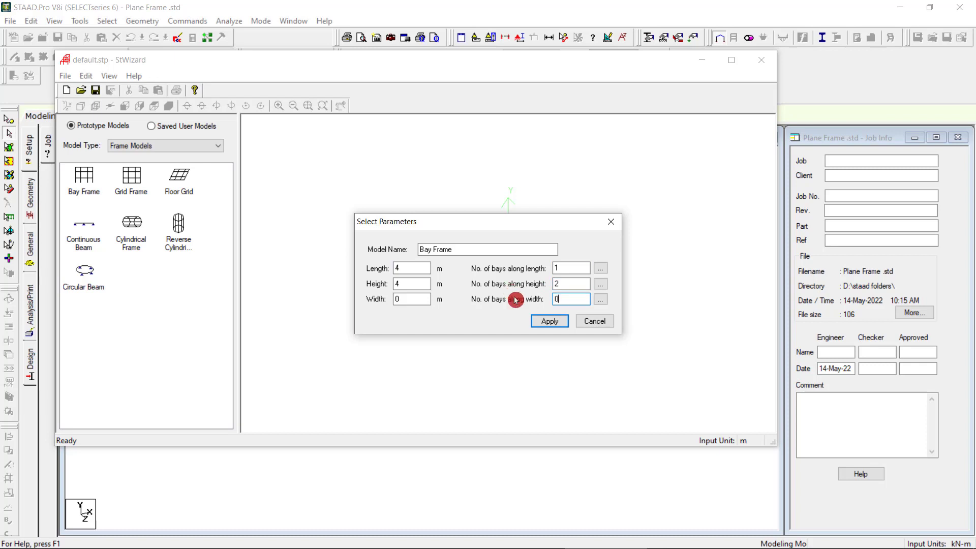
pyautogui.click(562, 312)
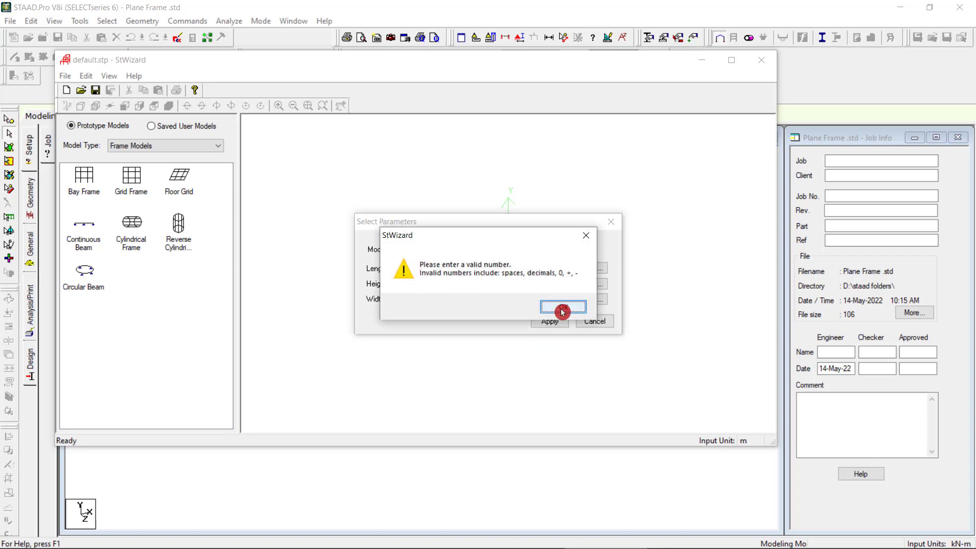
pyautogui.click(562, 307)
# - Set 1 bay along width, generate the frame, and merge it into the model with no offset
pyautogui.write('1')
pyautogui.click(557, 323)
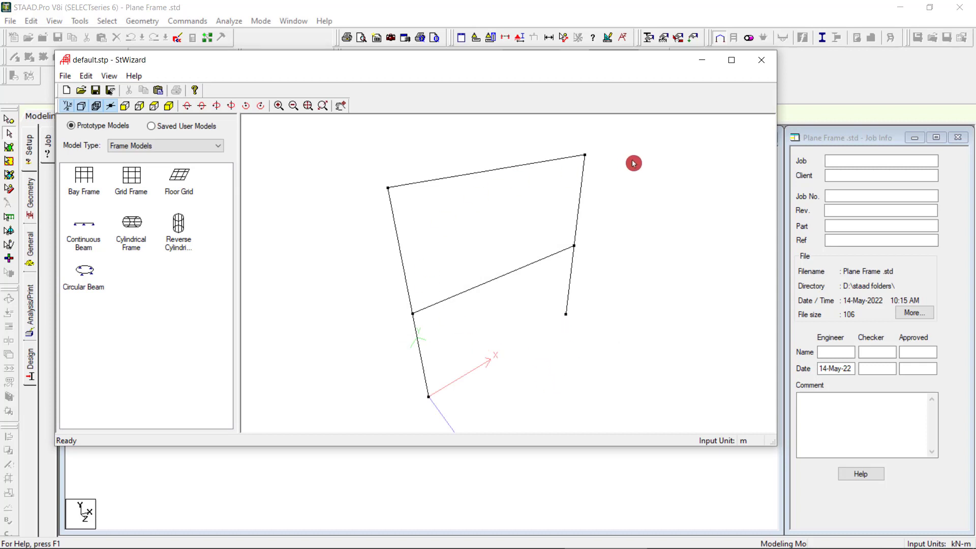
pyautogui.click(61, 76)
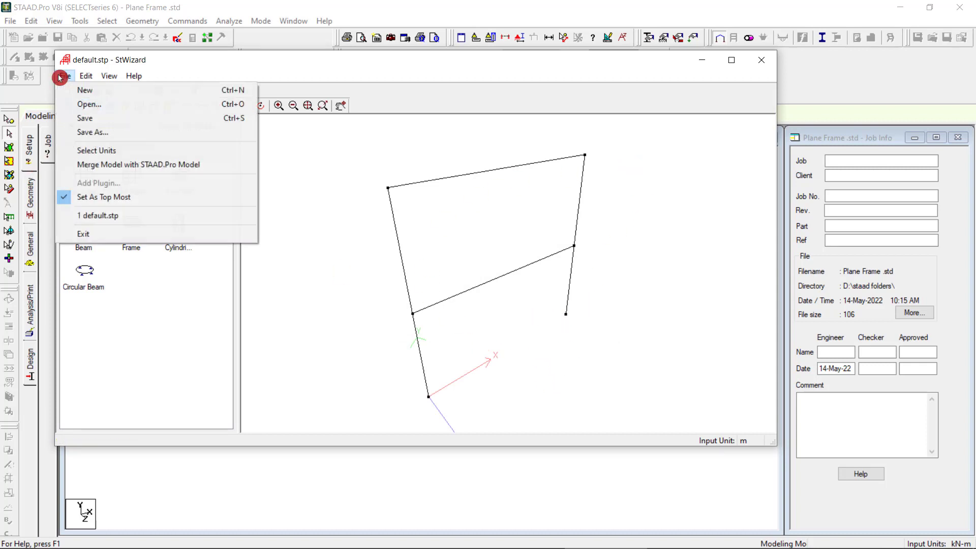
pyautogui.click(118, 165)
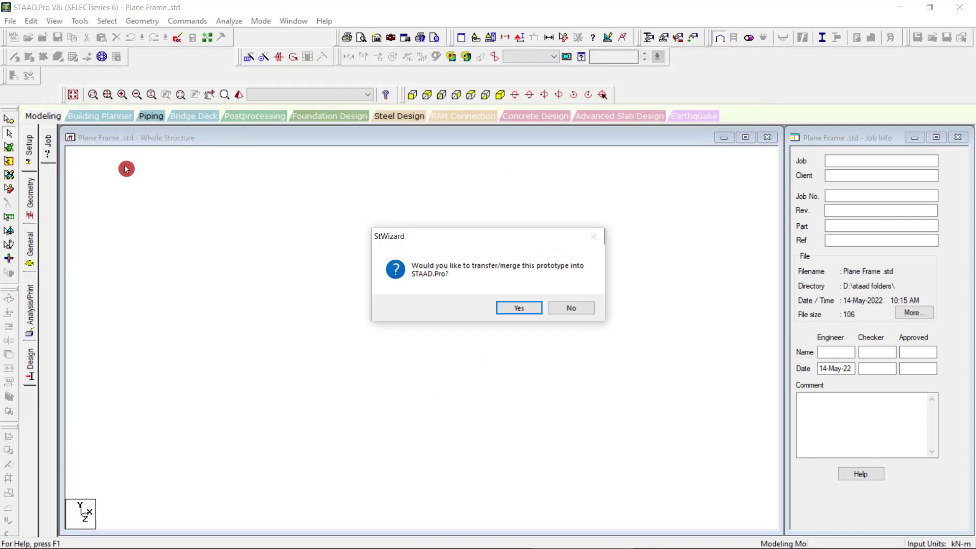
pyautogui.click(517, 308)
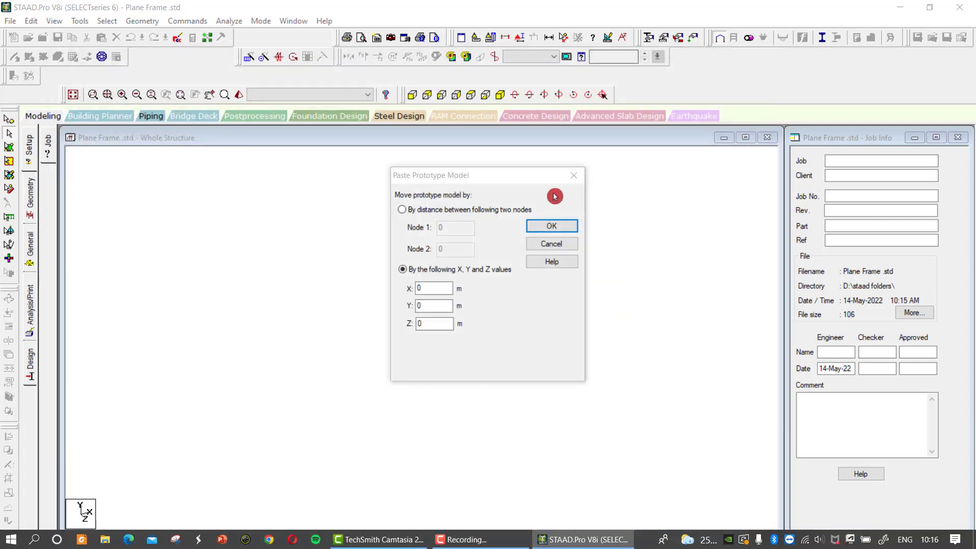
pyautogui.click(551, 227)
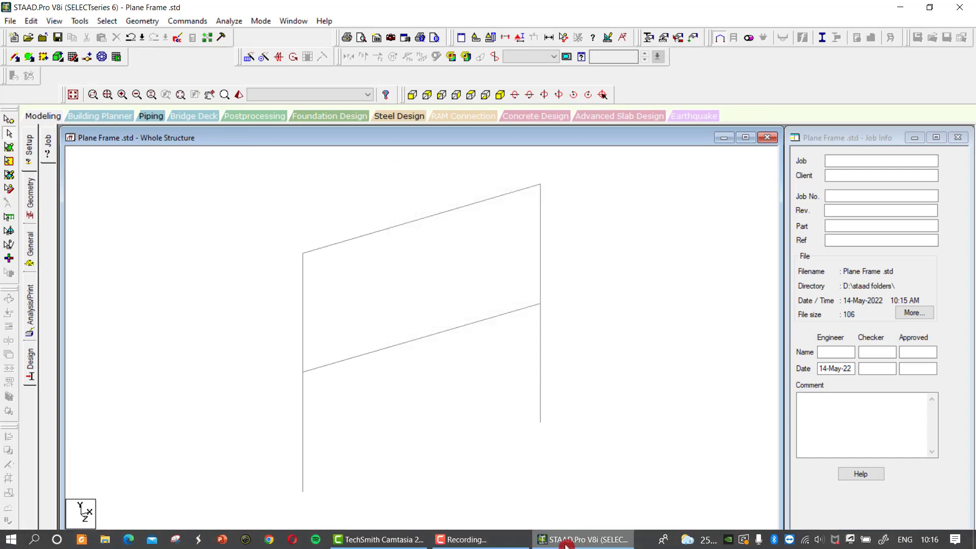
# - View the merged two-storey frame from the front
pyautogui.click(480, 539)
pyautogui.click(483, 541)
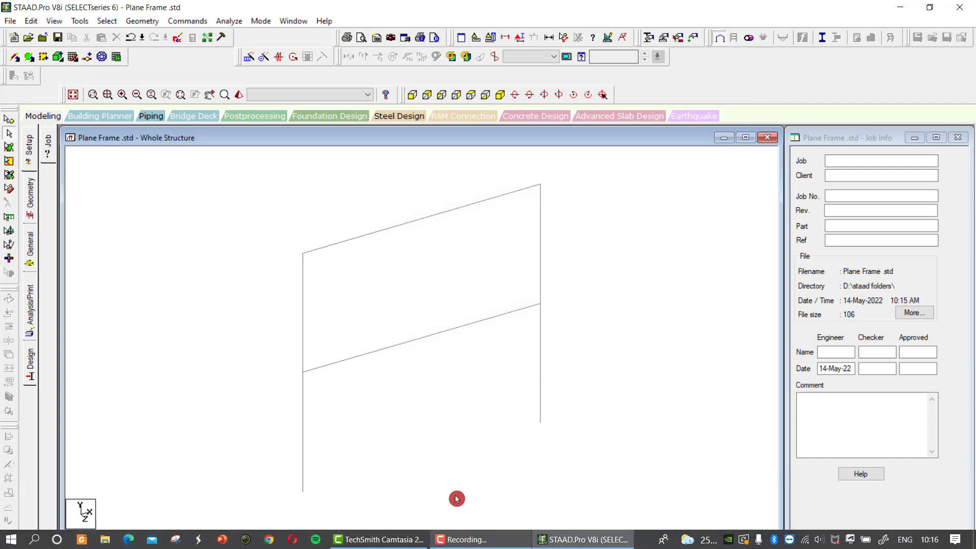
pyautogui.click(411, 100)
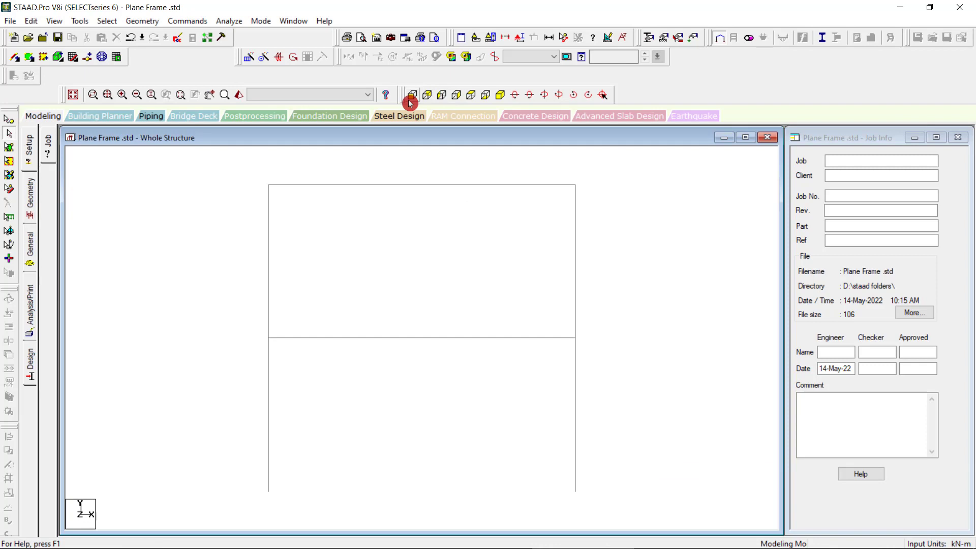
# - Add the Indian I Shape section I160016D50032 from the section database
pyautogui.click(30, 259)
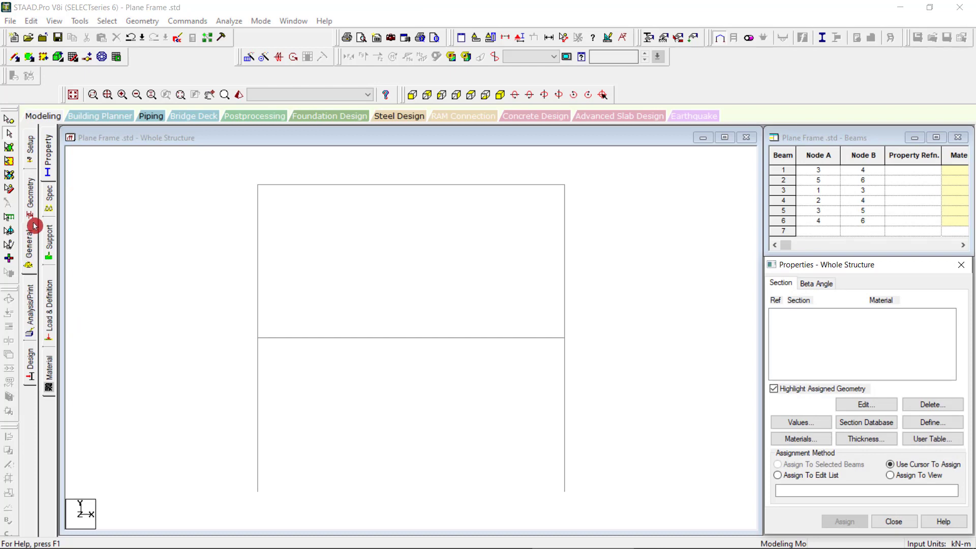
pyautogui.click(53, 144)
pyautogui.click(887, 420)
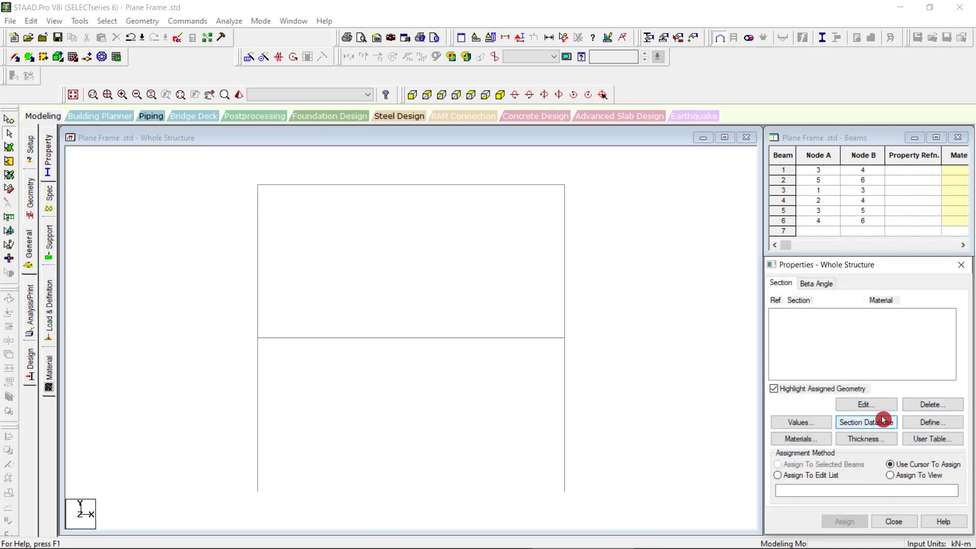
pyautogui.click(883, 408)
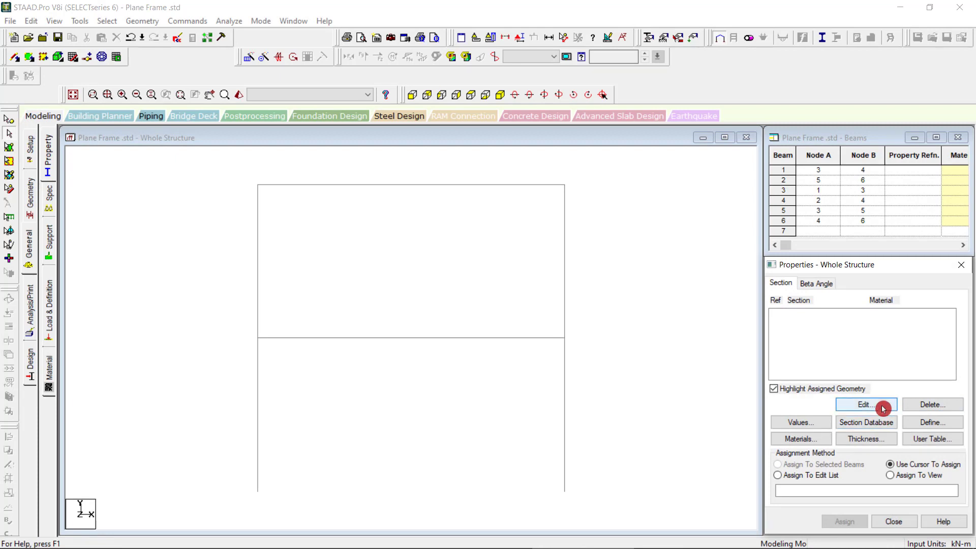
pyautogui.click(880, 422)
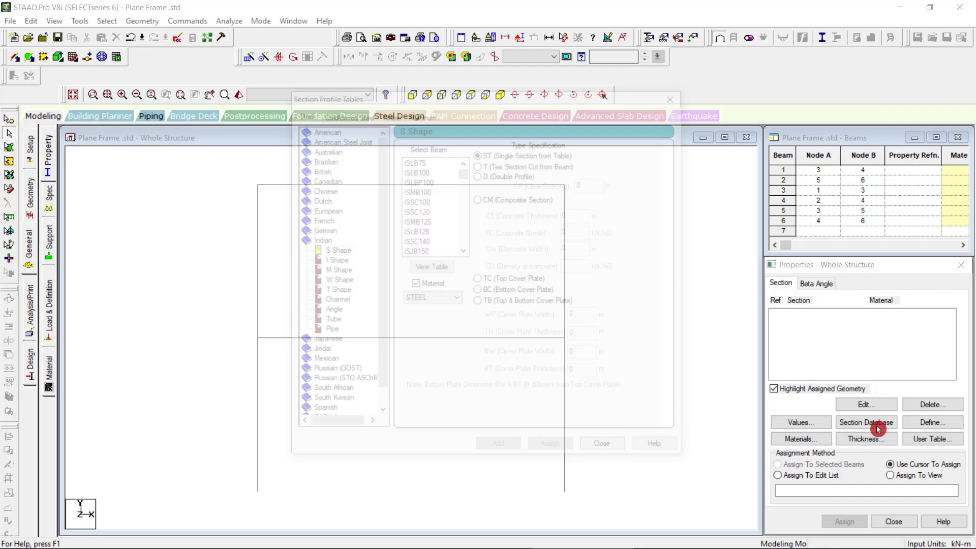
pyautogui.click(336, 263)
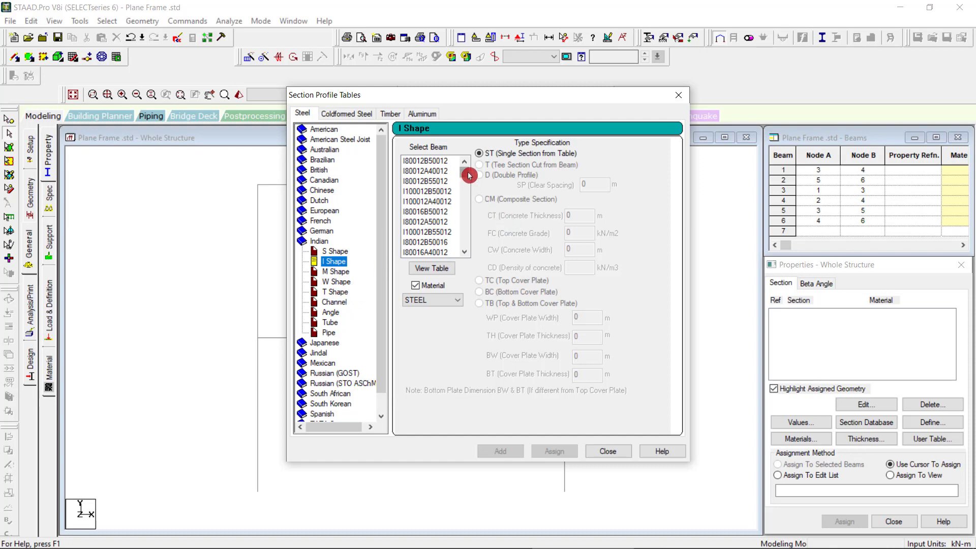
pyautogui.moveTo(464, 170); pyautogui.dragTo(464, 246)
pyautogui.scroll(2, 442, 221)
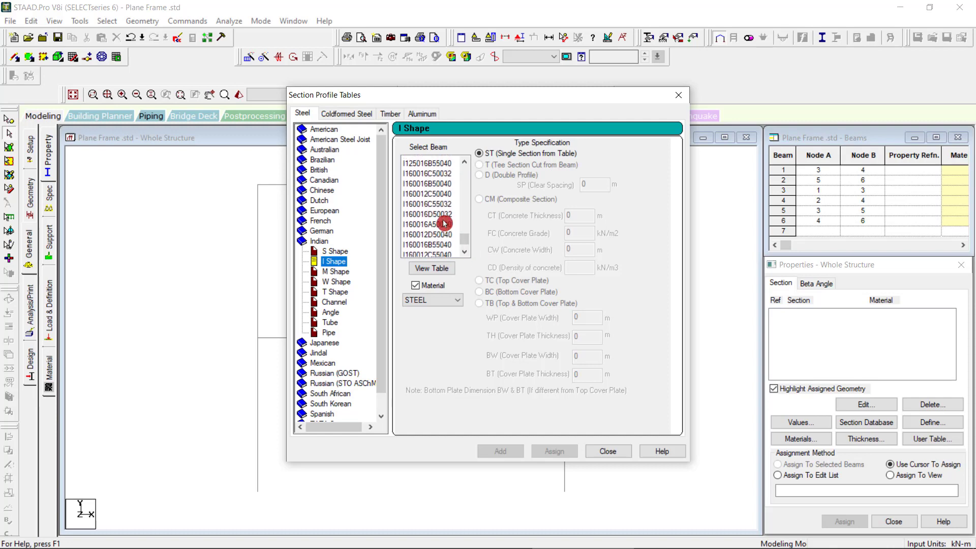
pyautogui.click(432, 232)
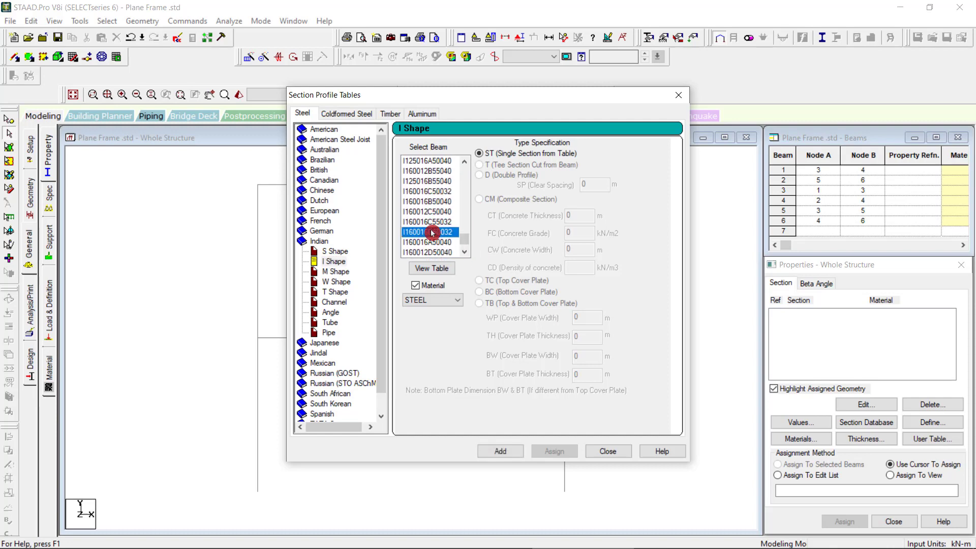
pyautogui.click(500, 450)
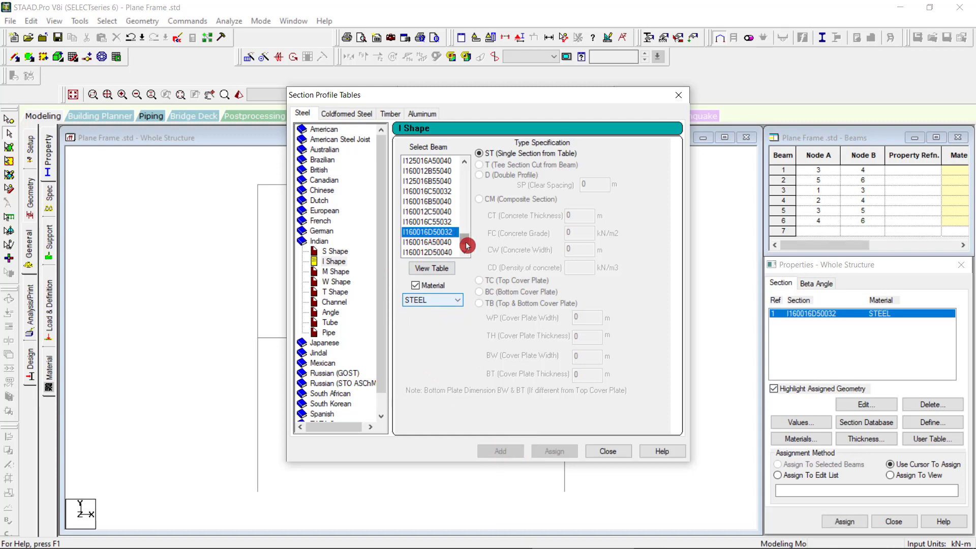
# - Add the Indian channel section ISLC200 as a second property
pyautogui.moveTo(468, 246); pyautogui.dragTo(459, 159)
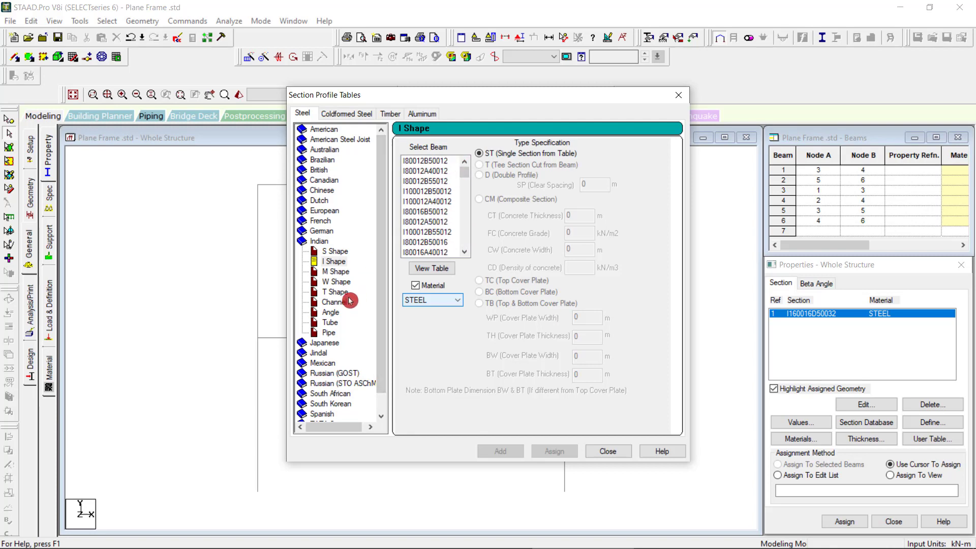
pyautogui.click(338, 303)
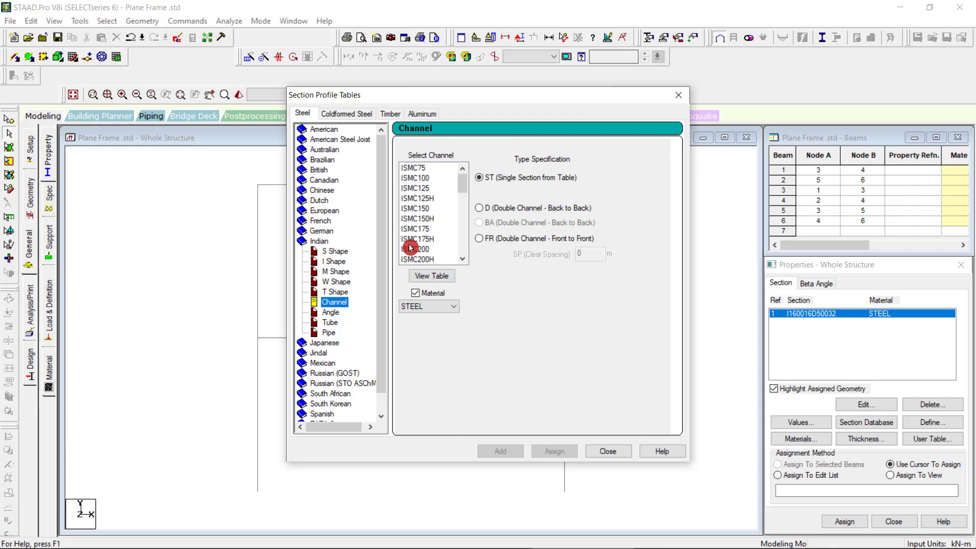
pyautogui.moveTo(462, 184); pyautogui.dragTo(464, 235)
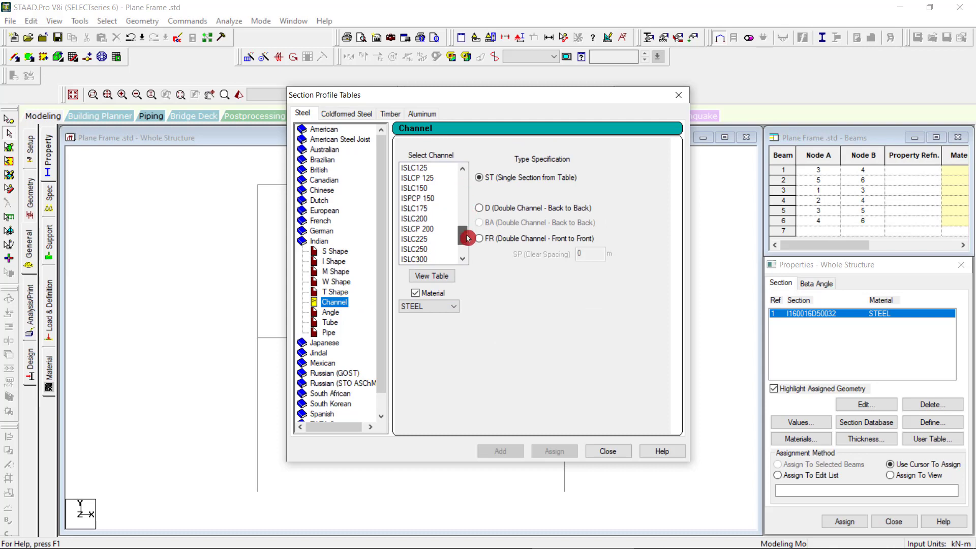
pyautogui.click(425, 222)
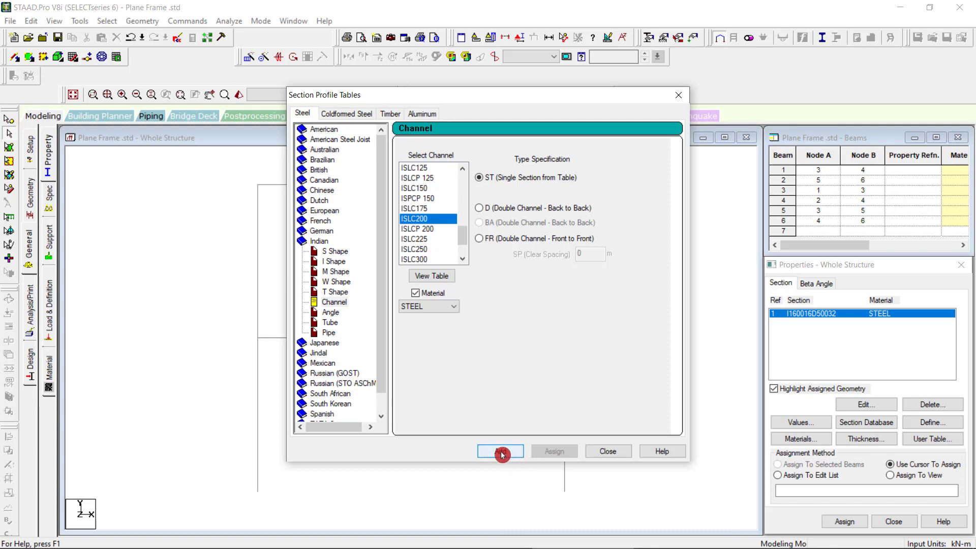
pyautogui.click(501, 451)
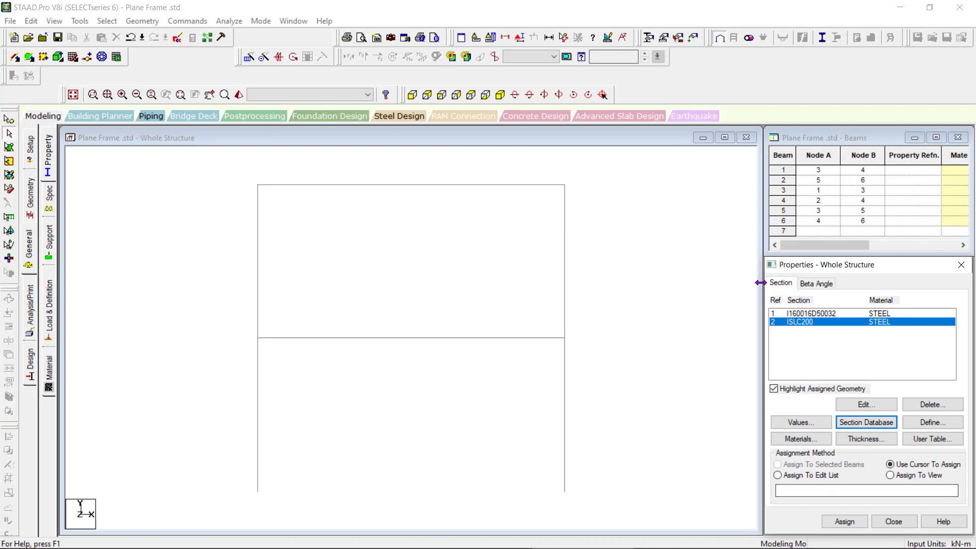
# - Assign section I160016D50032 to the four columns, beams 3 to 6
pyautogui.click(823, 313)
pyautogui.moveTo(180, 253); pyautogui.dragTo(675, 318)
pyautogui.keyDown('ctrl'); pyautogui.moveTo(129, 383); pyautogui.dragTo(767, 501); pyautogui.keyUp('ctrl')
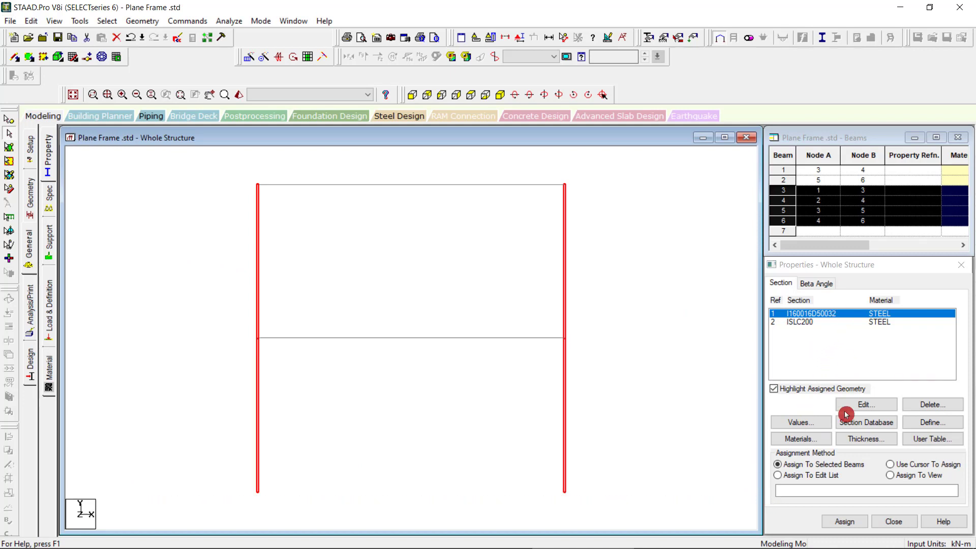
pyautogui.click(844, 522)
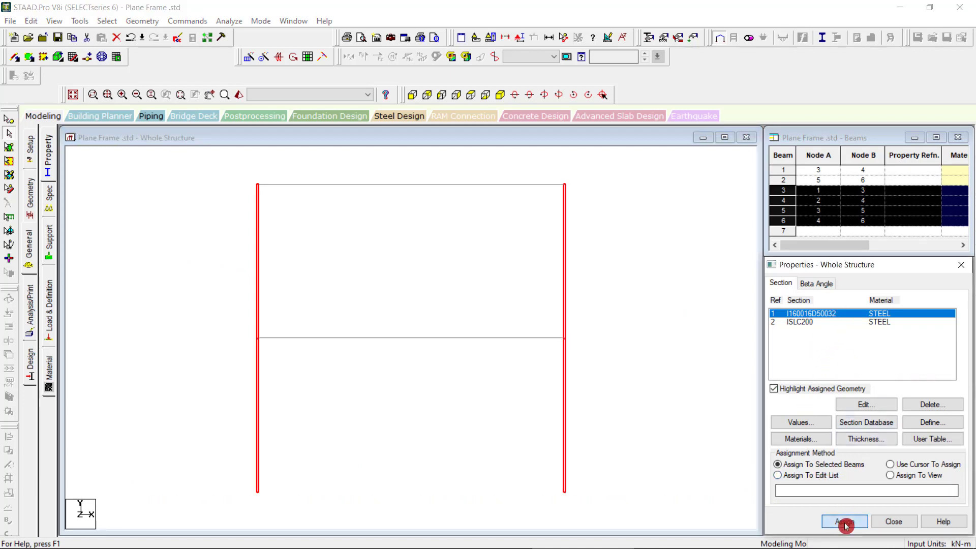
pyautogui.click(888, 429)
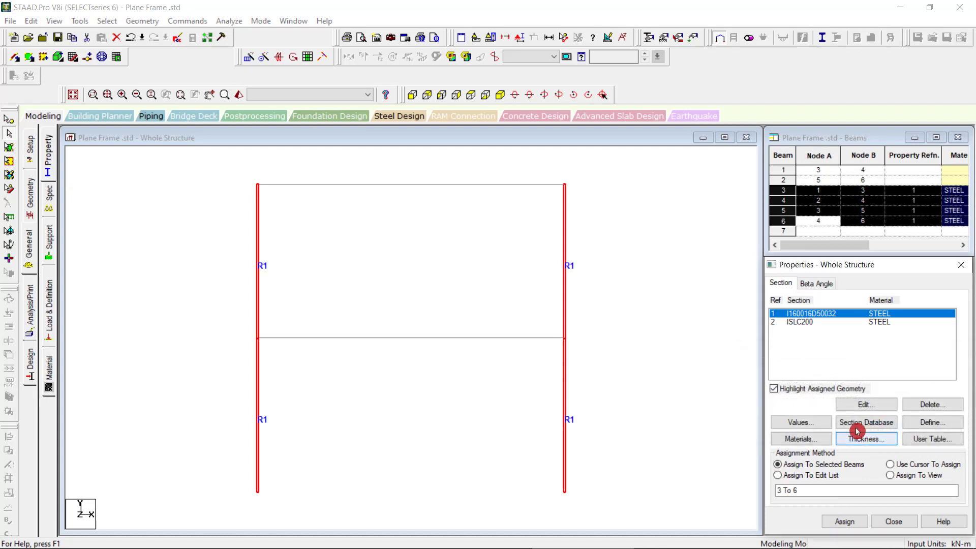
pyautogui.click(404, 170)
# - Assign section ISLC200 to the two horizontal beams 1 and 2
pyautogui.moveTo(459, 393); pyautogui.dragTo(460, 180)
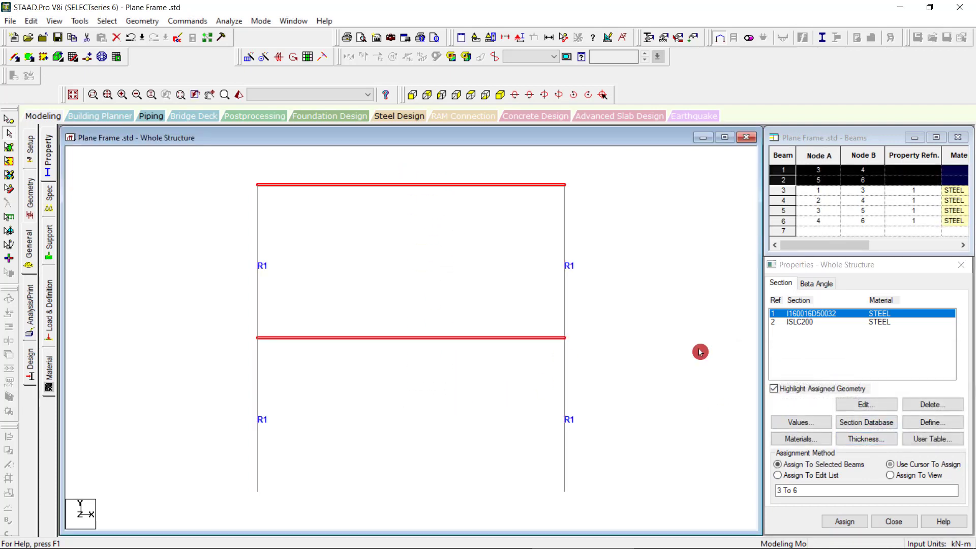
pyautogui.click(844, 320)
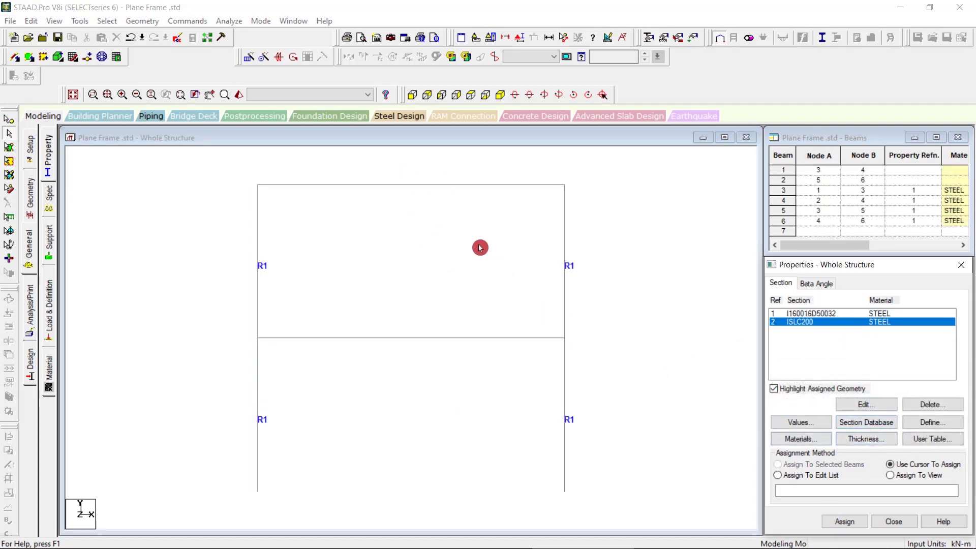
pyautogui.moveTo(407, 171); pyautogui.dragTo(446, 413)
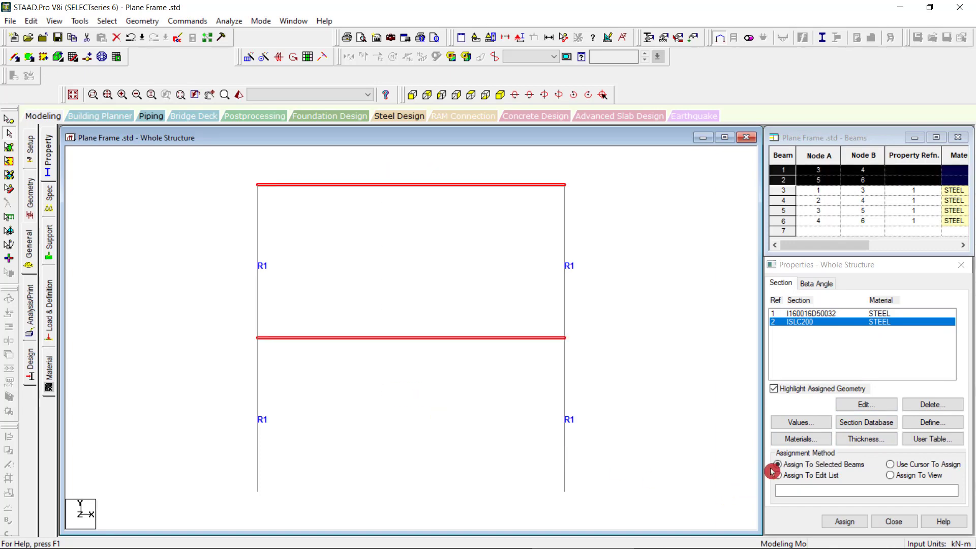
pyautogui.click(844, 521)
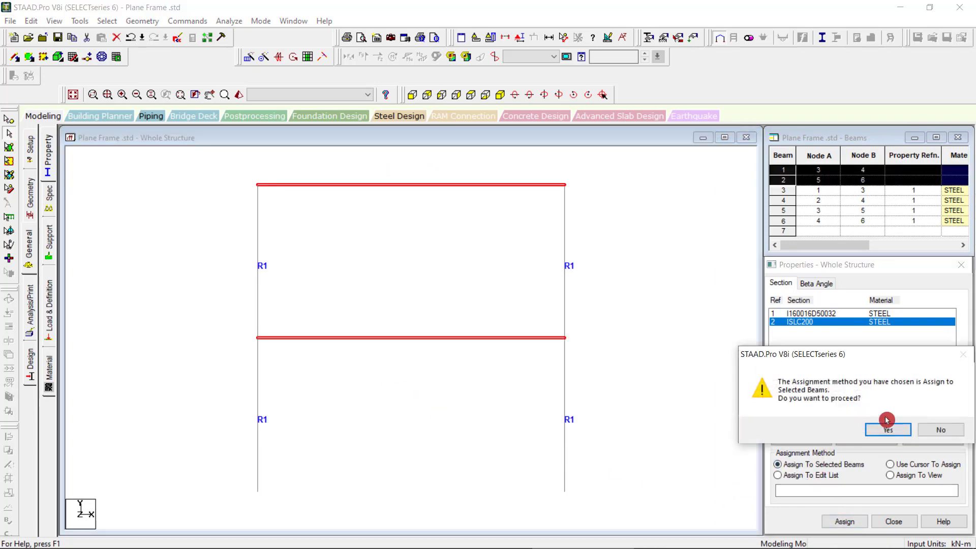
pyautogui.click(889, 428)
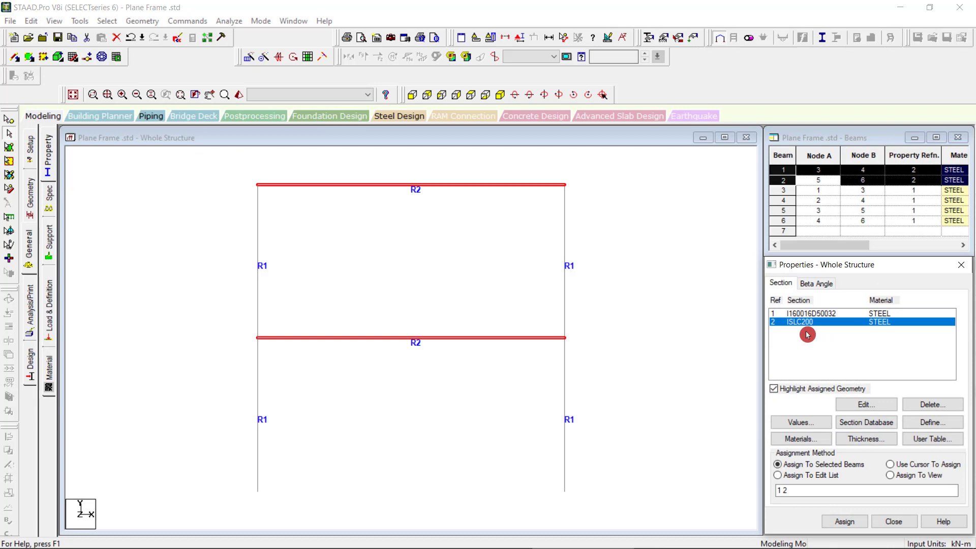
pyautogui.click(703, 330)
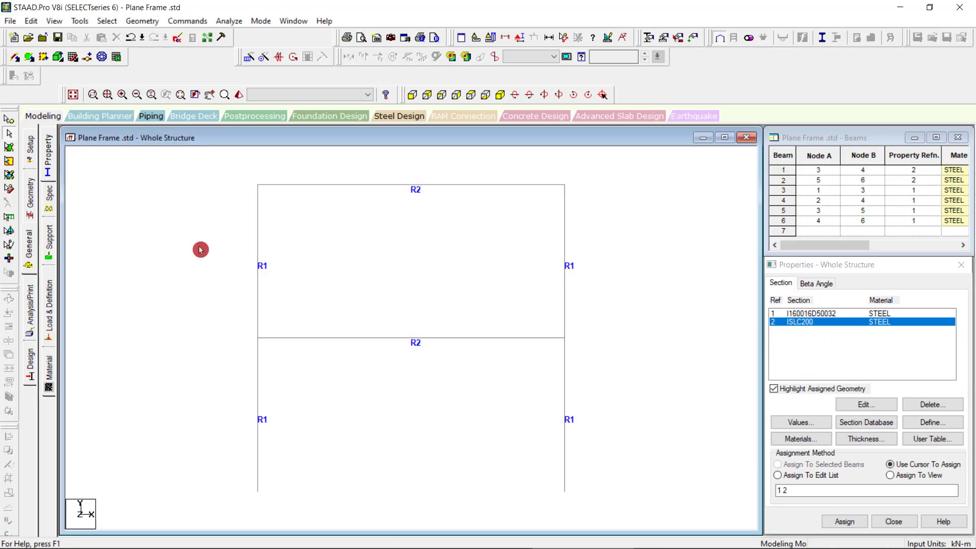
# - Create fixed support S2 and assign it to base nodes 1 and 2
pyautogui.click(47, 245)
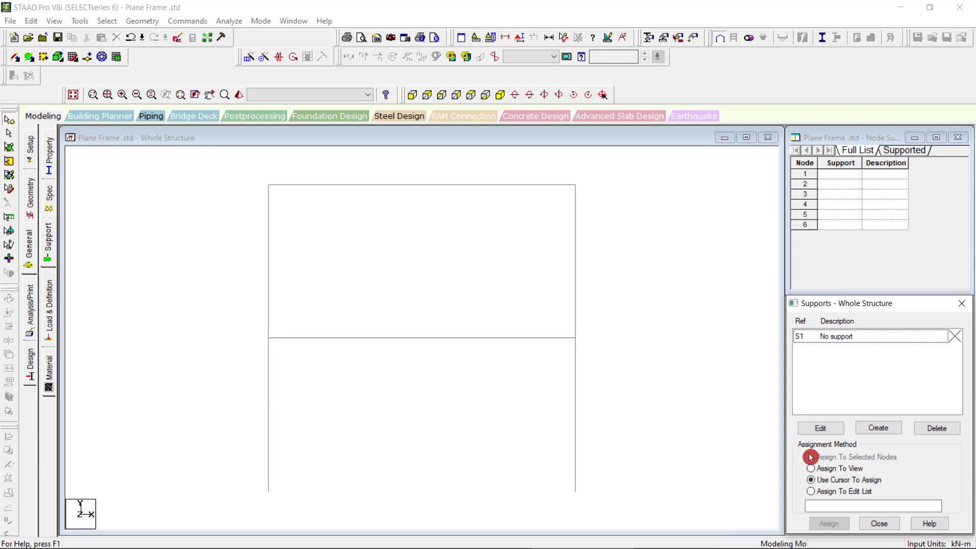
pyautogui.click(879, 430)
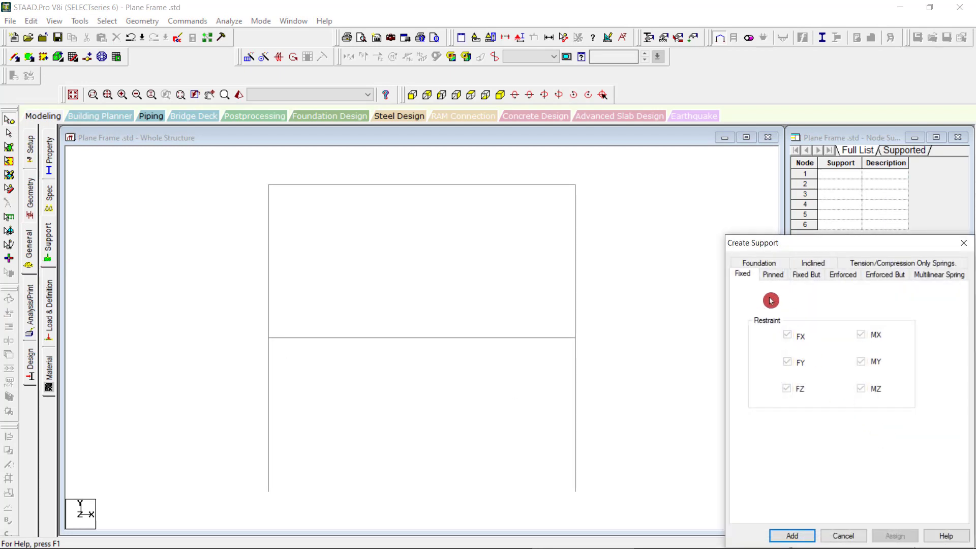
pyautogui.click(791, 536)
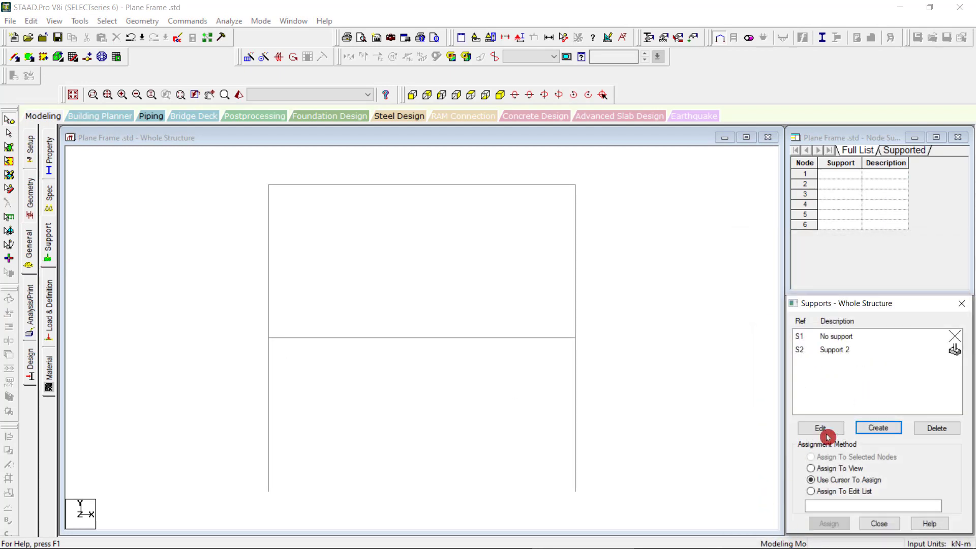
pyautogui.click(836, 350)
pyautogui.click(167, 431)
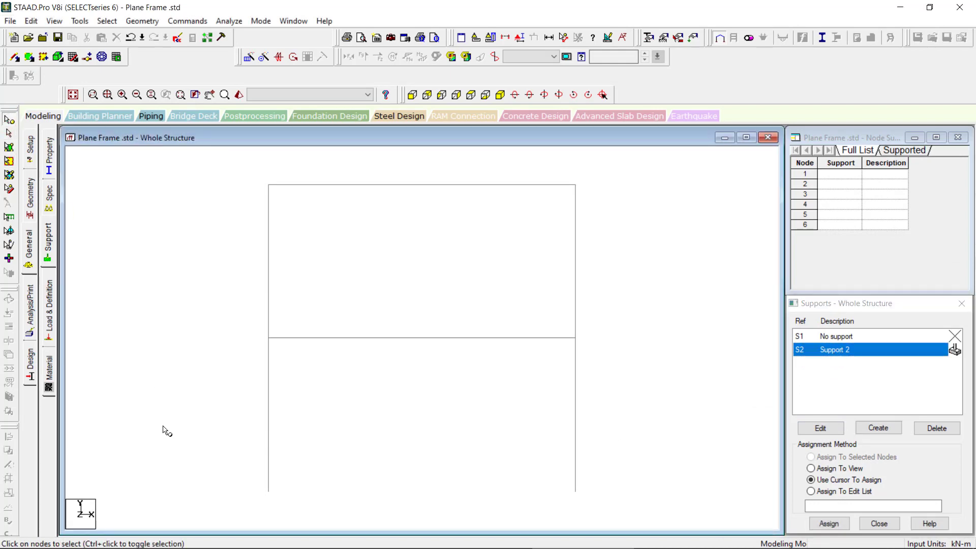
pyautogui.moveTo(212, 462); pyautogui.dragTo(660, 529)
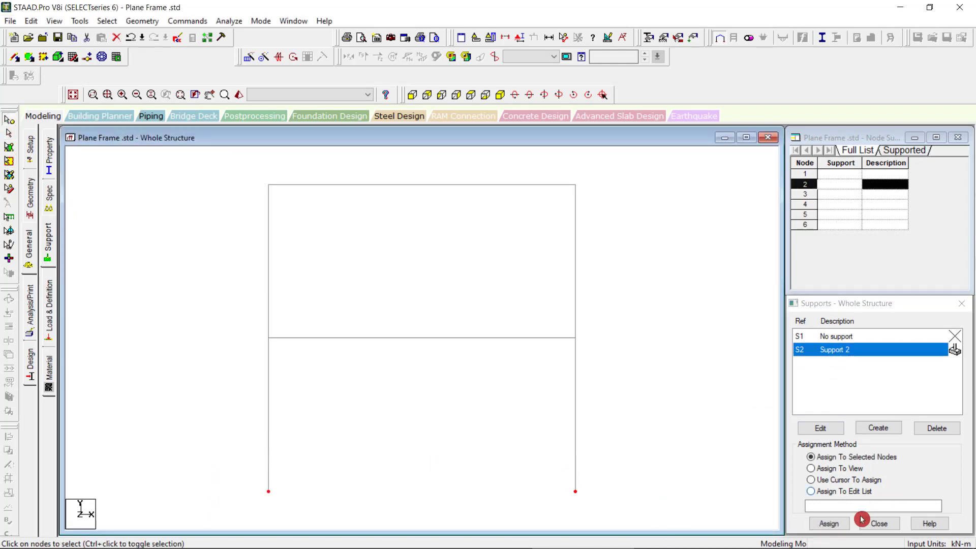
pyautogui.click(833, 528)
pyautogui.click(890, 448)
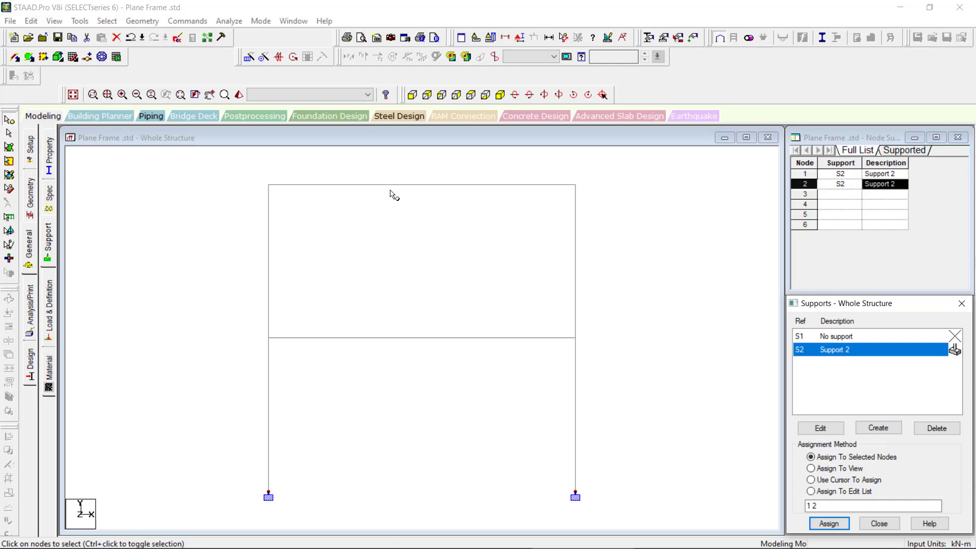
pyautogui.click(554, 38)
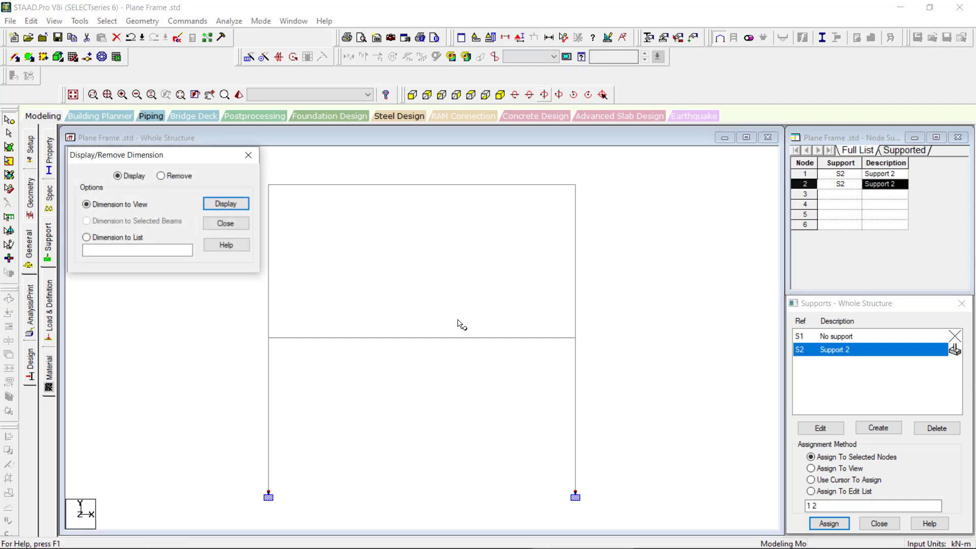
pyautogui.click(220, 204)
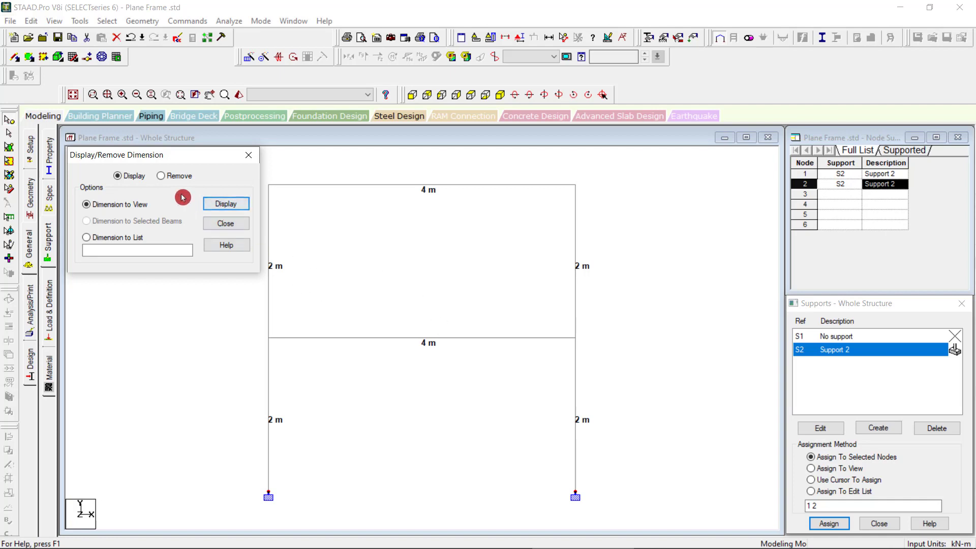
pyautogui.click(161, 178)
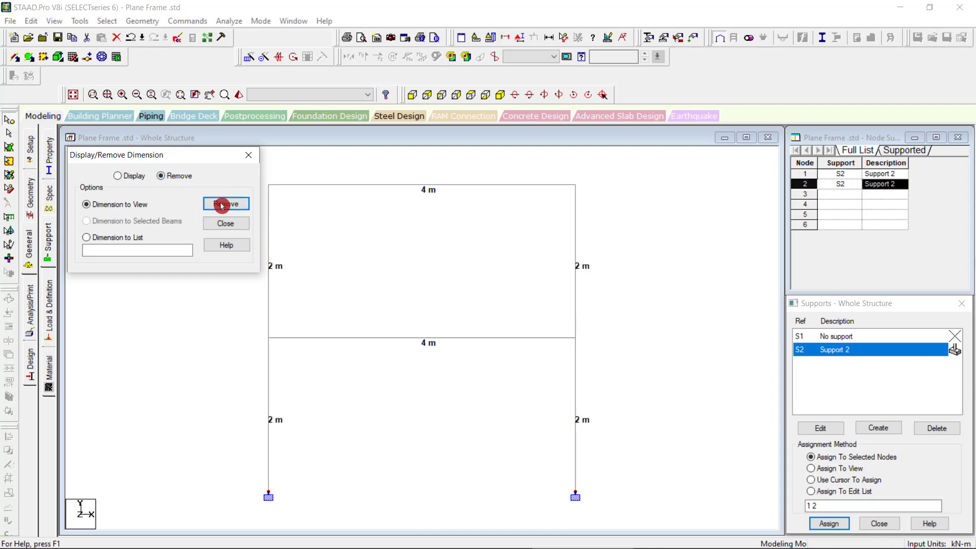
pyautogui.click(225, 204)
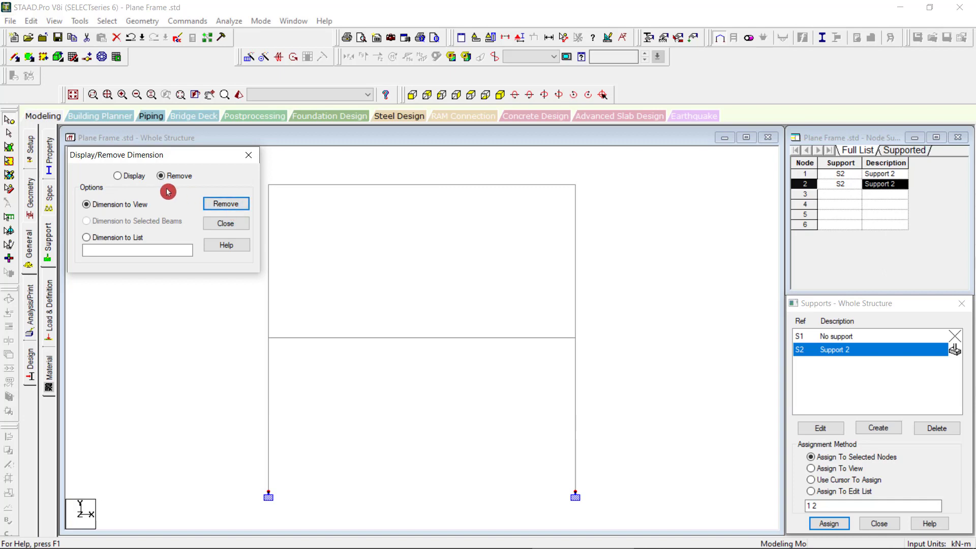
pyautogui.click(248, 154)
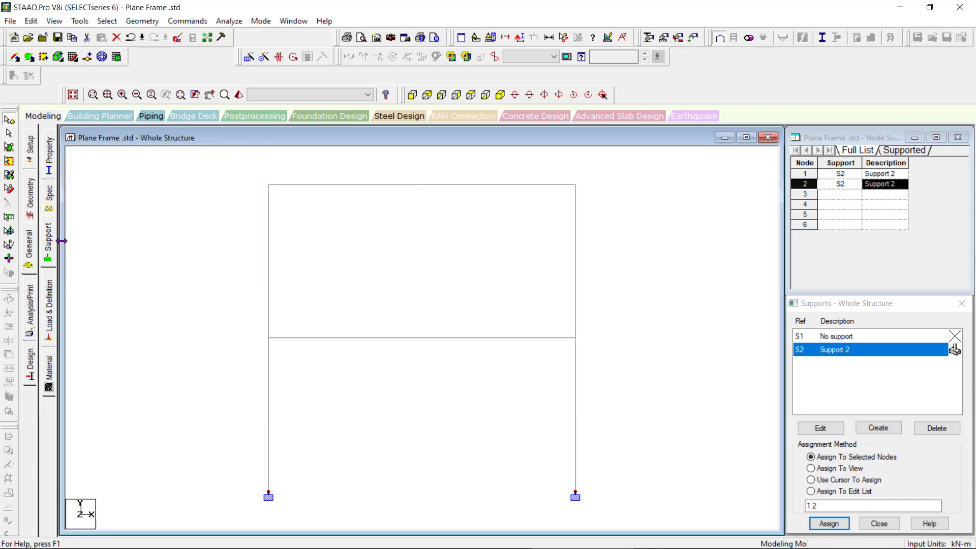
# - Create primary load case 1 titled 'dl'
pyautogui.click(49, 305)
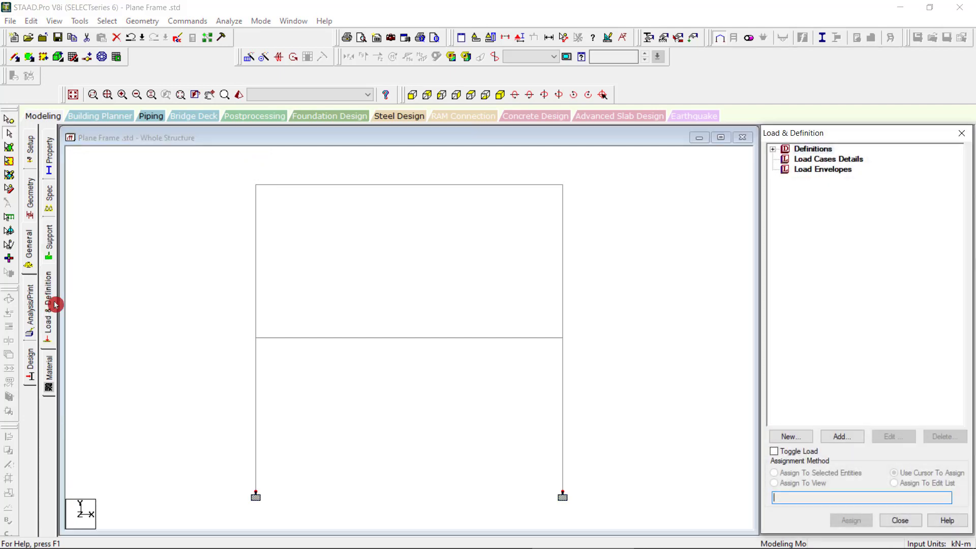
pyautogui.click(826, 160)
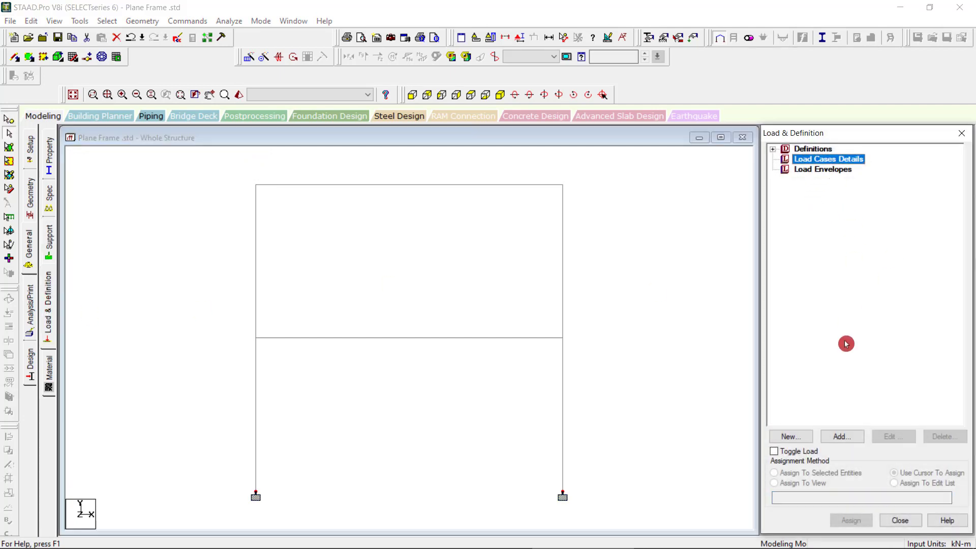
pyautogui.click(838, 436)
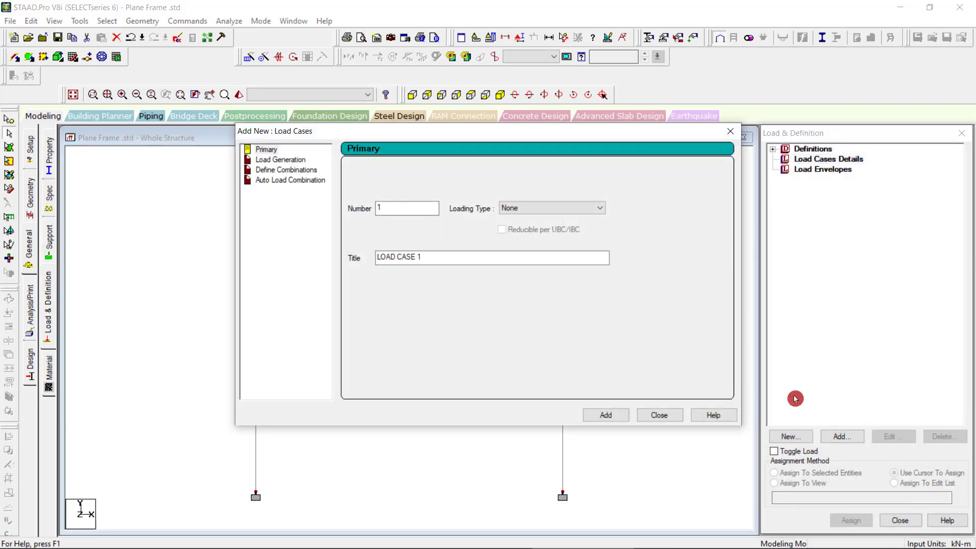
pyautogui.moveTo(421, 256); pyautogui.dragTo(294, 237)
pyautogui.write('dl')
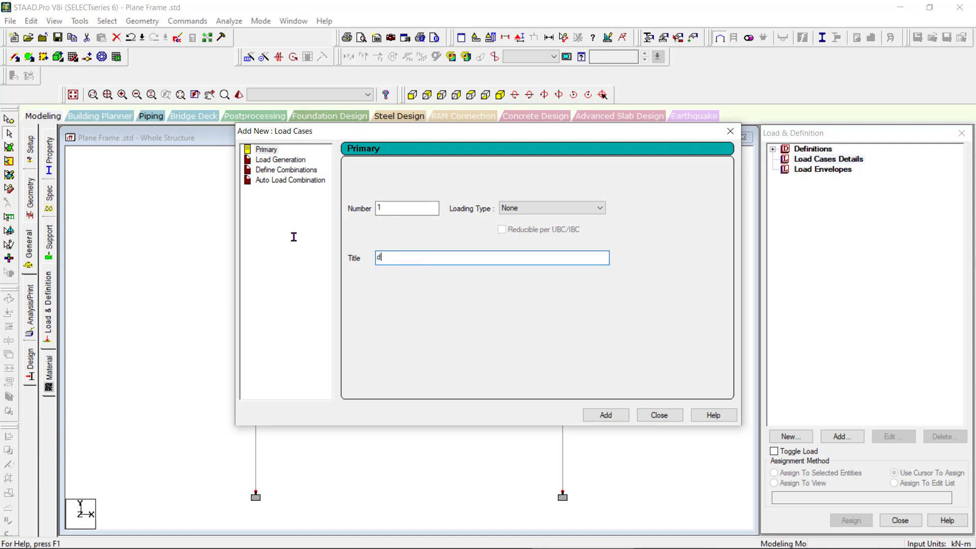
pyautogui.click(609, 421)
# - Create primary load case 2 titled 'll' with Live loading type
pyautogui.click(535, 210)
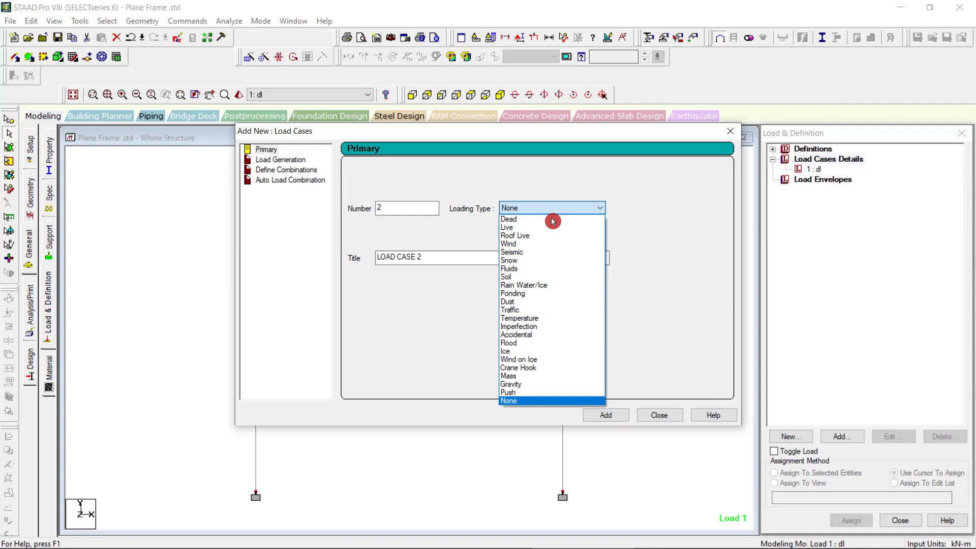
pyautogui.click(549, 228)
pyautogui.moveTo(440, 260); pyautogui.dragTo(377, 257)
pyautogui.write('ll')
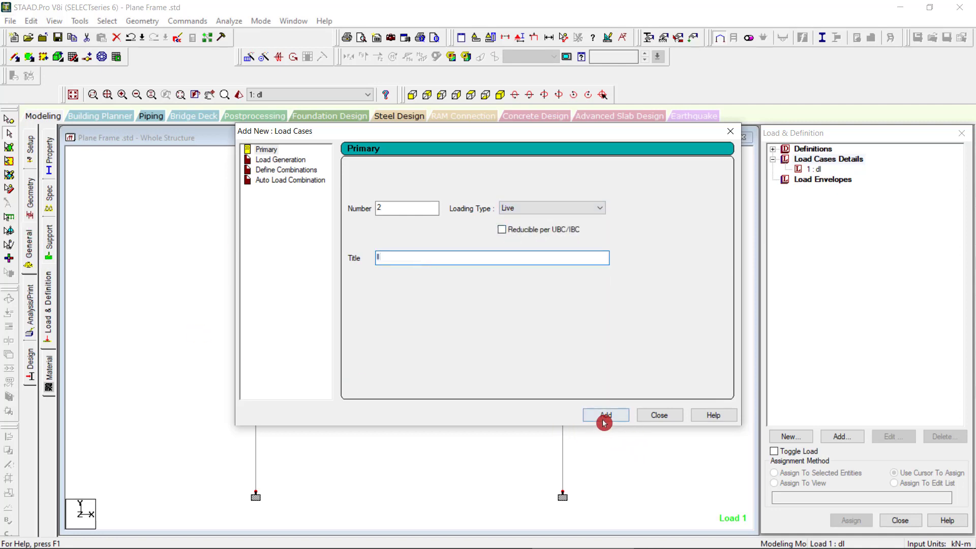
pyautogui.click(605, 415)
pyautogui.click(656, 415)
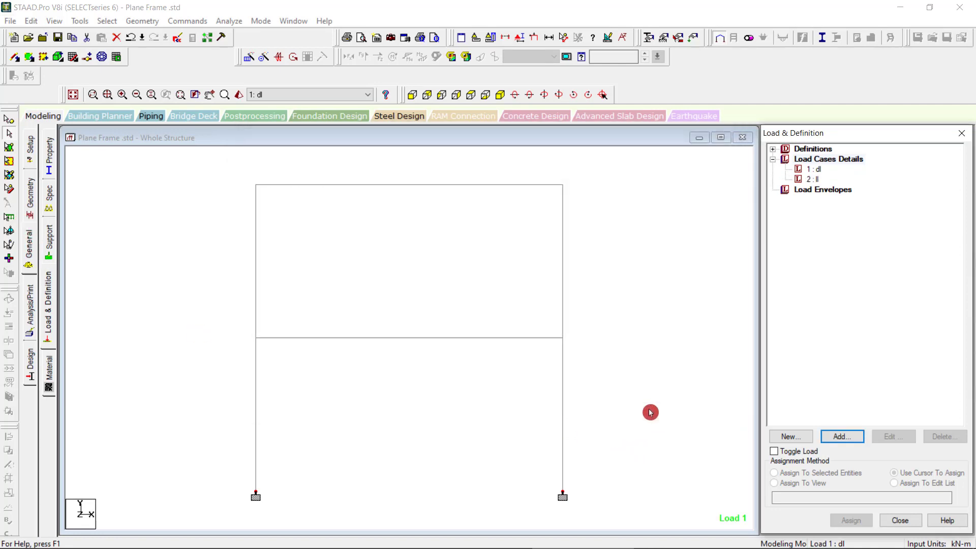
pyautogui.click(814, 171)
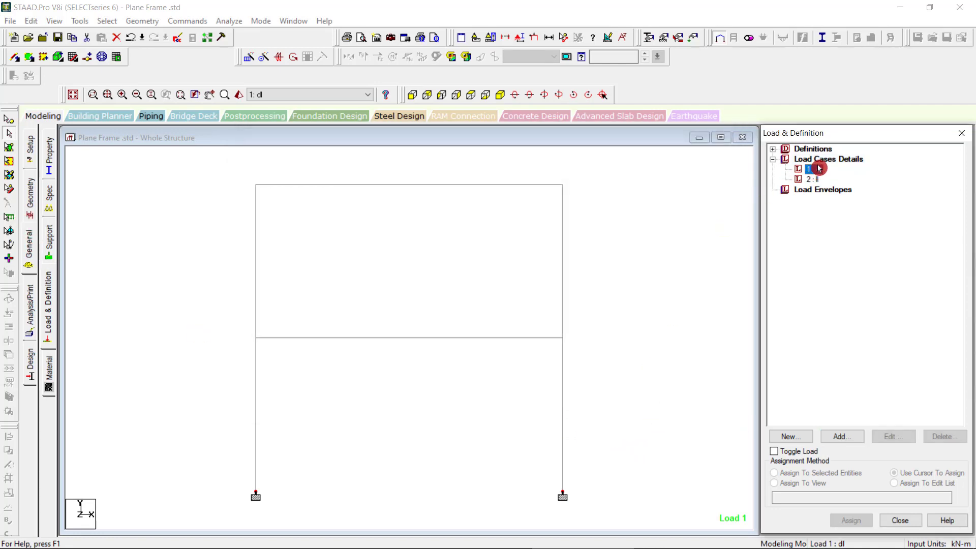
# - Add a selfweight Y load with factor -1 to load case 1 : dl
pyautogui.click(841, 436)
pyautogui.click(367, 161)
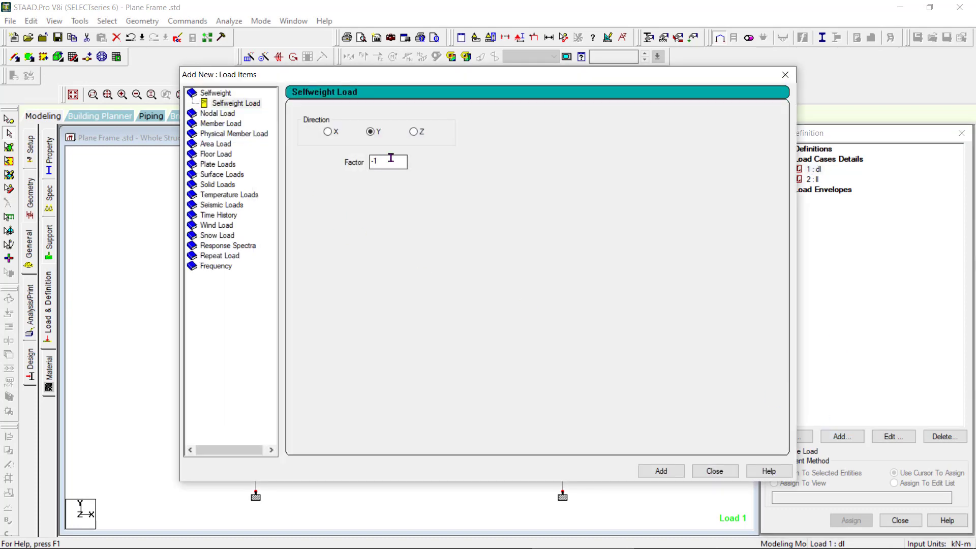
pyautogui.click(655, 470)
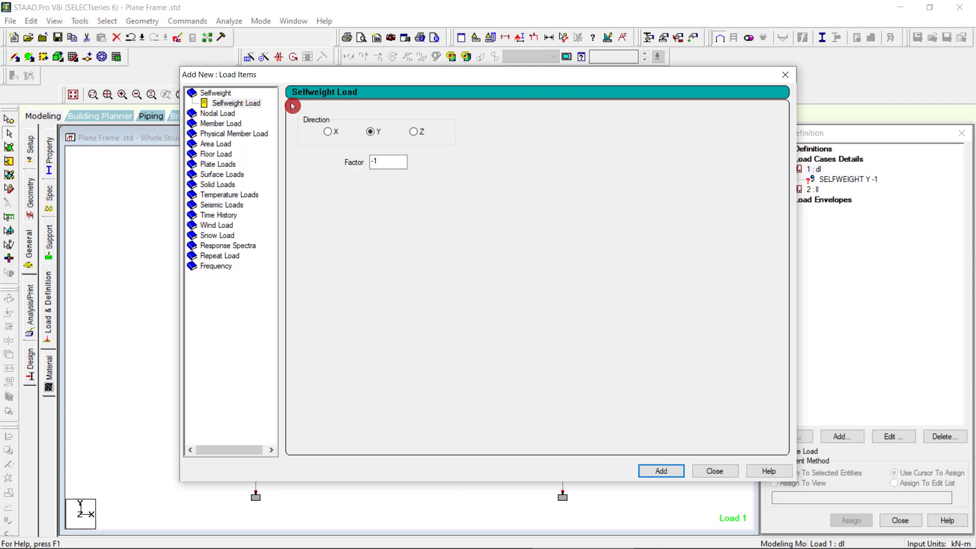
# - Add a uniform member force W1 = -1 kN/m in GY to load case 1
pyautogui.click(225, 125)
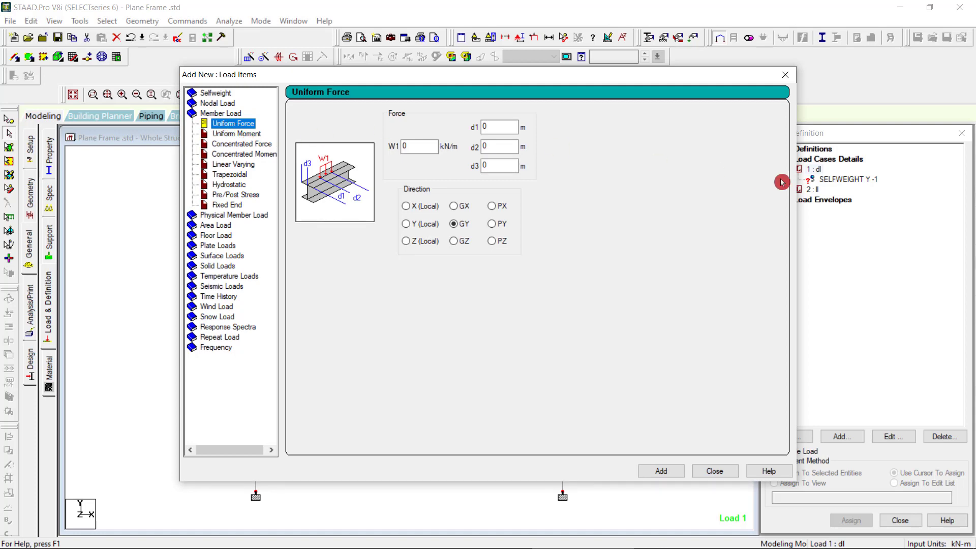
pyautogui.moveTo(508, 80); pyautogui.dragTo(402, 94)
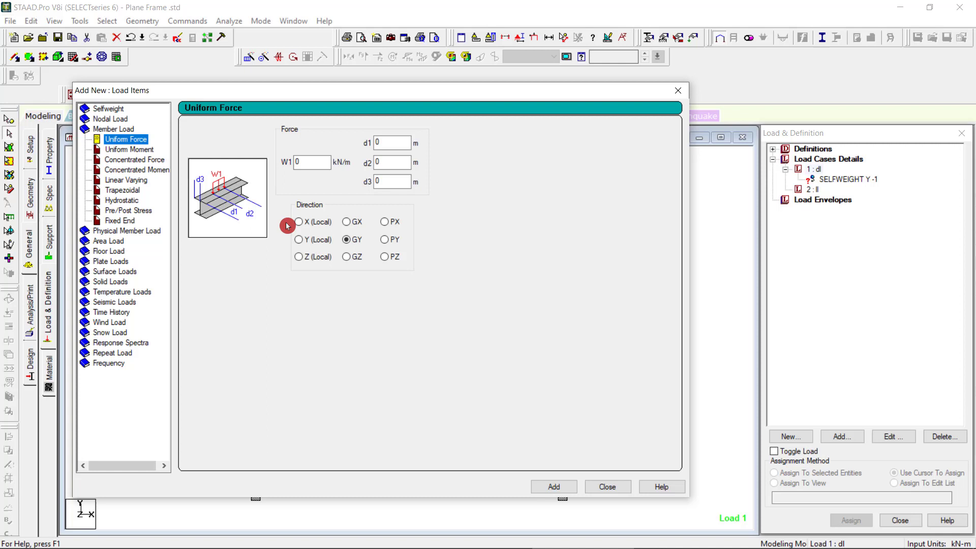
pyautogui.doubleClick(299, 163)
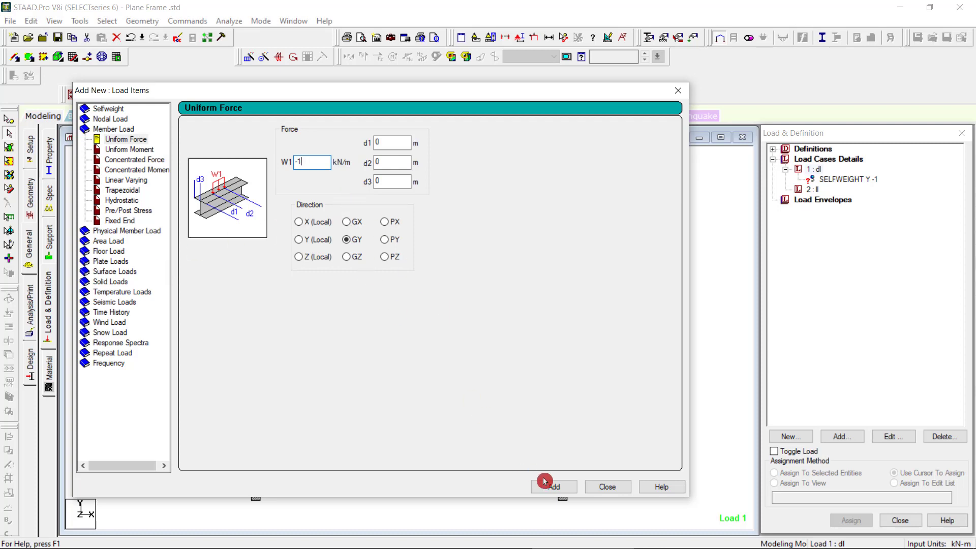
pyautogui.click(555, 488)
pyautogui.click(679, 92)
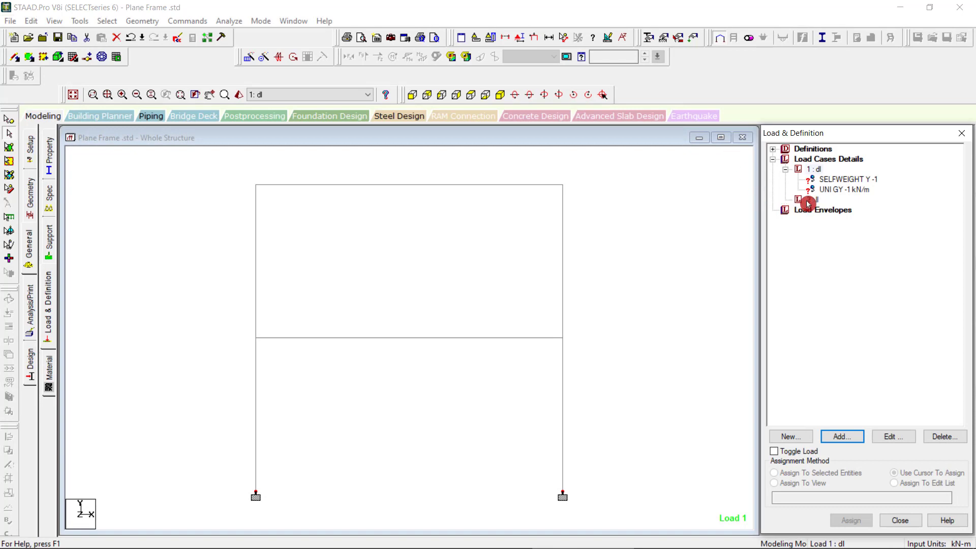
pyautogui.click(808, 201)
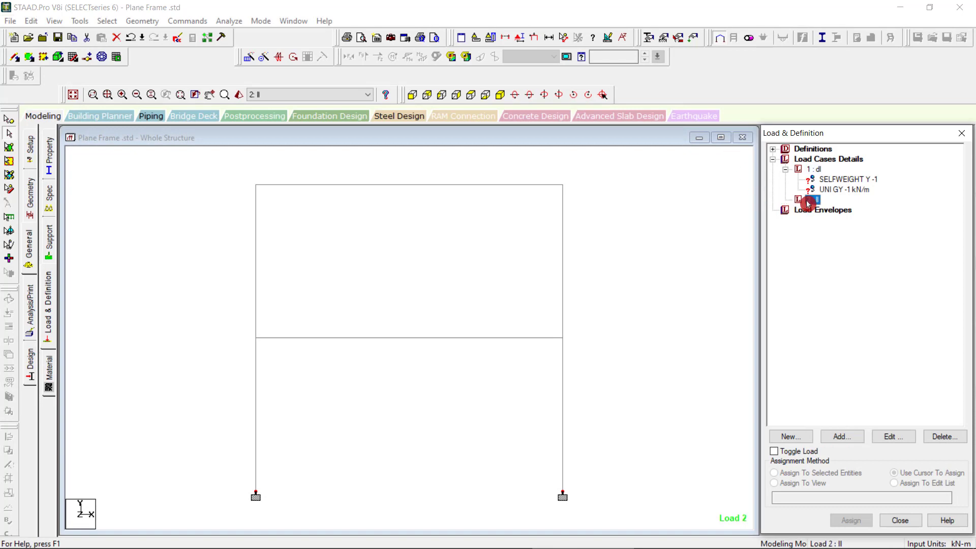
# - Open the Floor load dialog for load case 2 : ll and drag it aside to reveal the frame
pyautogui.click(843, 441)
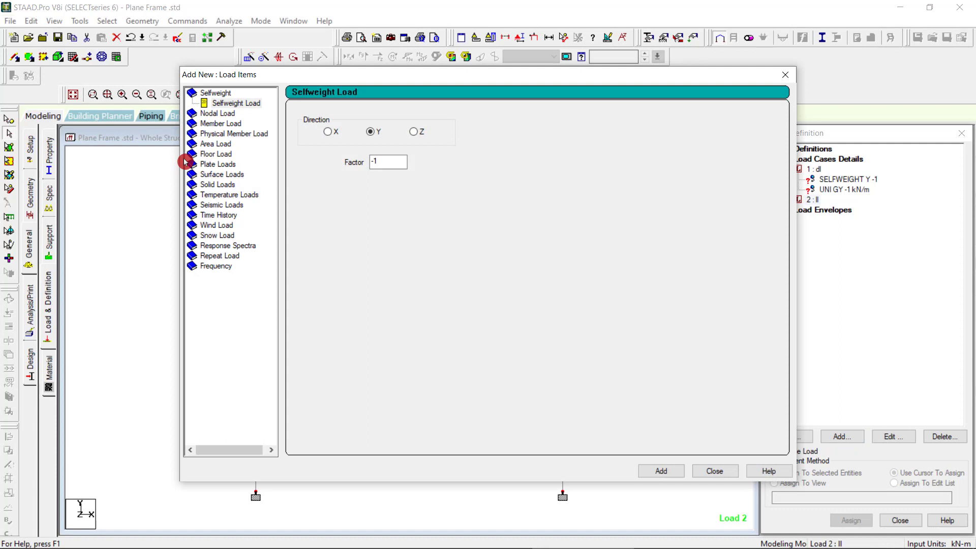
pyautogui.click(219, 154)
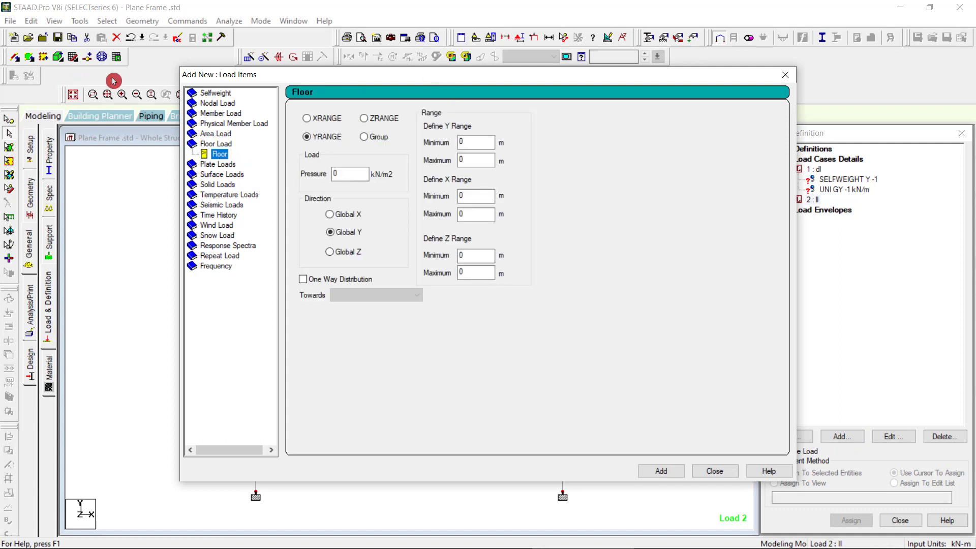
pyautogui.moveTo(182, 70); pyautogui.dragTo(614, 95)
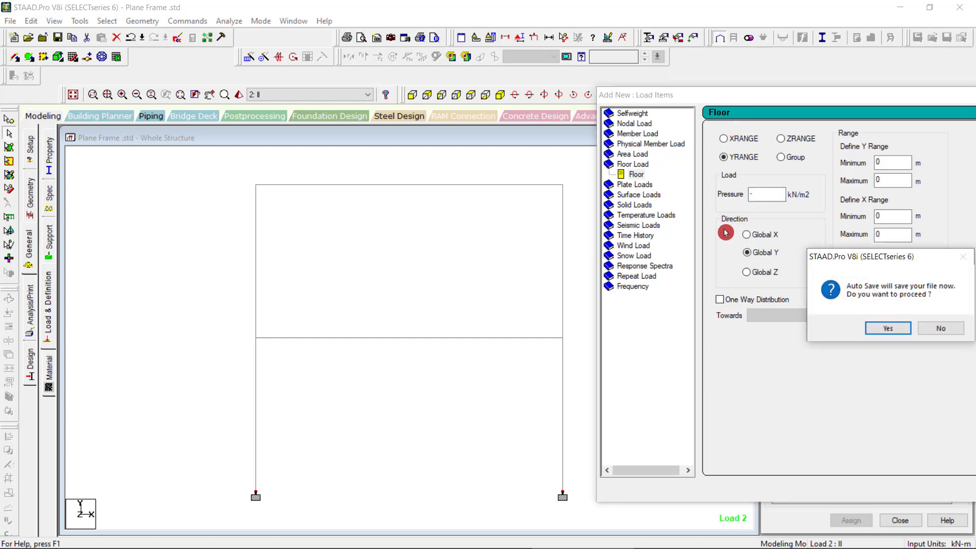
# - Save the model at the Auto Save prompt and add a -1 kN/m2 floor load for Y 3–5 m
pyautogui.click(757, 197)
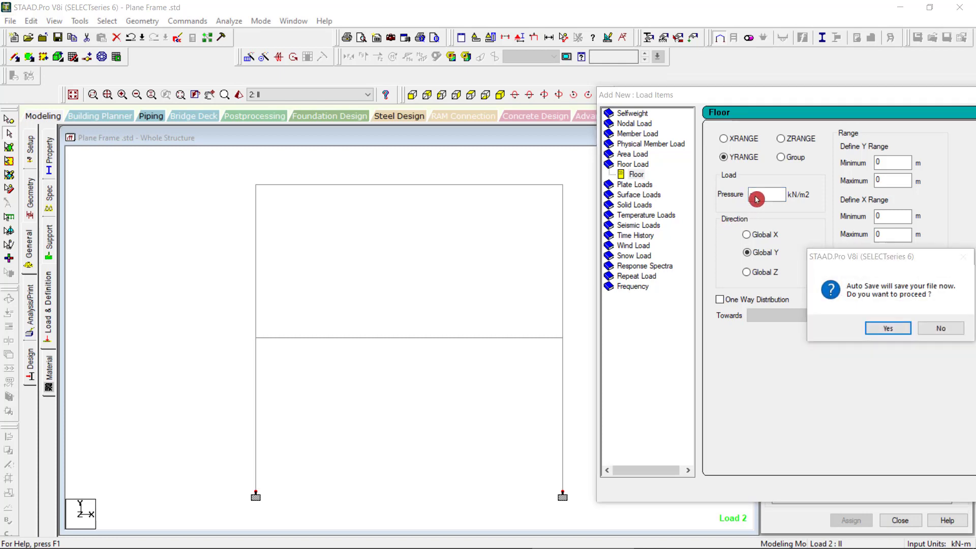
pyautogui.click(879, 328)
pyautogui.click(406, 298)
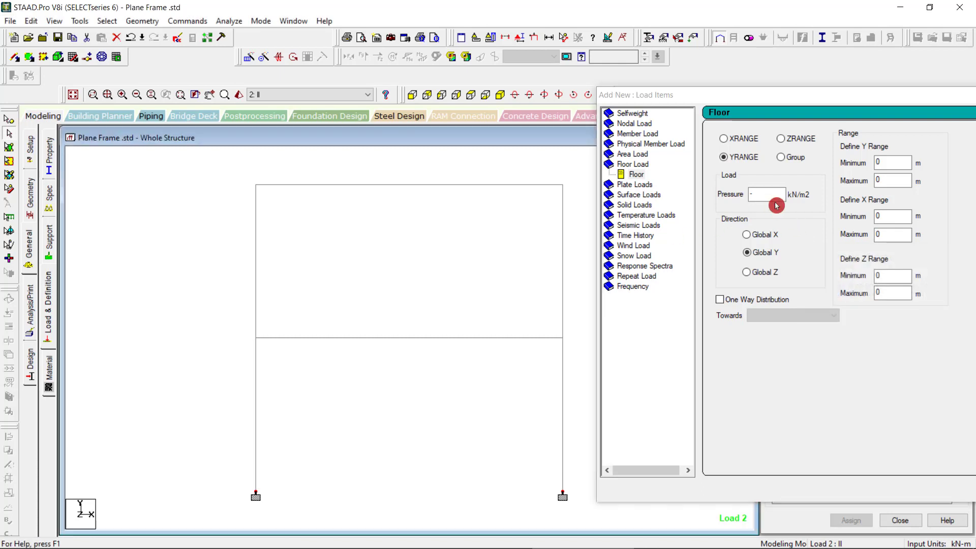
pyautogui.click(768, 195)
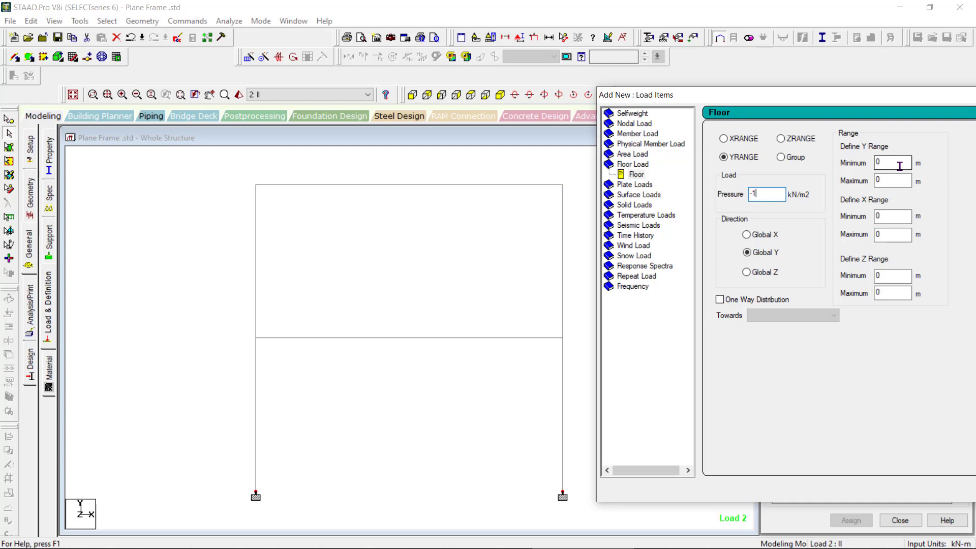
pyautogui.moveTo(899, 167); pyautogui.dragTo(871, 164)
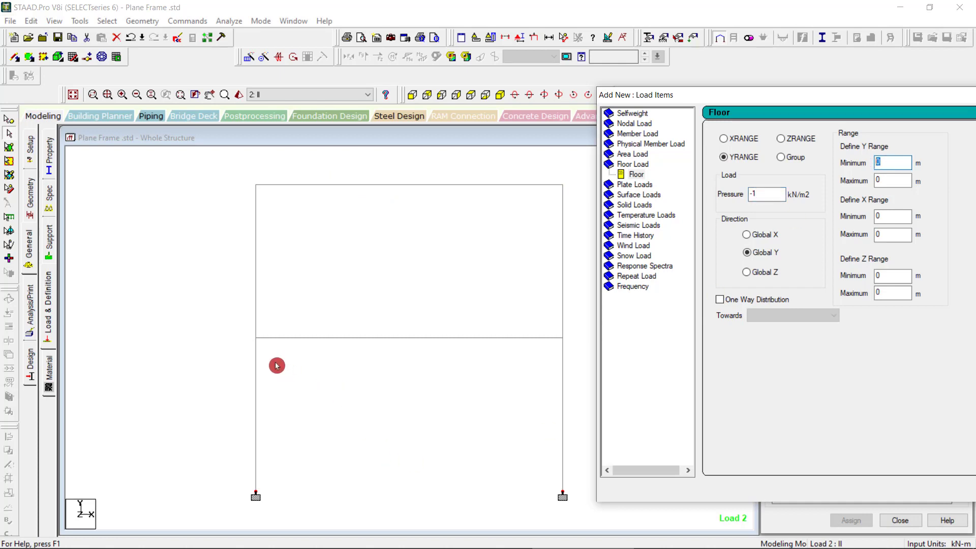
pyautogui.write('3')
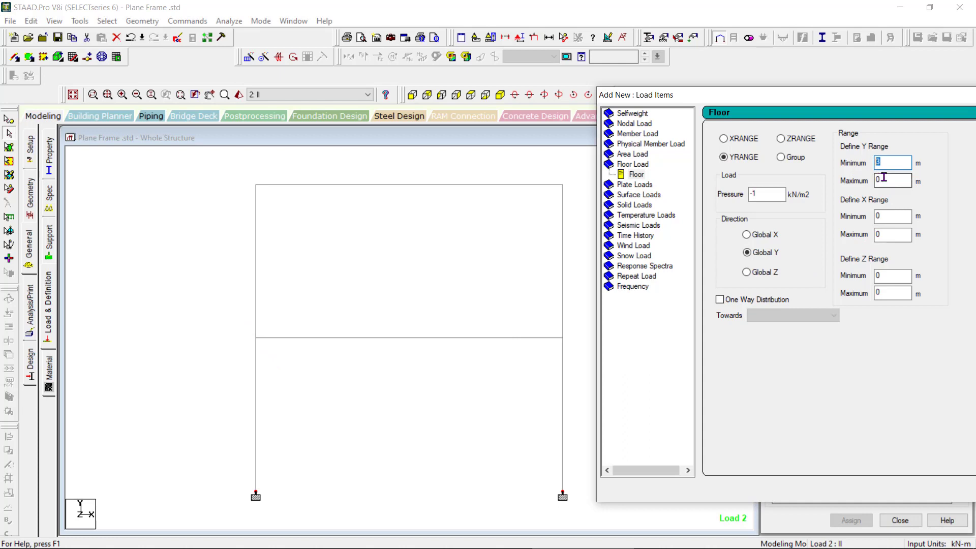
pyautogui.moveTo(883, 177); pyautogui.dragTo(847, 183)
pyautogui.write('5')
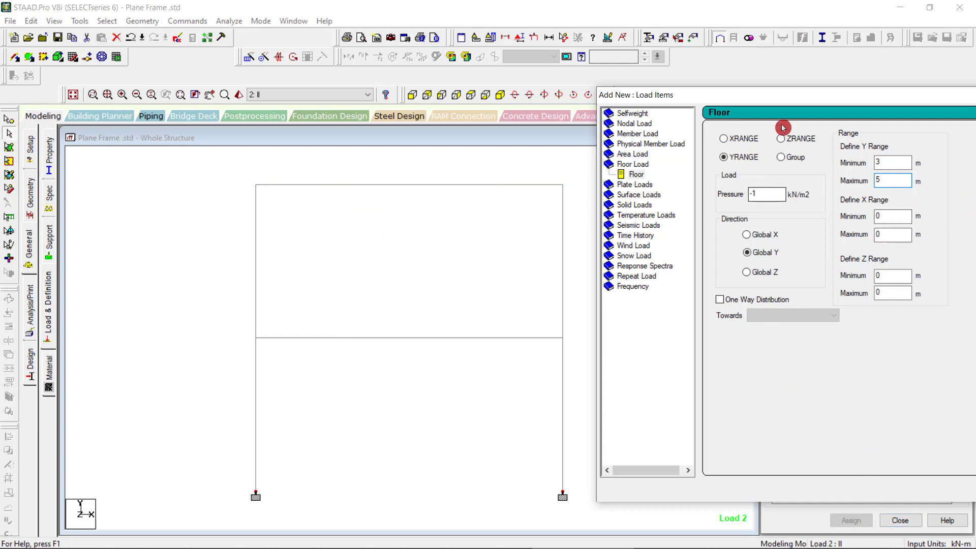
pyautogui.moveTo(742, 89); pyautogui.dragTo(548, 87)
pyautogui.click(824, 480)
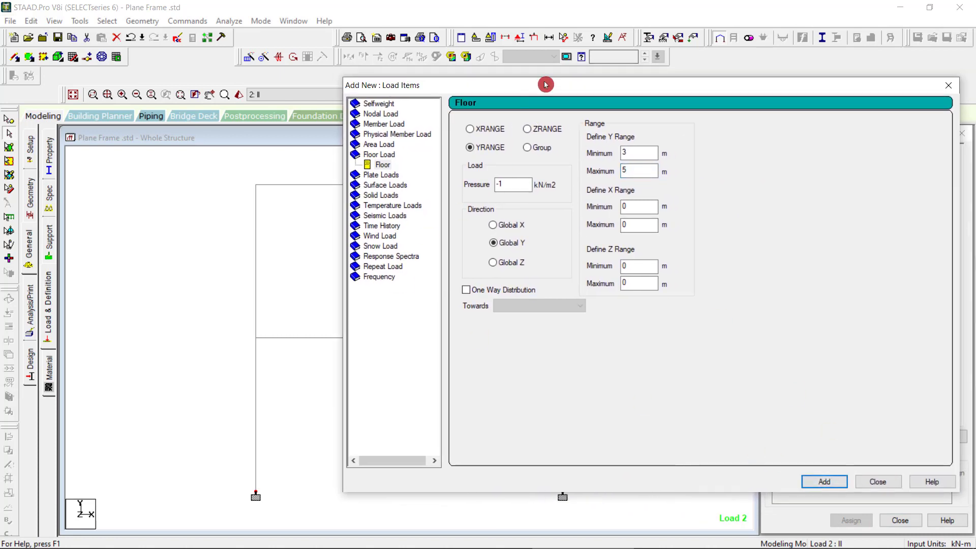
# - Add a second floor load of -2 kN/m2 for Y 1–3 m and close the dialog
pyautogui.moveTo(667, 94); pyautogui.dragTo(438, 98)
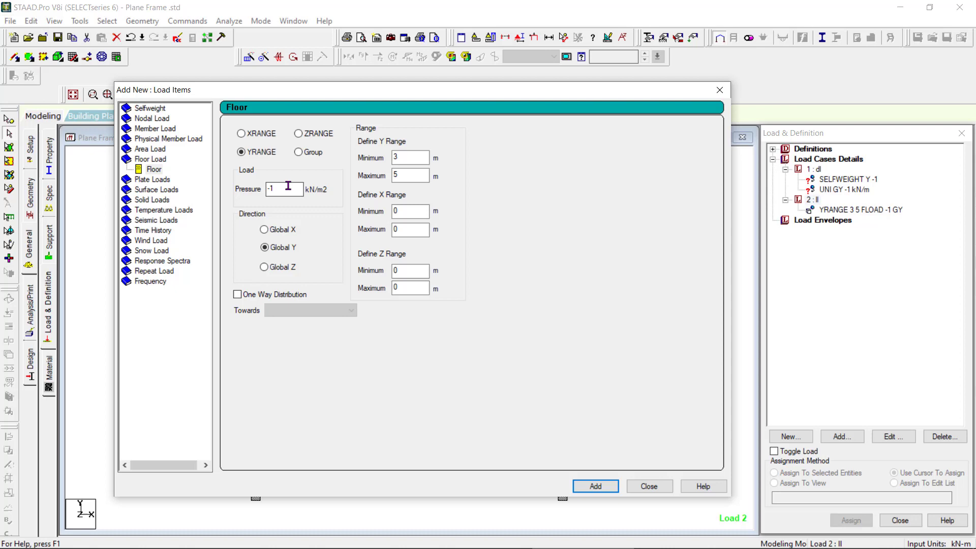
pyautogui.doubleClick(269, 189)
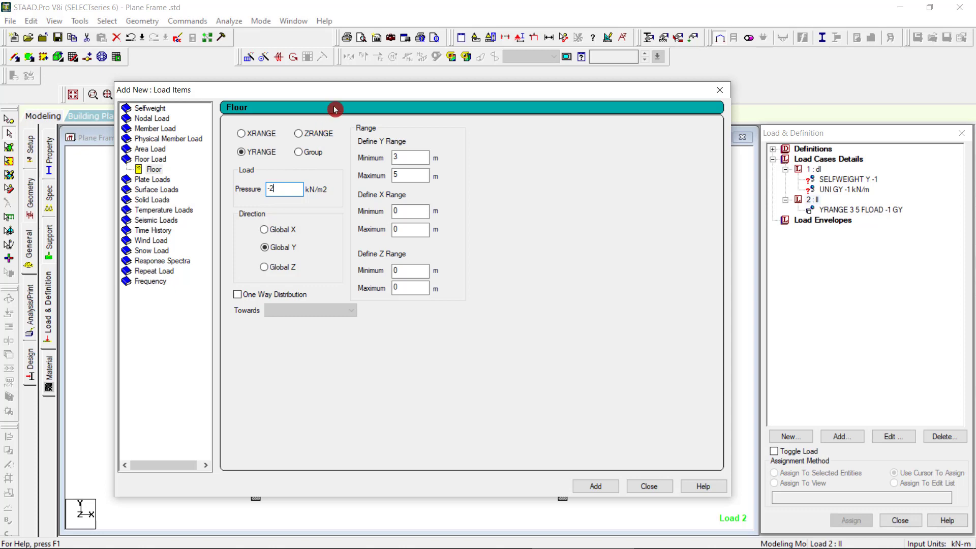
pyautogui.moveTo(435, 100); pyautogui.dragTo(805, 100)
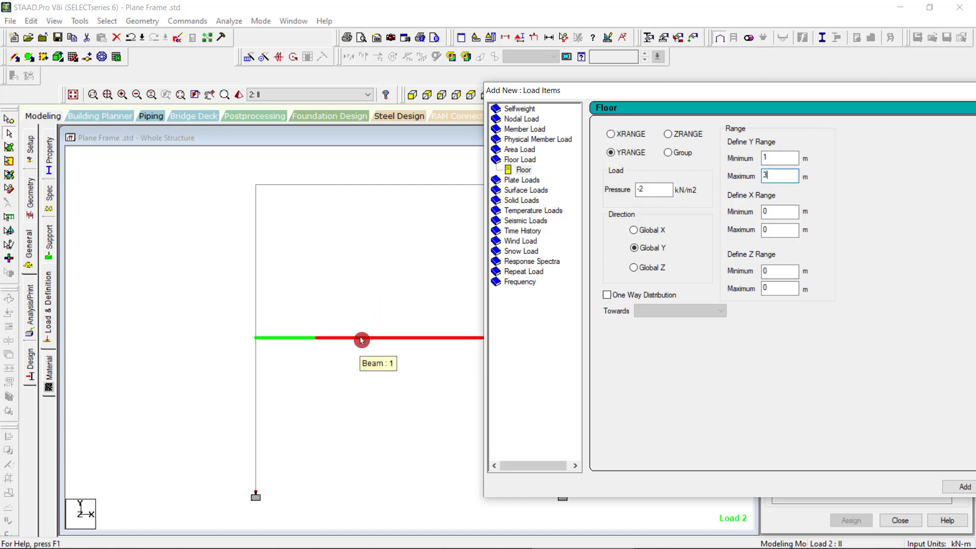
pyautogui.click(956, 487)
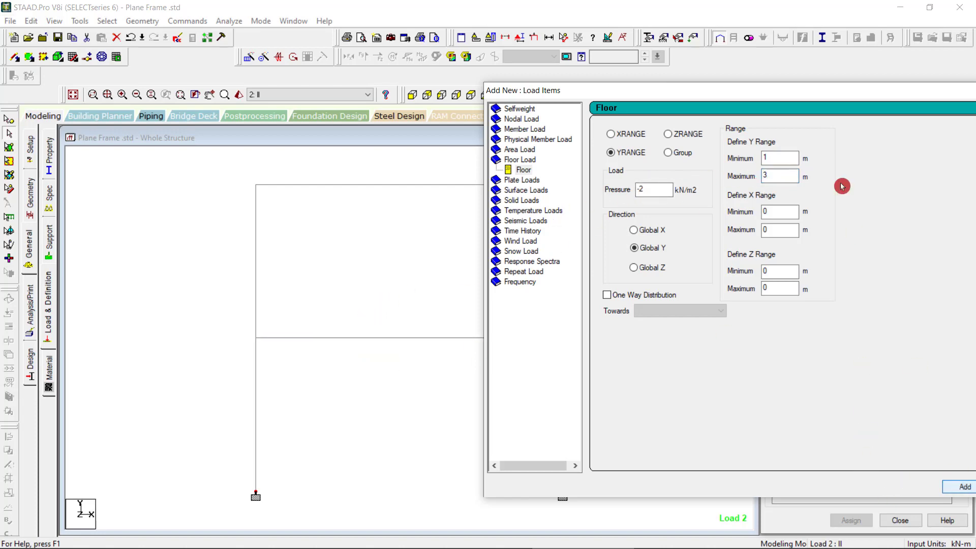
pyautogui.moveTo(827, 94); pyautogui.dragTo(656, 94)
pyautogui.click(900, 484)
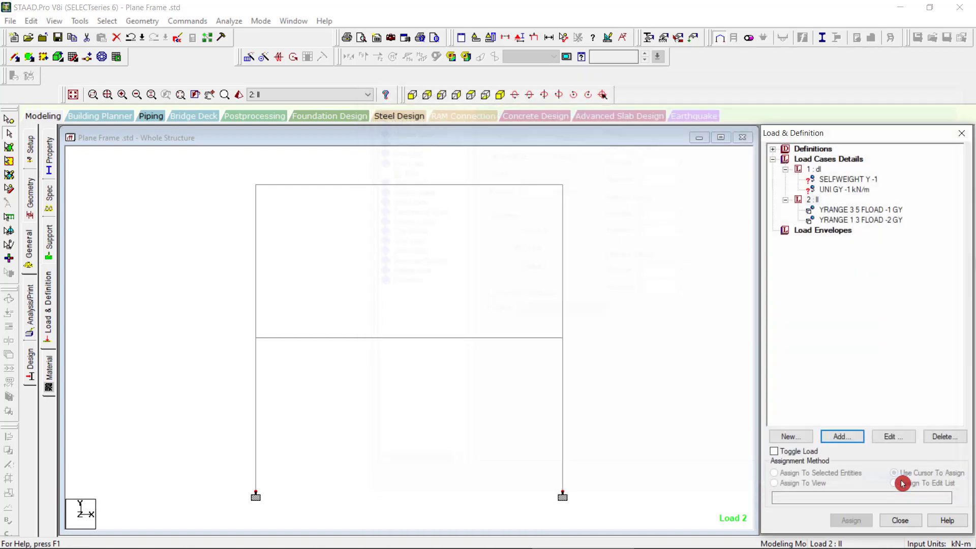
# - Assign the dead-load SELFWEIGHT to every member in view
pyautogui.click(836, 222)
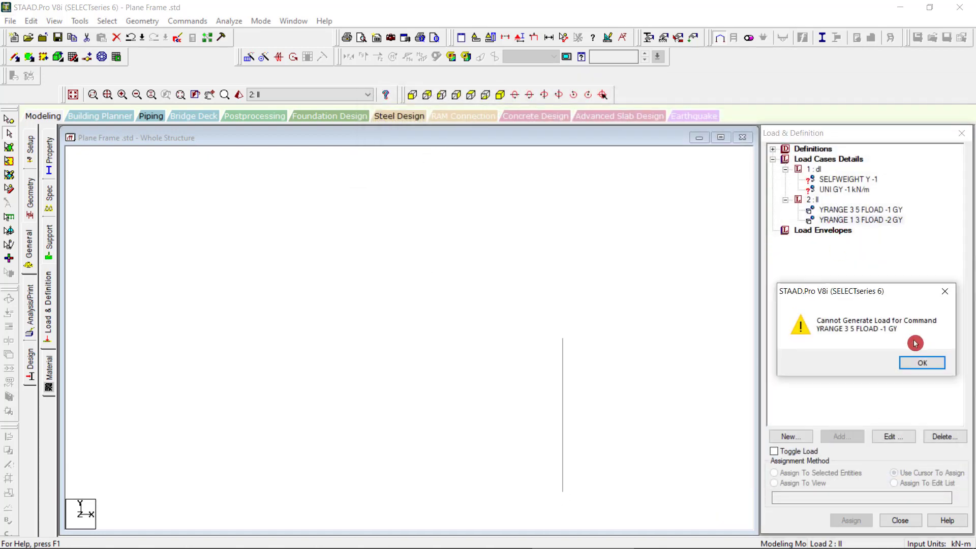
pyautogui.click(920, 363)
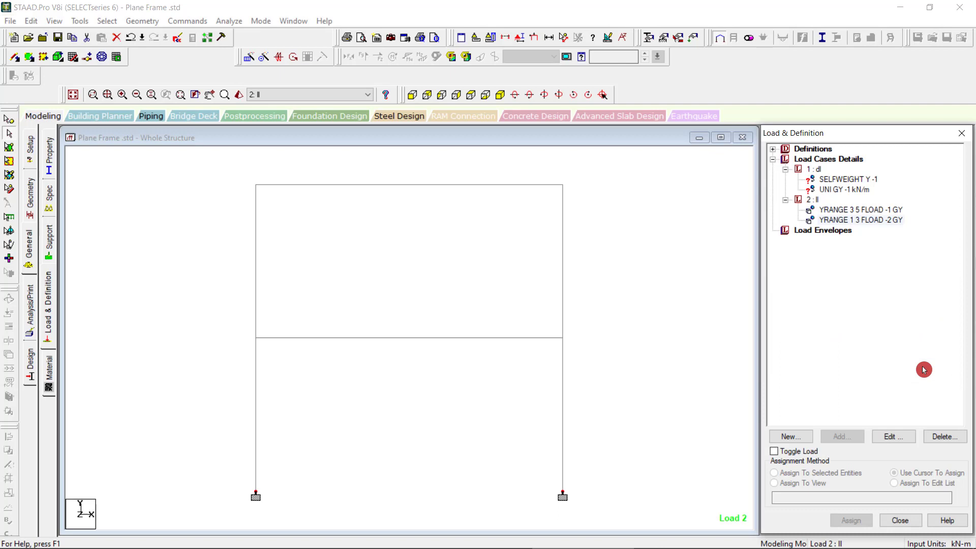
pyautogui.doubleClick(844, 185)
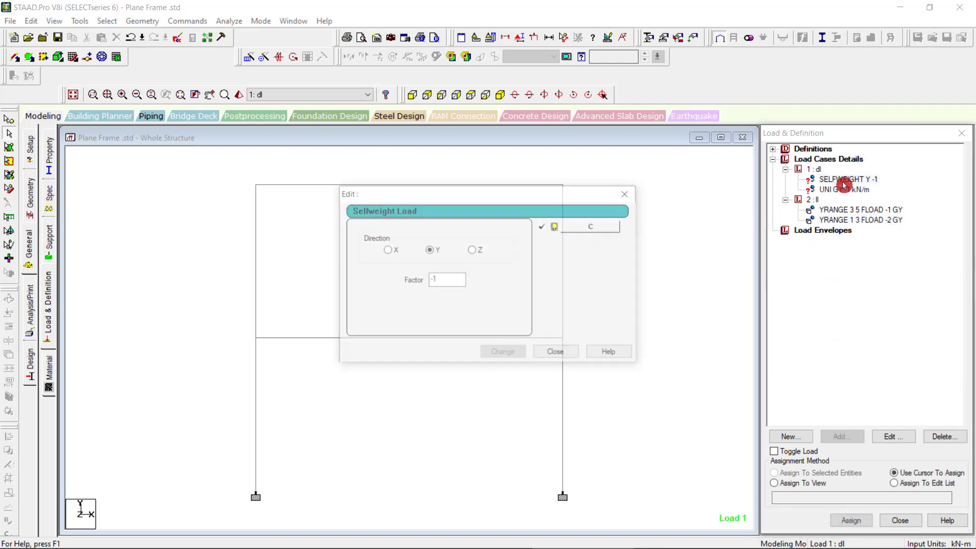
pyautogui.click(556, 355)
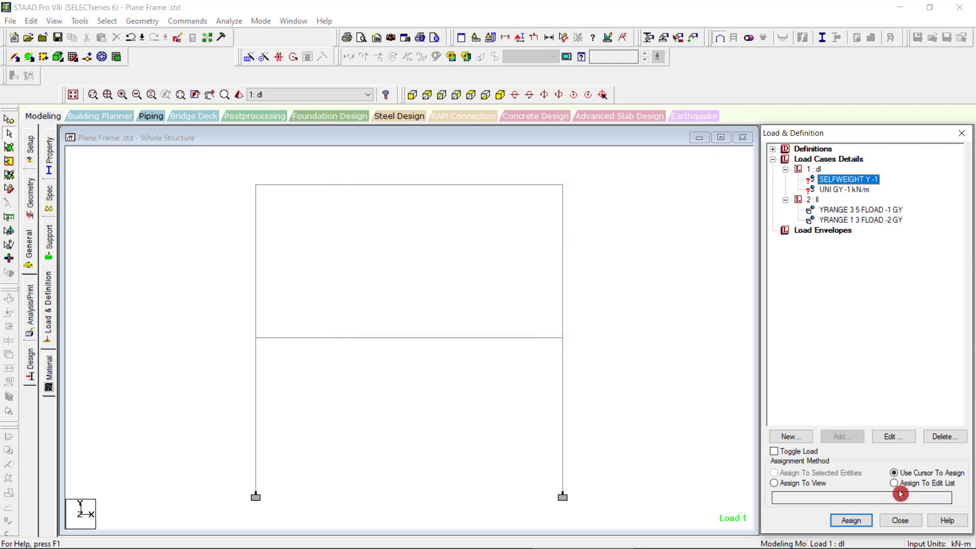
pyautogui.click(812, 487)
pyautogui.click(851, 520)
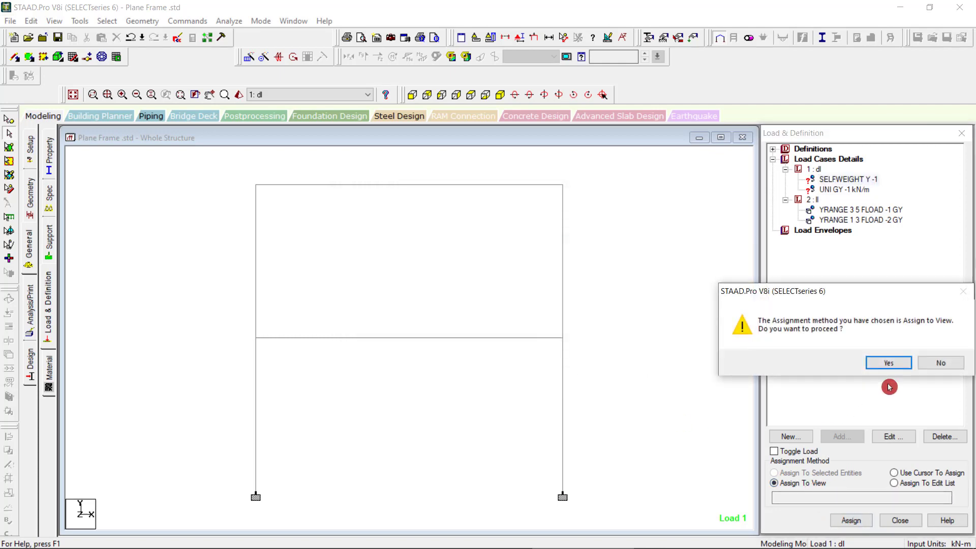
pyautogui.click(893, 359)
# - Assign the UNI GY -1 kN/m load to horizontal beams 1 and 2
pyautogui.click(857, 190)
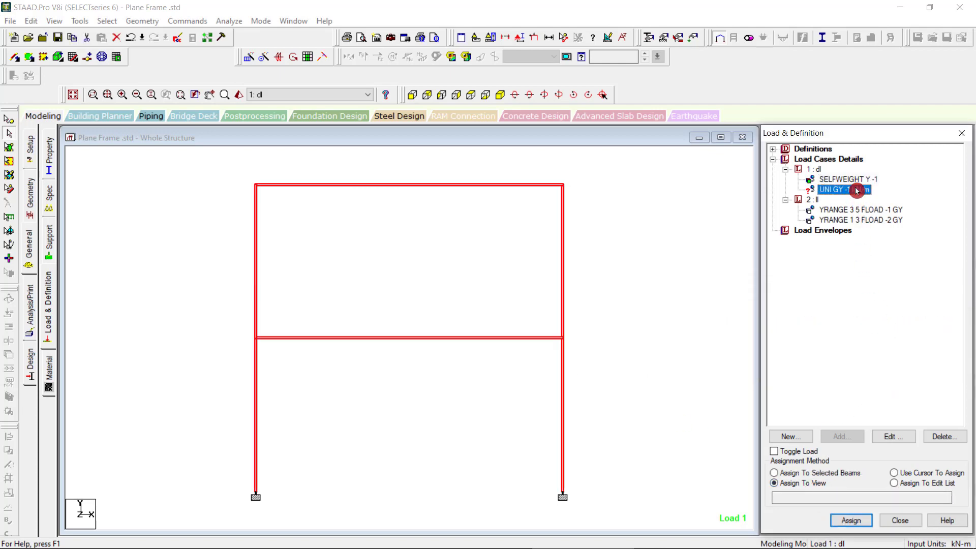
pyautogui.moveTo(399, 165); pyautogui.dragTo(471, 452)
pyautogui.click(848, 522)
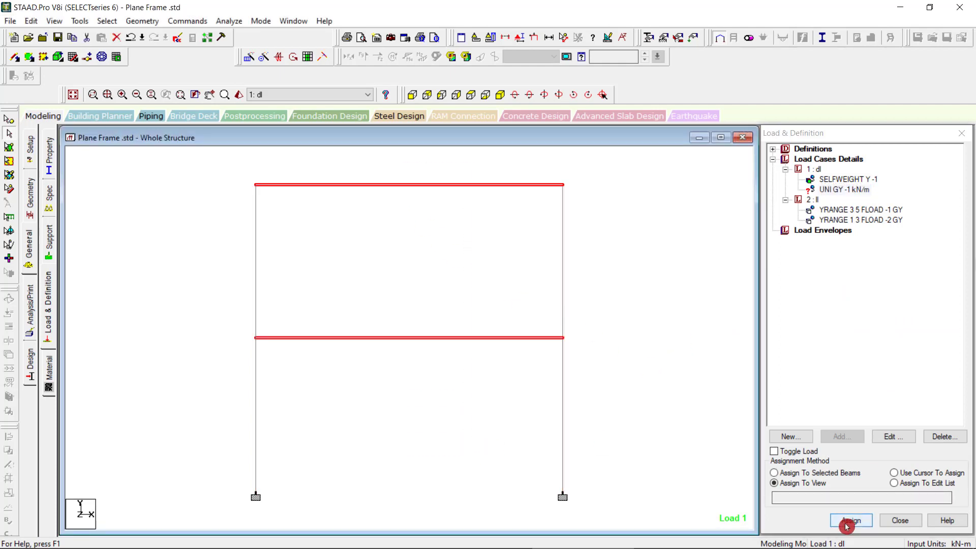
pyautogui.click(824, 473)
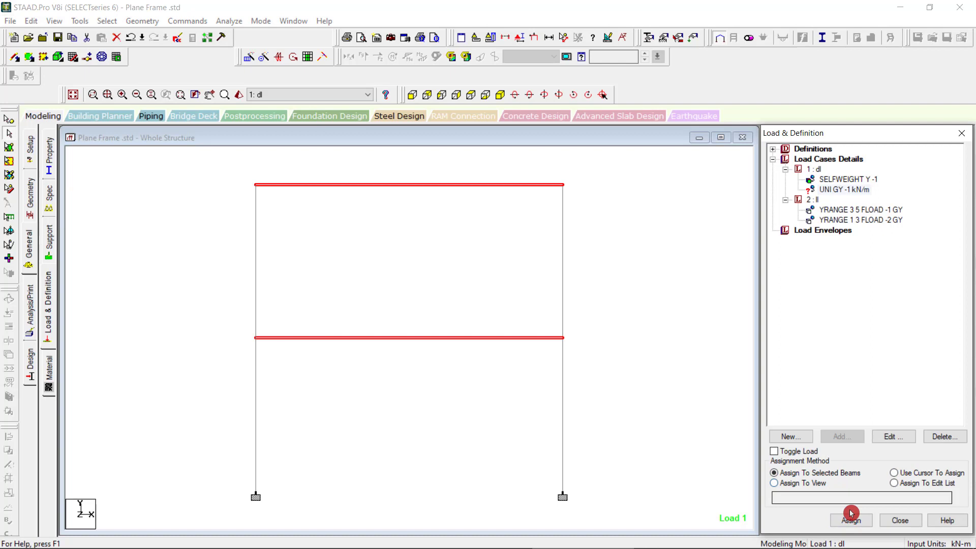
pyautogui.click(853, 520)
pyautogui.click(893, 364)
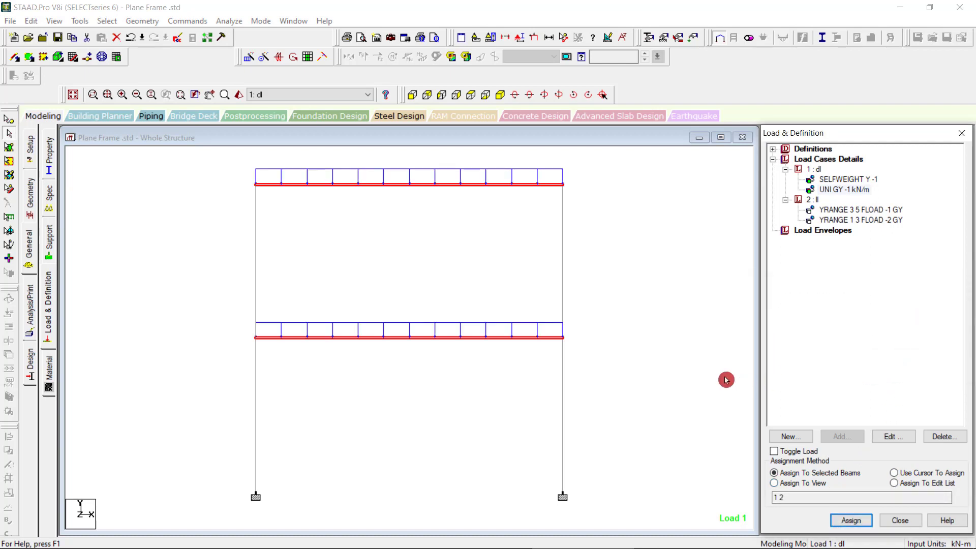
# - Check the Y 1–3 m floor load settings unchanged and return to the structure view
pyautogui.click(842, 219)
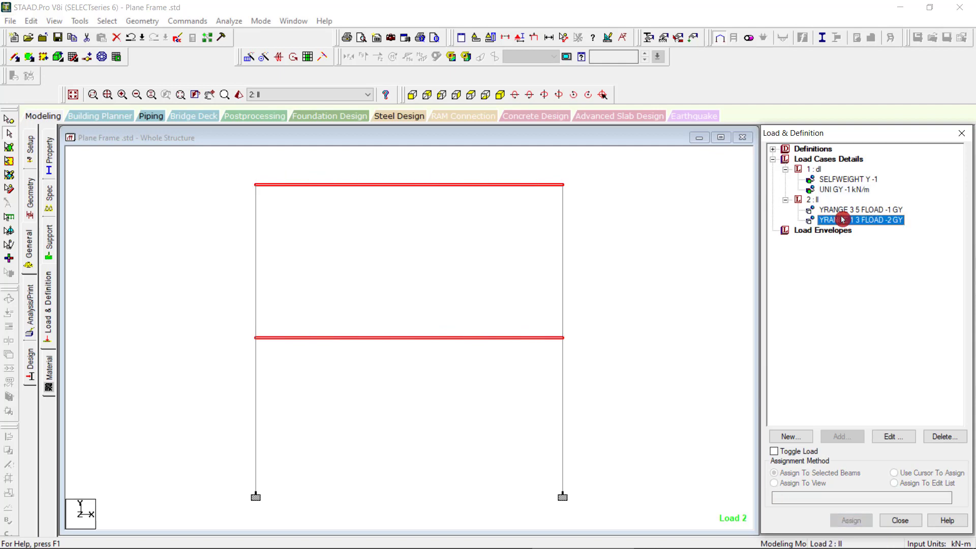
pyautogui.click(892, 438)
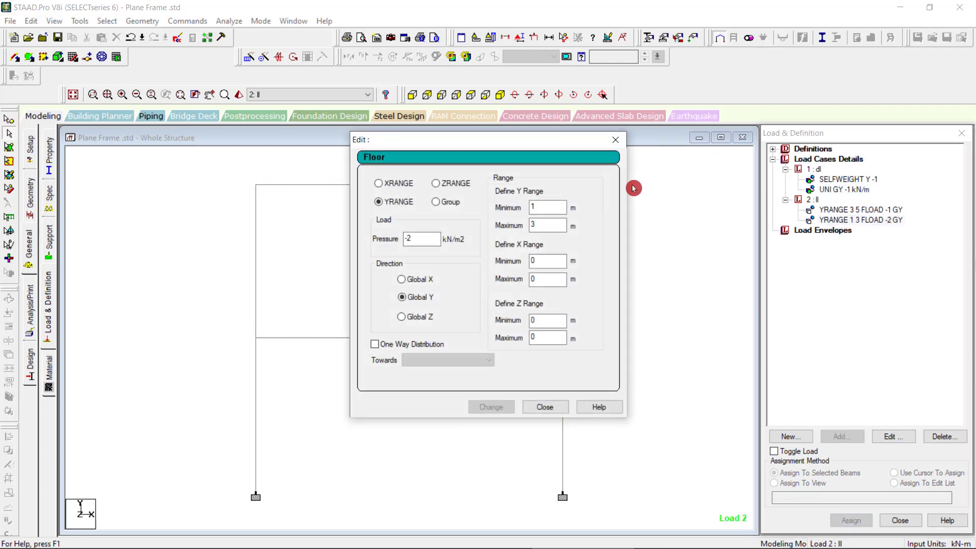
pyautogui.click(613, 143)
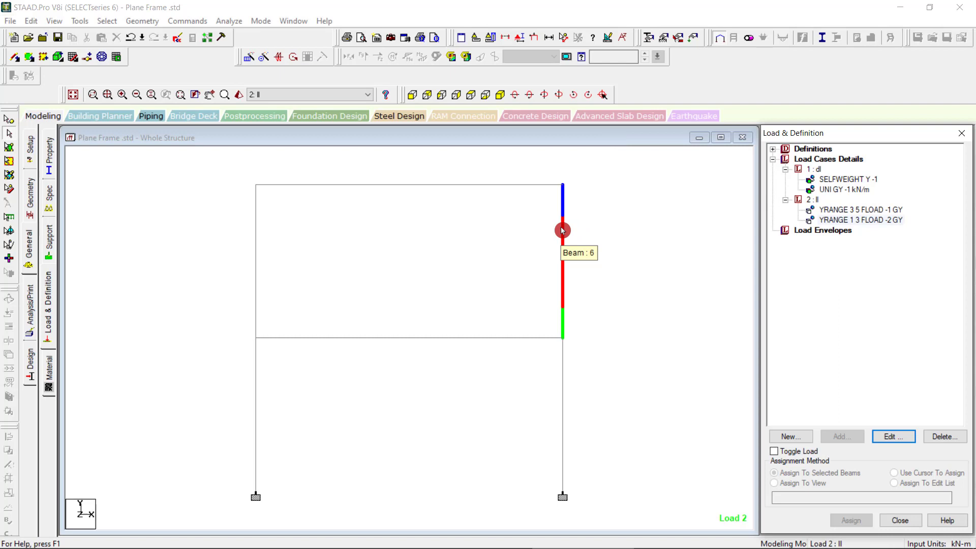
pyautogui.click(24, 362)
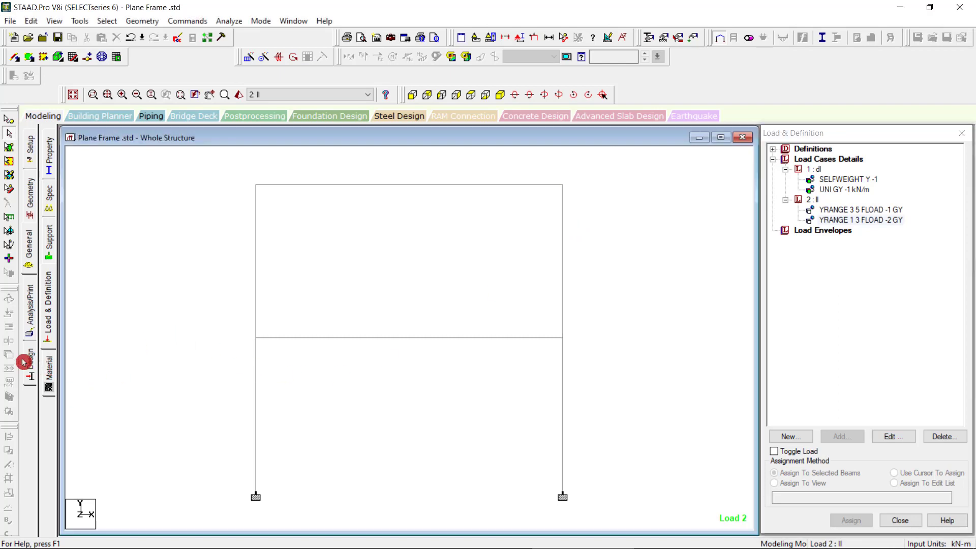
# - Set the steel design code to IS800 2007 LSD
pyautogui.click(29, 363)
pyautogui.click(48, 165)
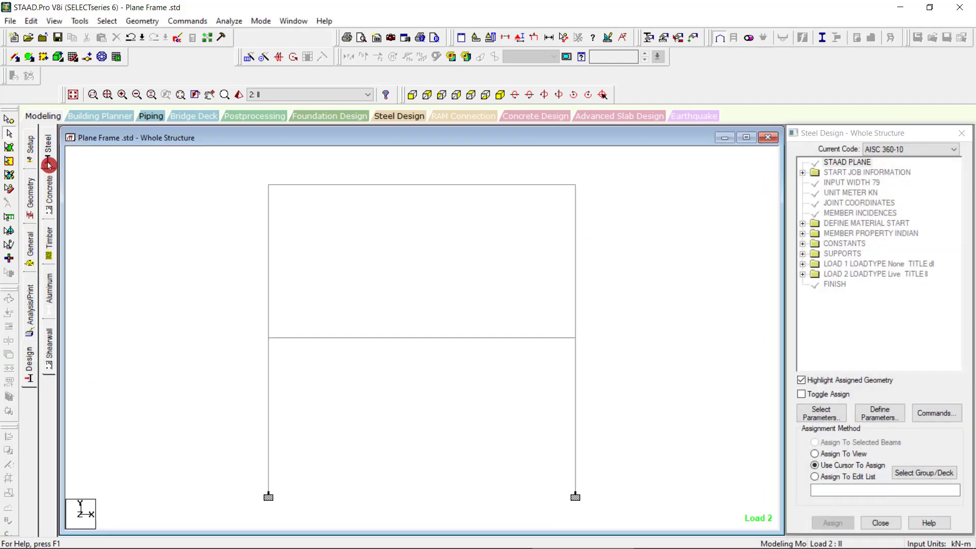
pyautogui.click(909, 155)
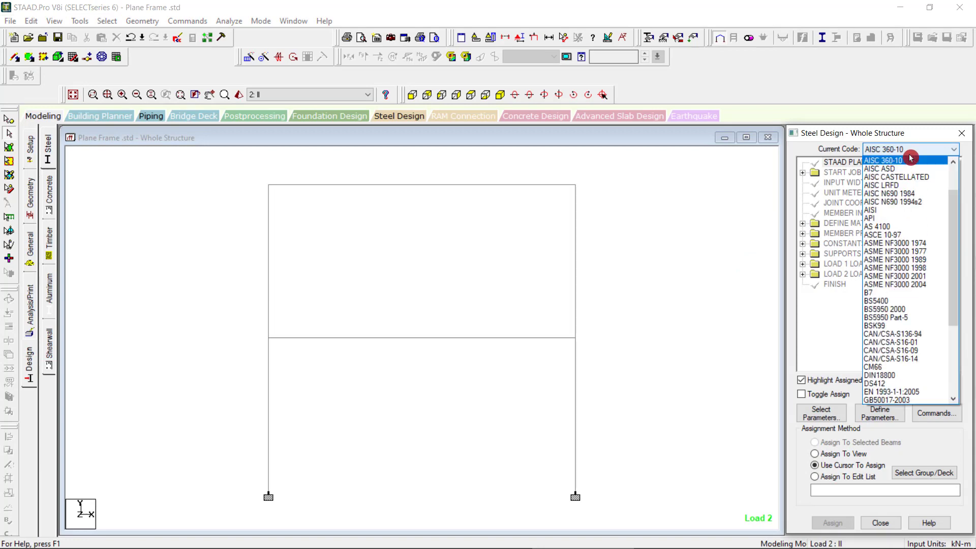
pyautogui.scroll(-1, 891, 389)
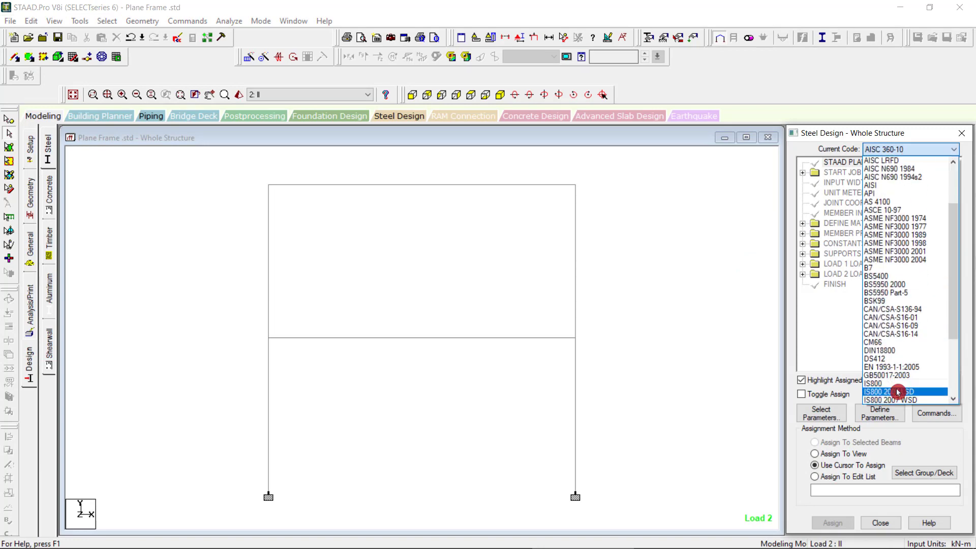
pyautogui.click(904, 392)
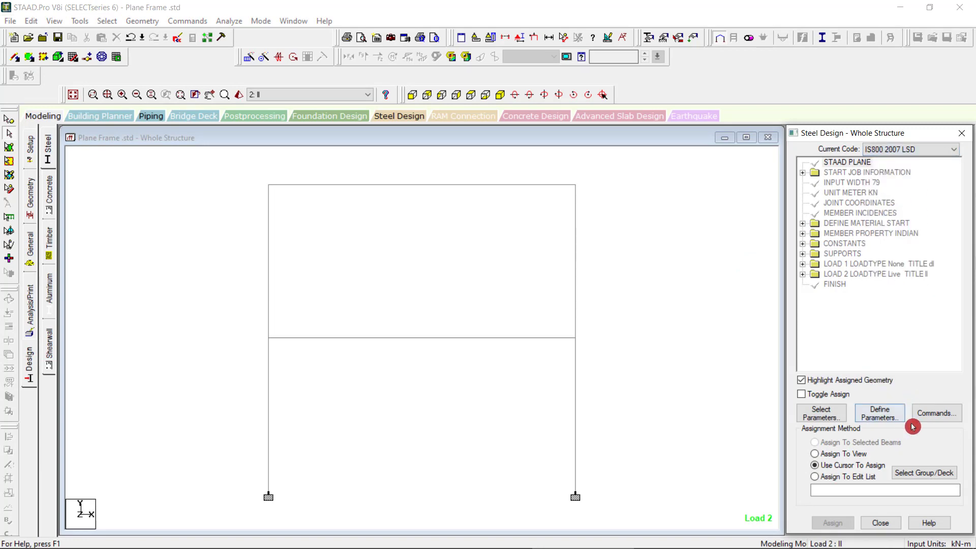
# - Clear the parameter list and select Fu and Fyld as the design parameters
pyautogui.click(843, 415)
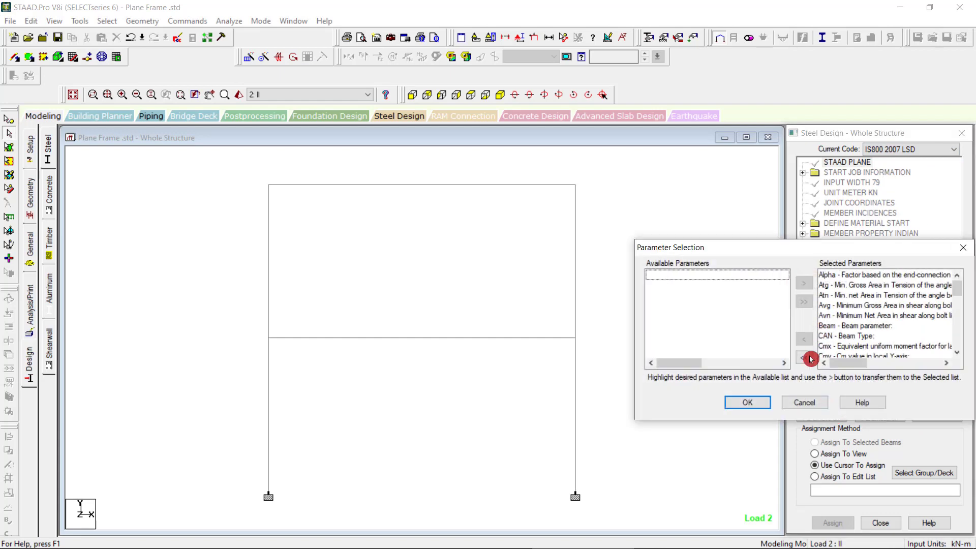
pyautogui.click(810, 358)
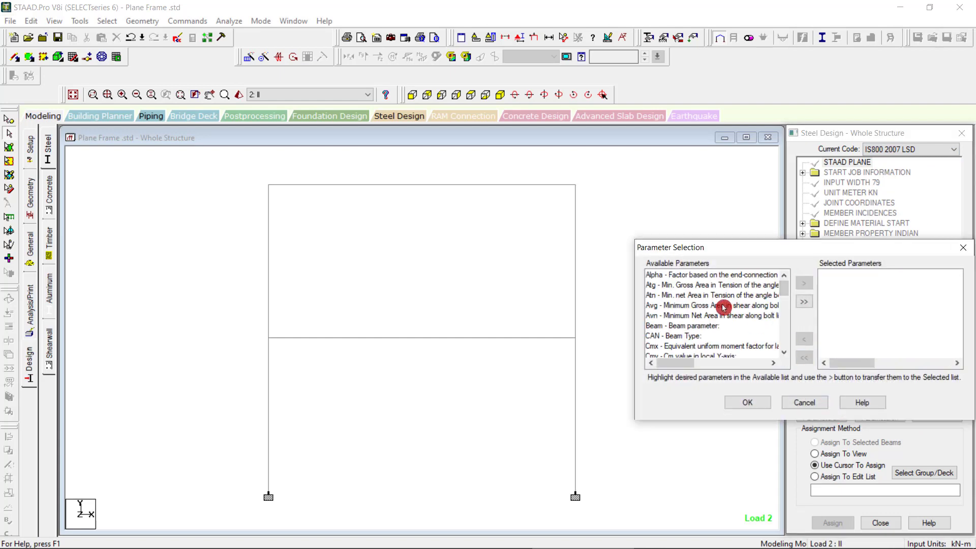
pyautogui.scroll(-4, 723, 307)
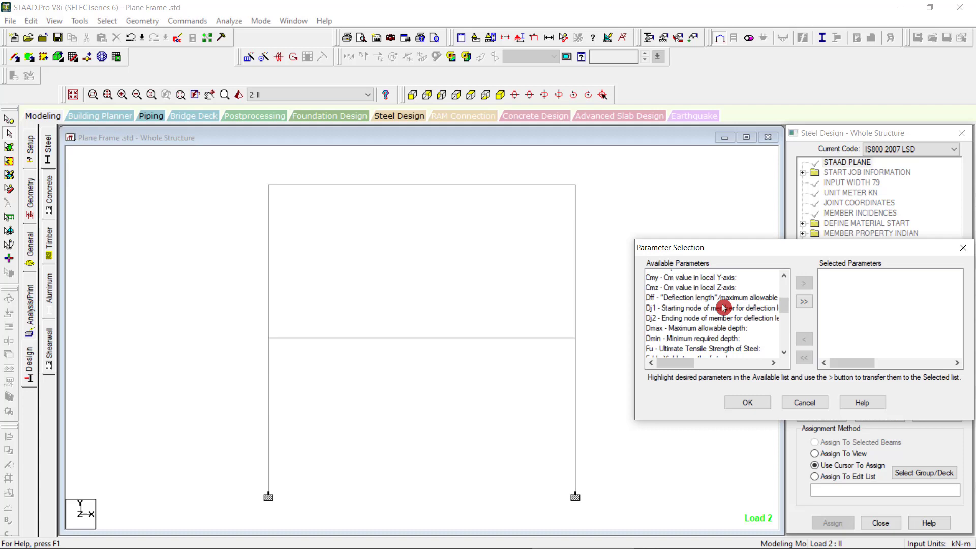
pyautogui.scroll(-4, 723, 307)
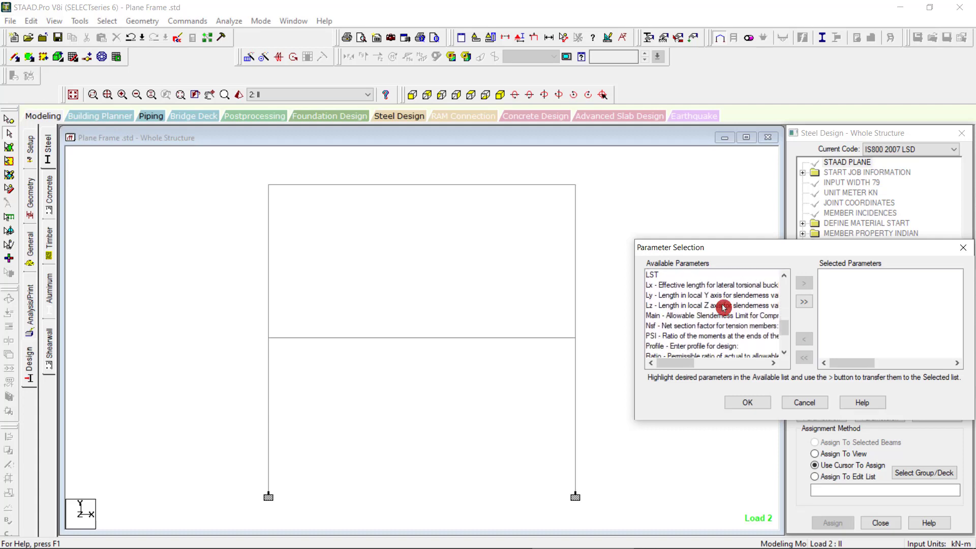
pyautogui.scroll(-2, 724, 307)
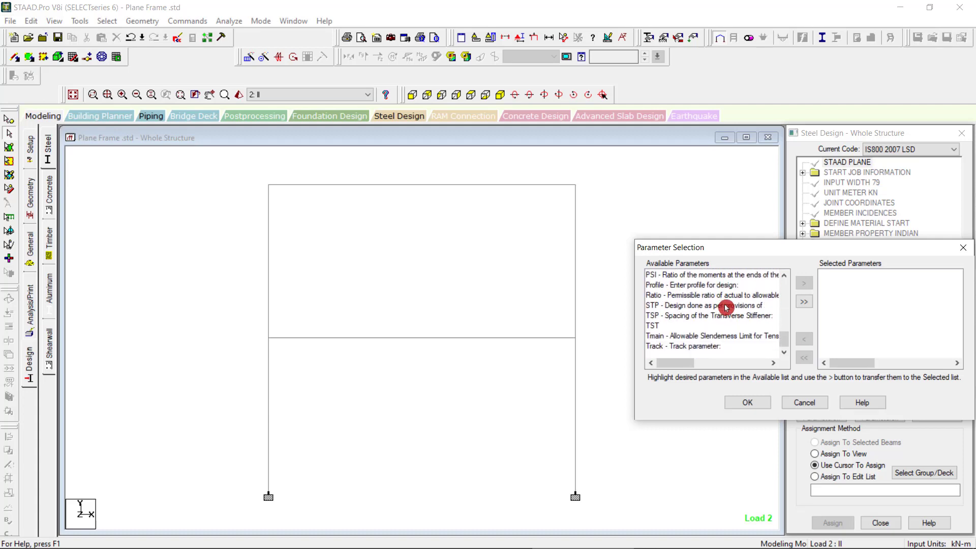
pyautogui.scroll(5, 726, 308)
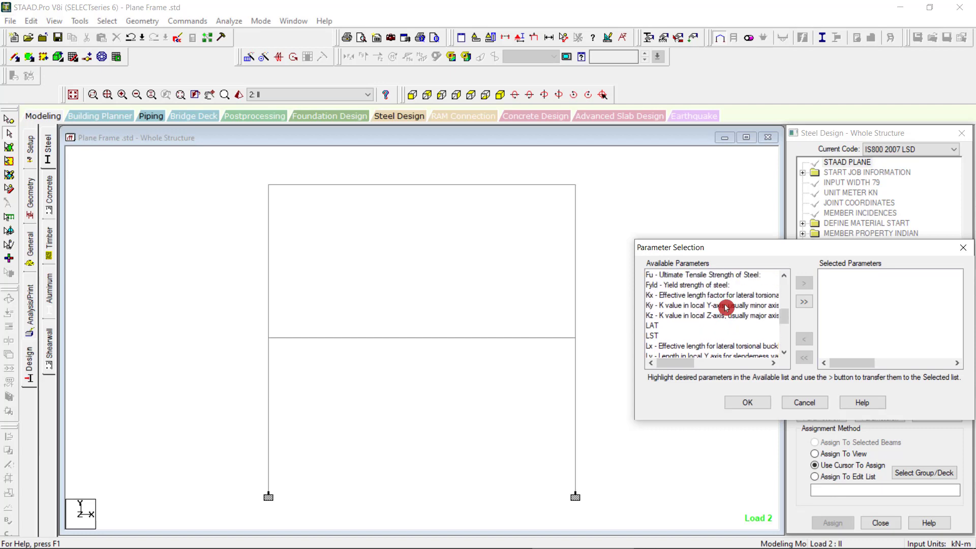
pyautogui.scroll(1, 726, 307)
pyautogui.doubleClick(713, 306)
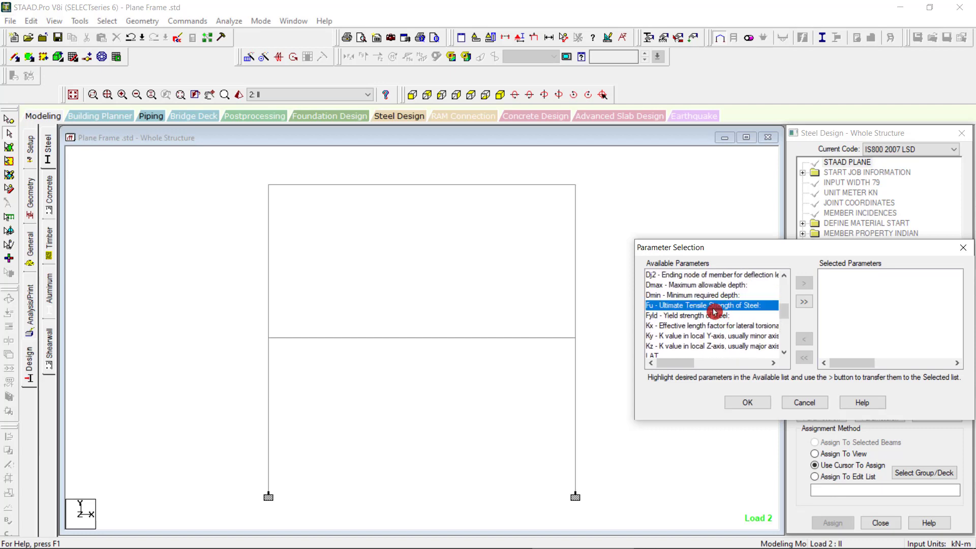
pyautogui.scroll(-3, 726, 311)
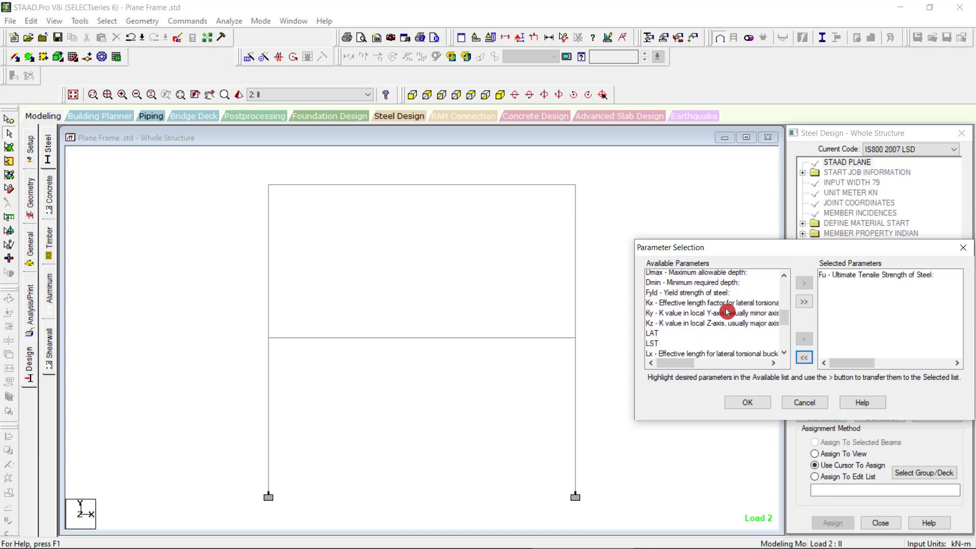
pyautogui.scroll(5, 726, 312)
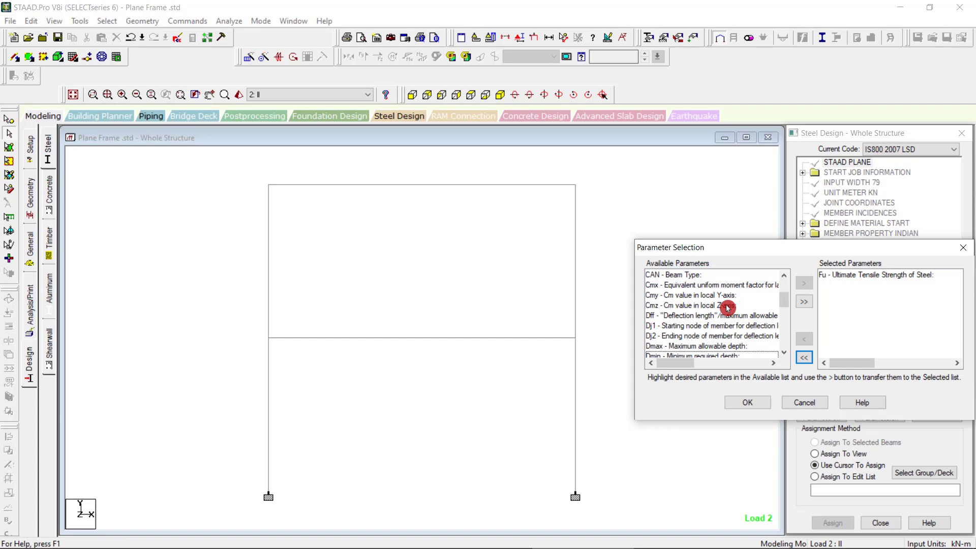
pyautogui.scroll(3, 727, 308)
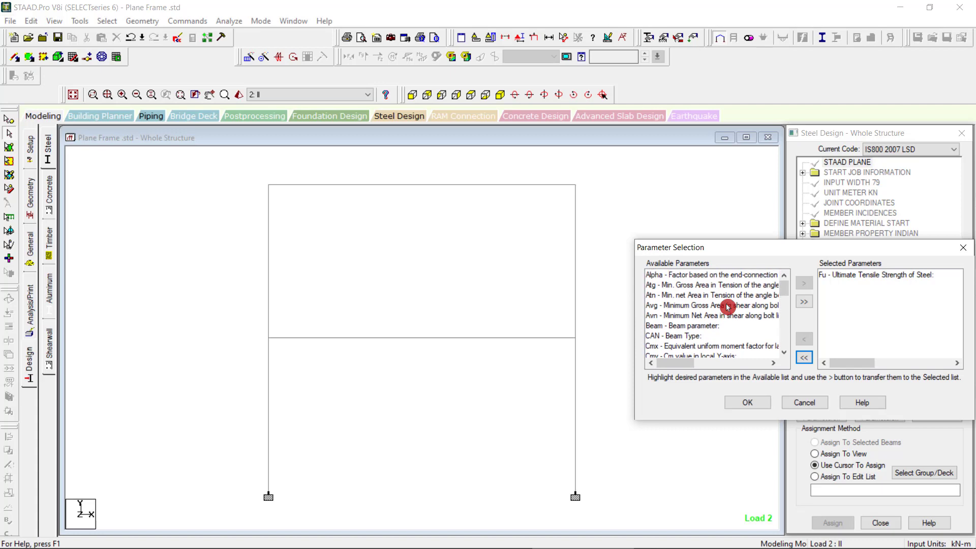
pyautogui.scroll(-3, 726, 308)
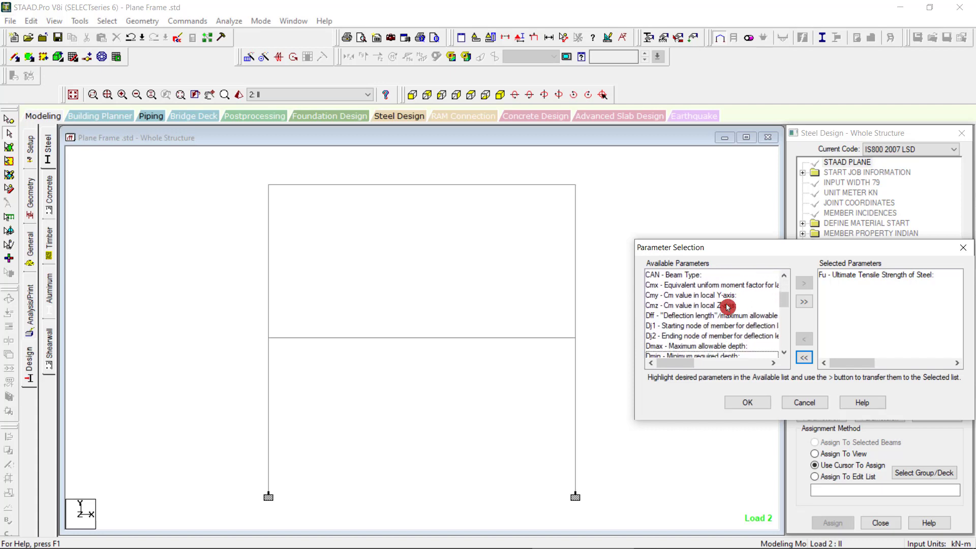
pyautogui.scroll(-1, 726, 307)
pyautogui.doubleClick(725, 305)
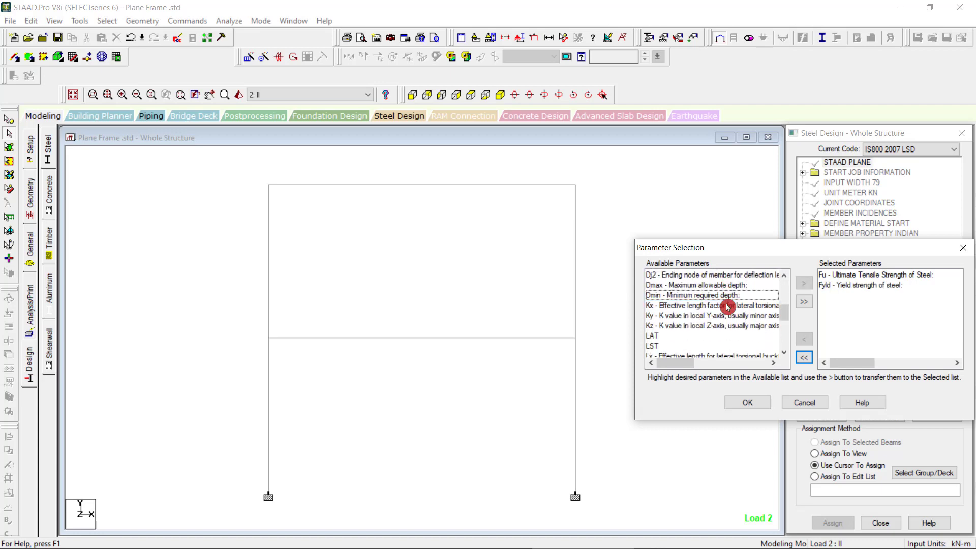
pyautogui.click(755, 402)
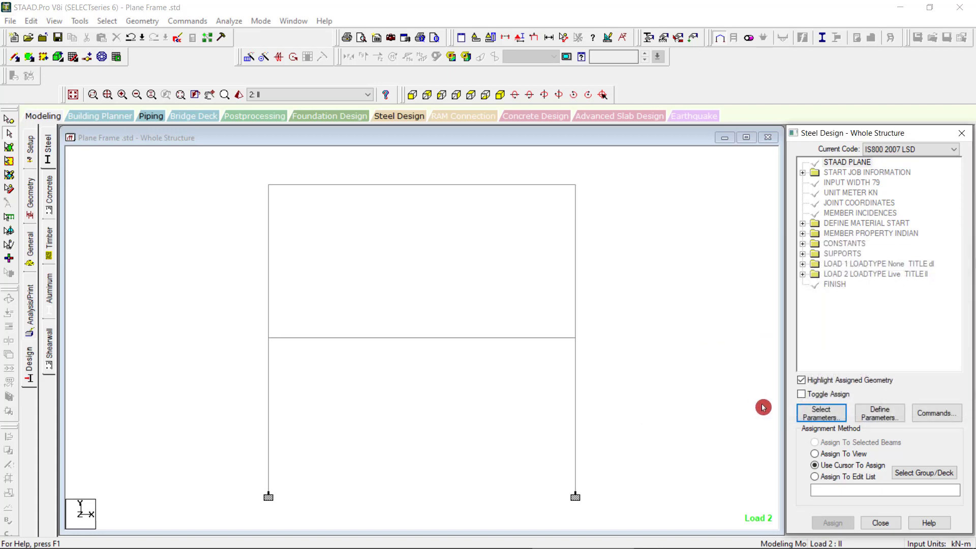
# - Add two FU 420000 kN/m2 design parameter entries
pyautogui.click(895, 420)
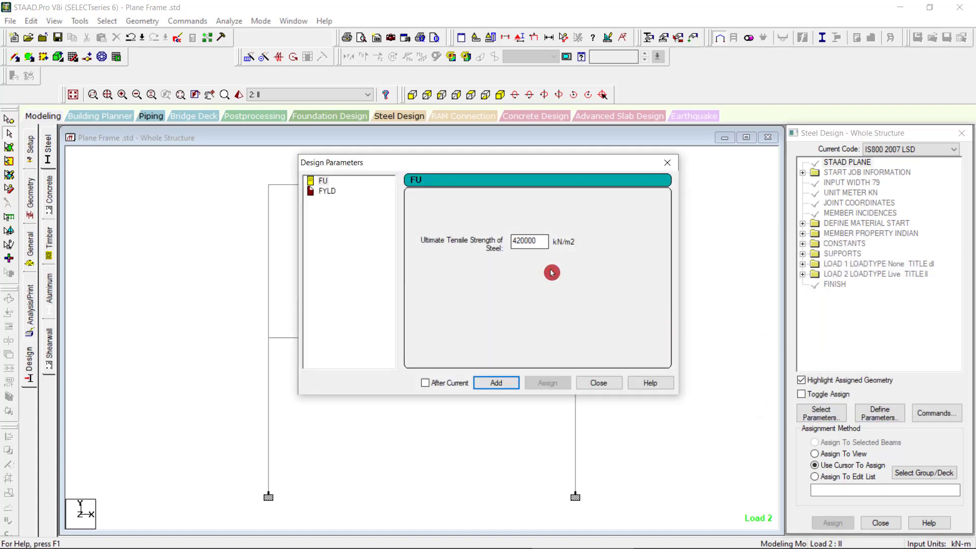
pyautogui.click(505, 385)
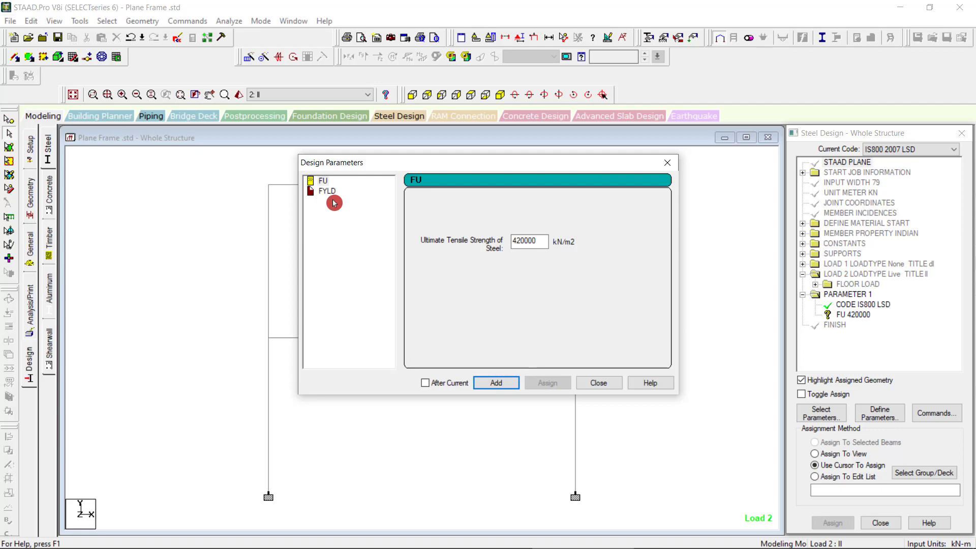
pyautogui.click(489, 384)
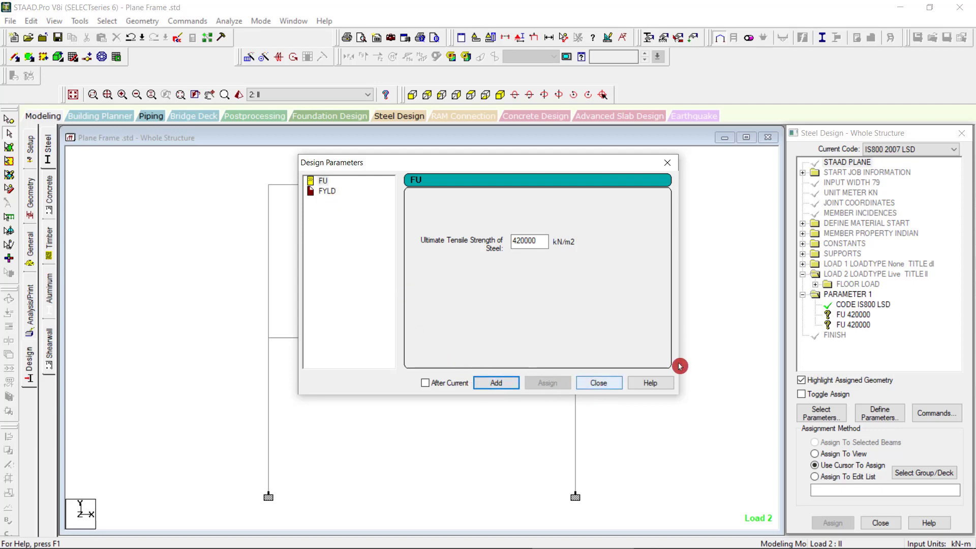
pyautogui.click(608, 384)
# - Assign the FU 420000 entries to the frame members and add a CHECK CODE command
pyautogui.click(843, 315)
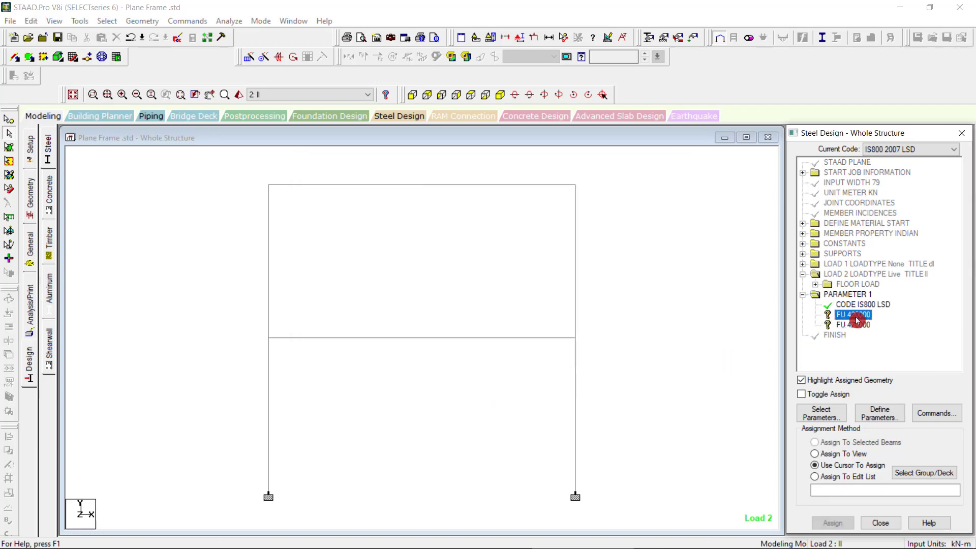
pyautogui.click(855, 453)
pyautogui.click(838, 524)
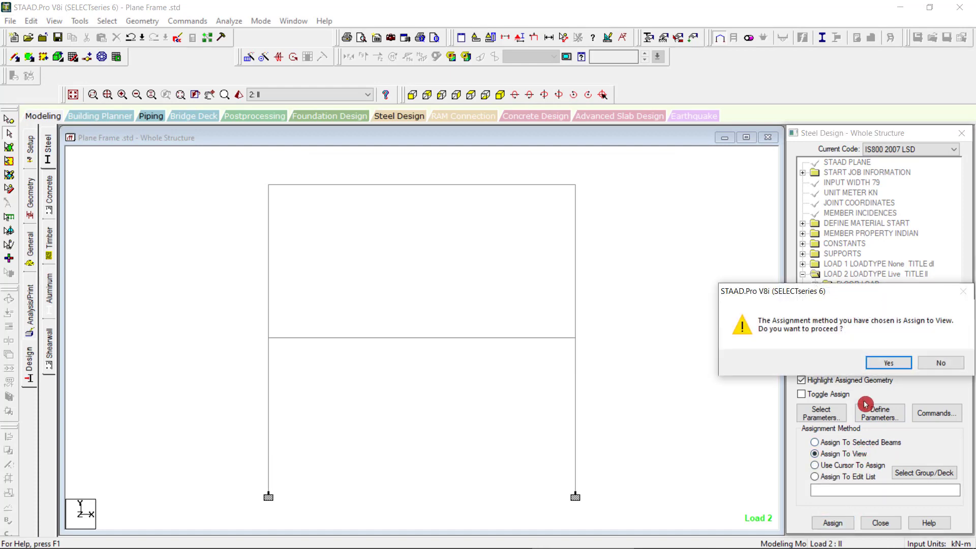
pyautogui.click(894, 362)
pyautogui.click(850, 325)
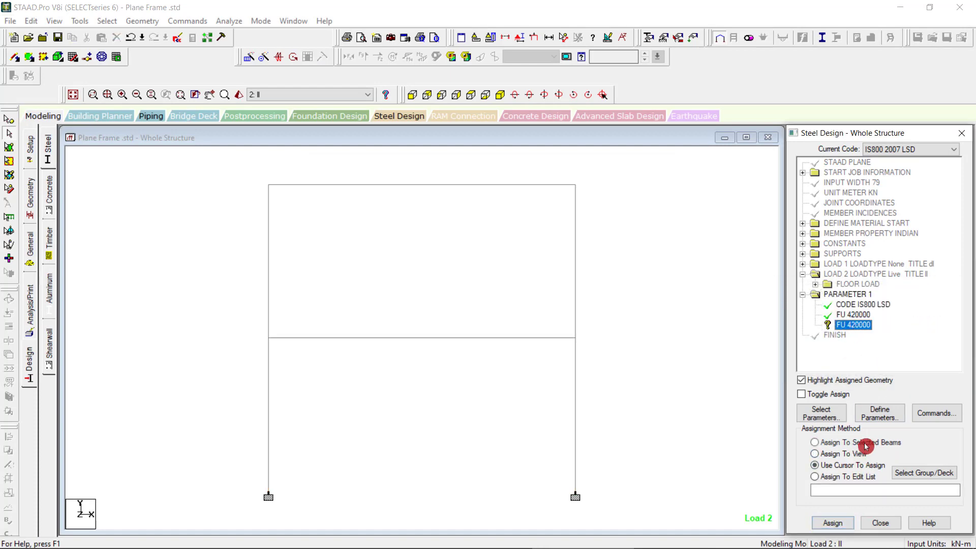
pyautogui.click(833, 523)
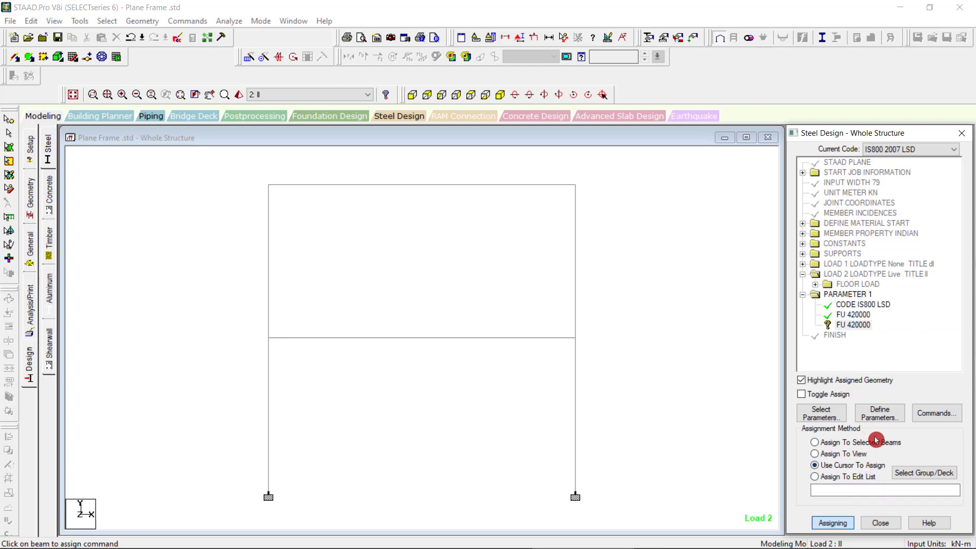
pyautogui.click(855, 444)
pyautogui.click(841, 523)
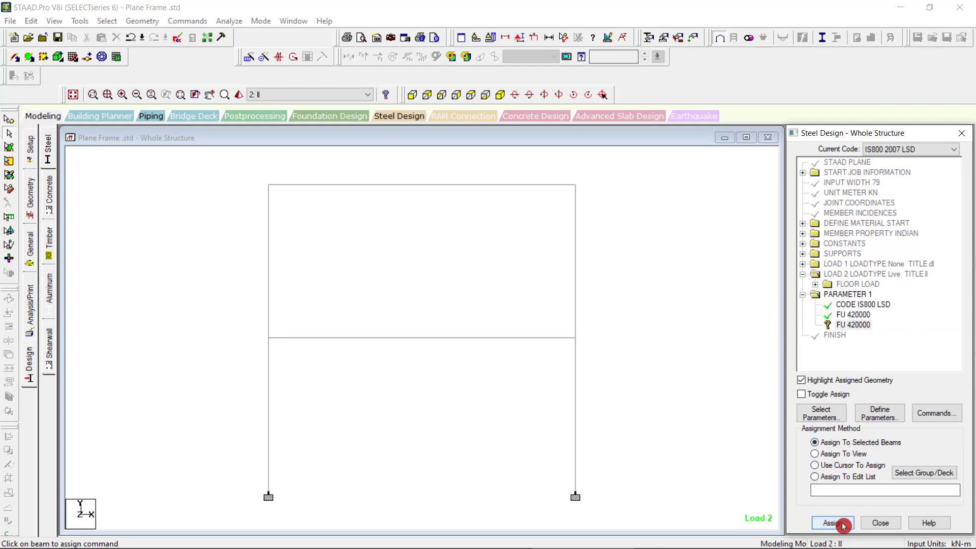
pyautogui.press('Return')
pyautogui.click(946, 415)
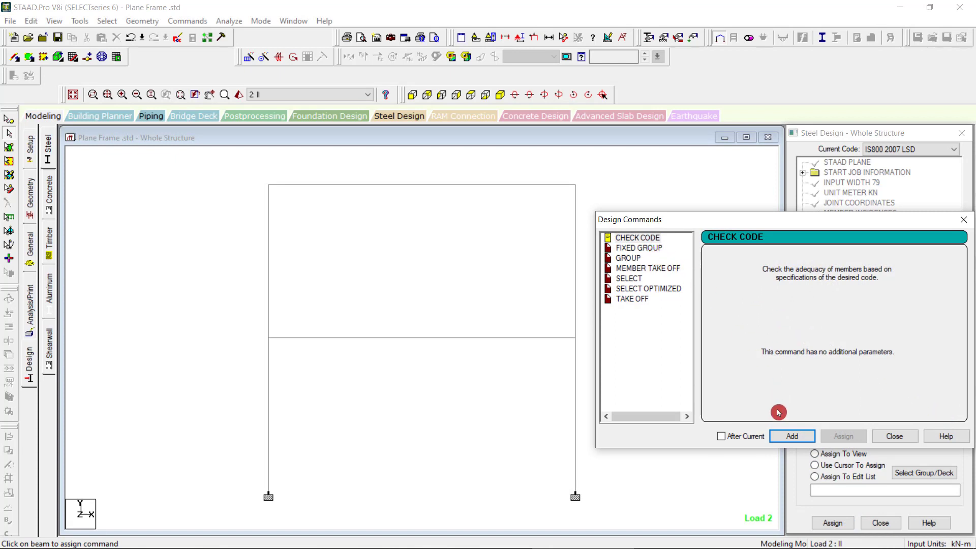
pyautogui.click(792, 436)
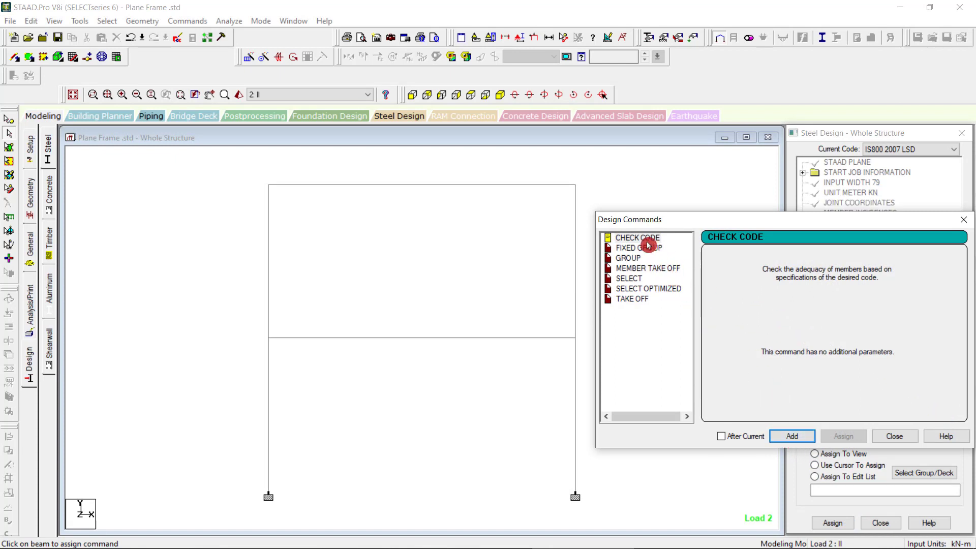
# - Add the MEMBER TAKE OFF command to the design input after the code check
pyautogui.click(650, 273)
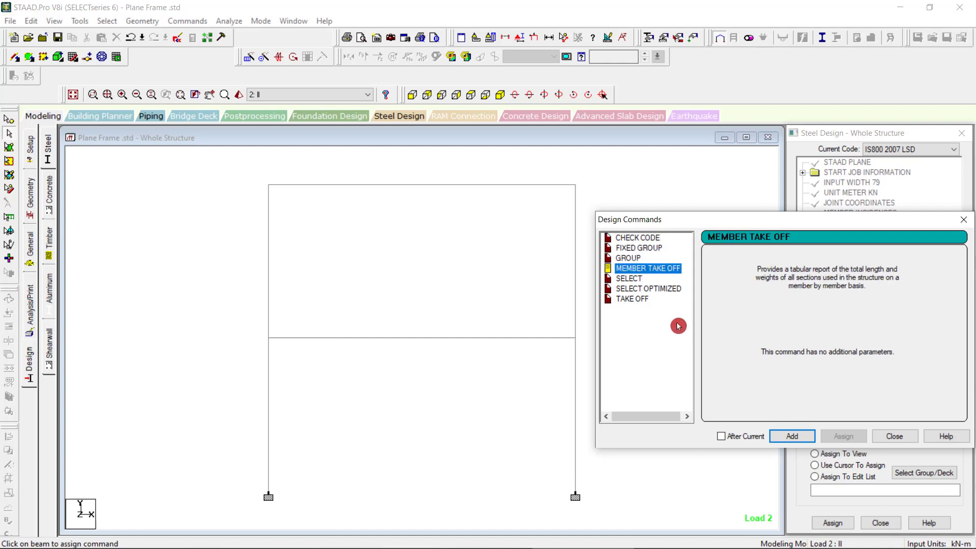
pyautogui.click(793, 439)
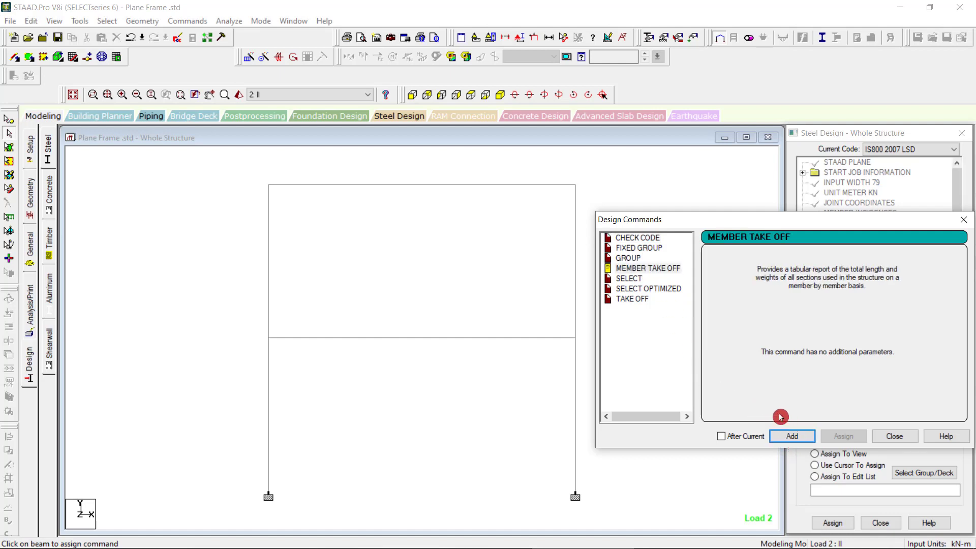
pyautogui.click(893, 437)
pyautogui.scroll(-1, 850, 333)
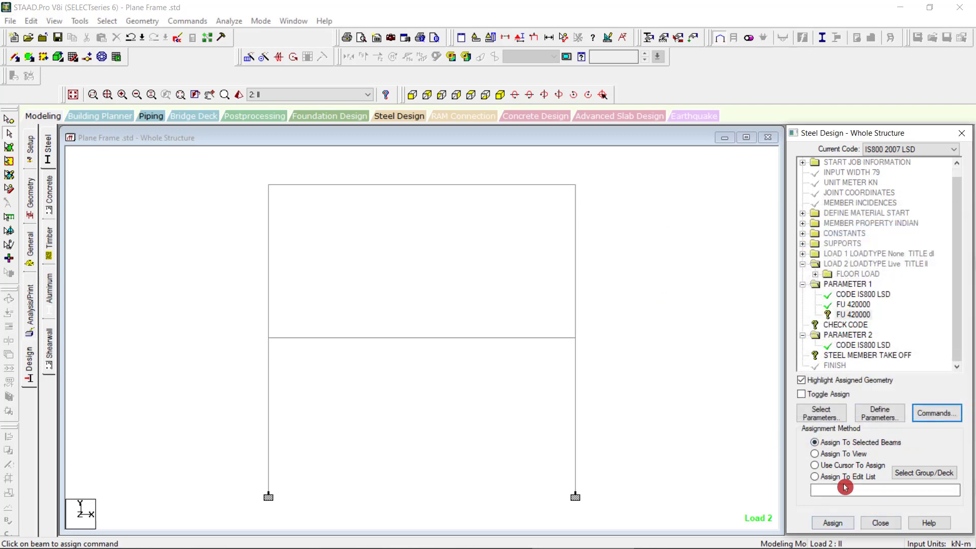
# - Assign the second FU 420000 entry to all members in view
pyautogui.click(838, 453)
pyautogui.click(832, 522)
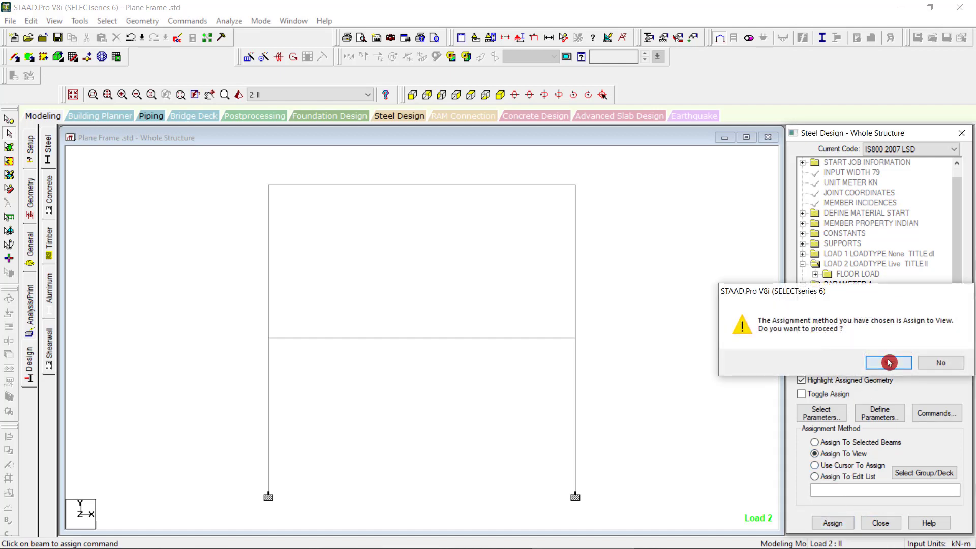
pyautogui.click(885, 359)
# - Assign the CHECK CODE command to the whole frame
pyautogui.click(853, 325)
pyautogui.click(834, 522)
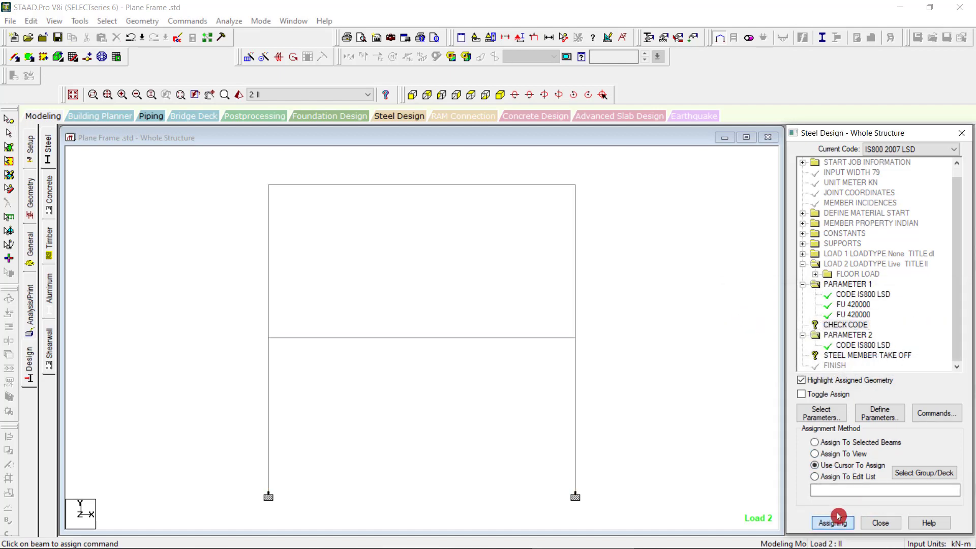
pyautogui.click(847, 453)
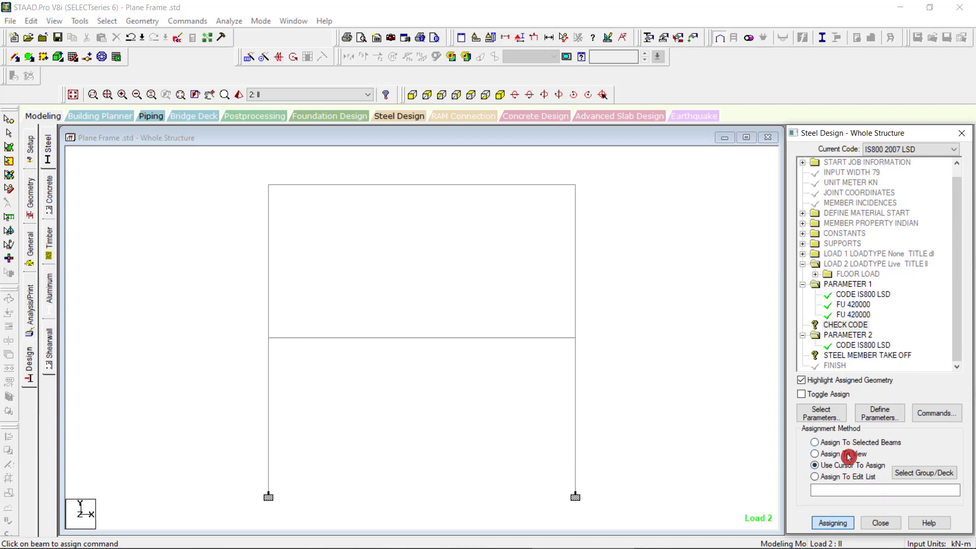
pyautogui.click(839, 522)
pyautogui.click(884, 363)
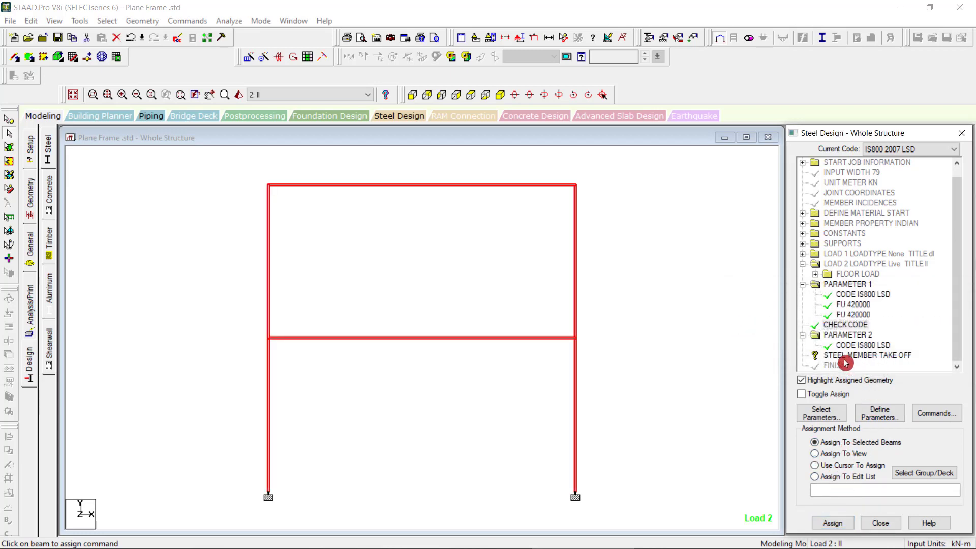
# - Assign STEEL MEMBER TAKE OFF to the whole frame
pyautogui.click(864, 355)
pyautogui.click(844, 464)
pyautogui.click(838, 522)
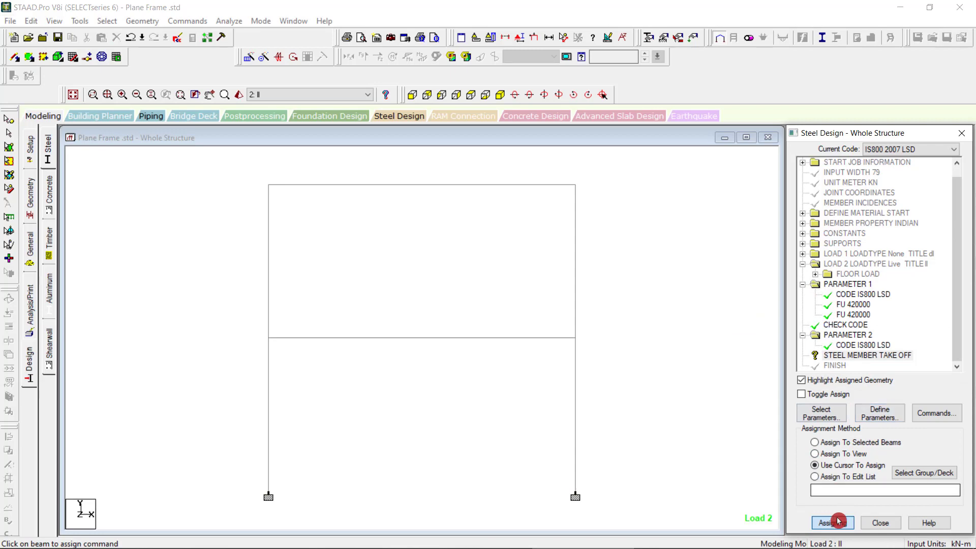
pyautogui.click(840, 454)
pyautogui.click(832, 522)
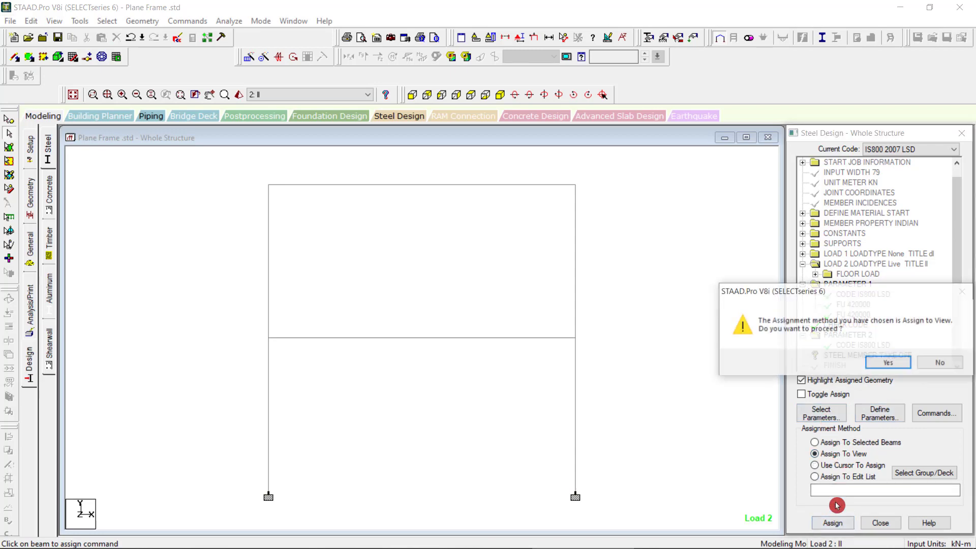
pyautogui.click(882, 361)
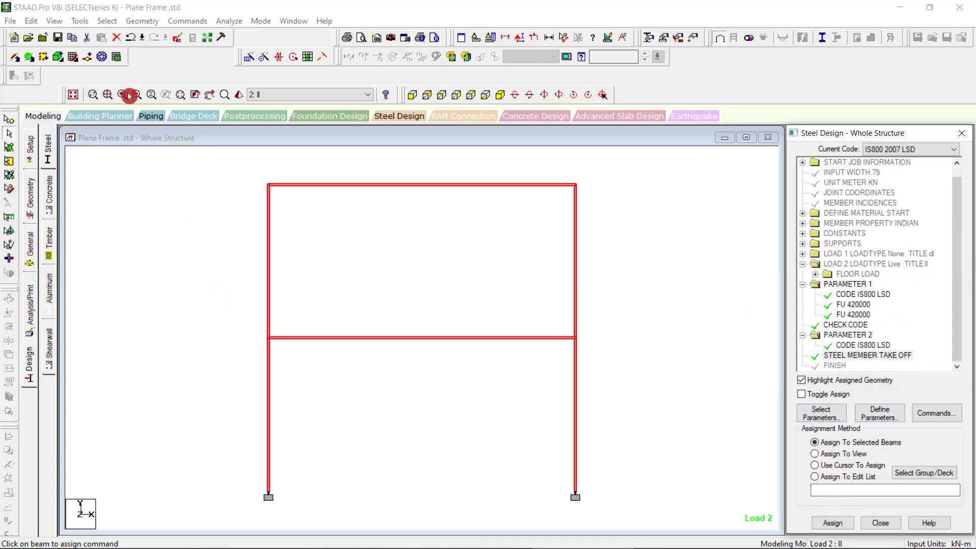
# - Add a PERFORM ANALYSIS command with no print option
pyautogui.click(30, 309)
pyautogui.click(441, 415)
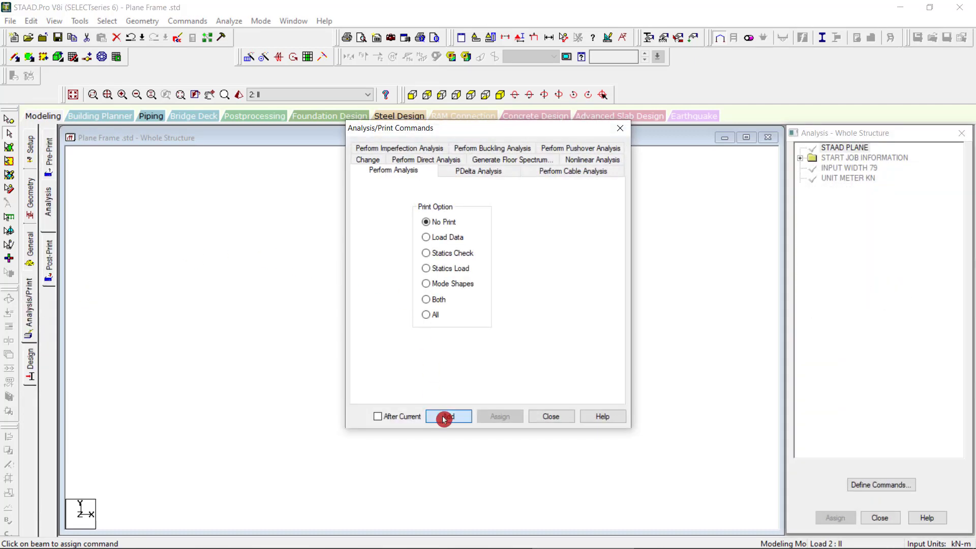
pyautogui.click(548, 418)
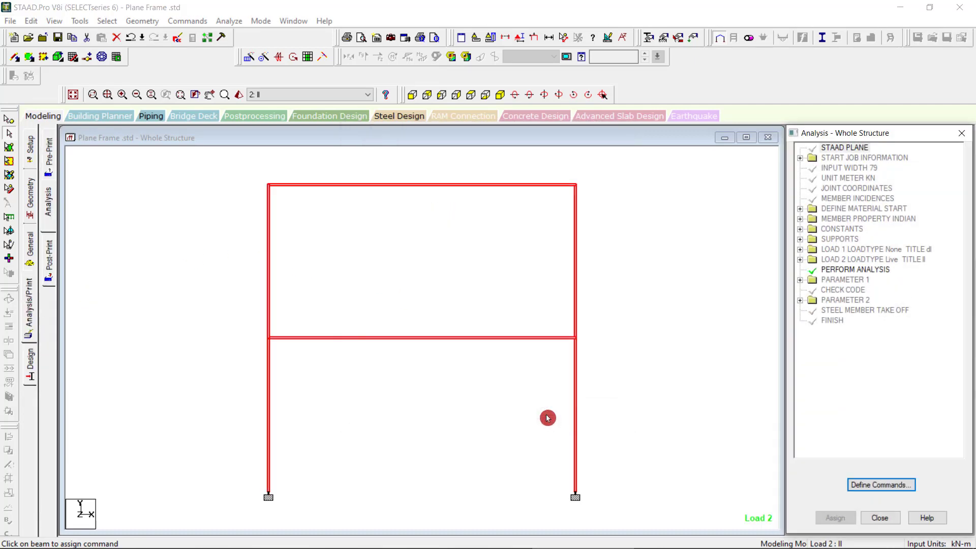
# - Save and run the analysis, then open the Plane Frame.anl output file
pyautogui.click(233, 22)
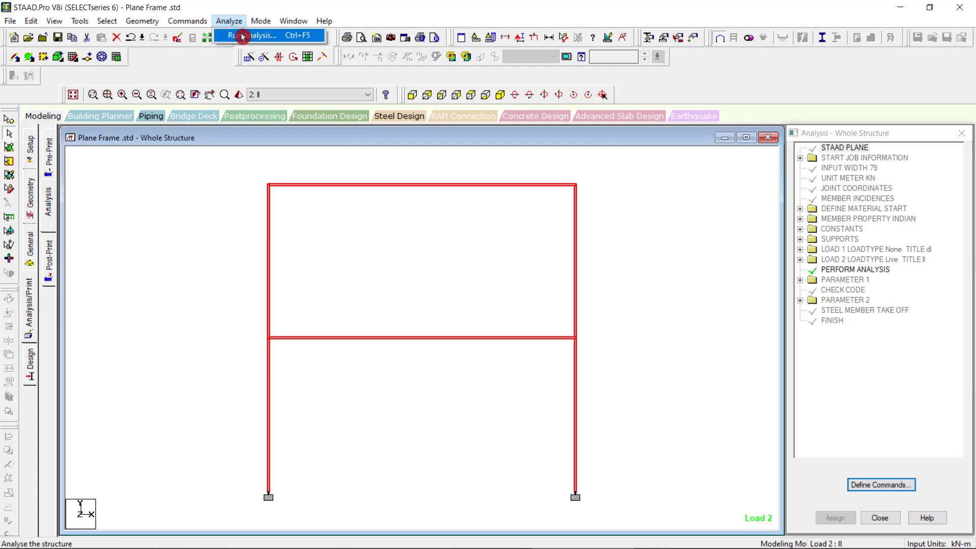
pyautogui.click(242, 36)
pyautogui.click(409, 298)
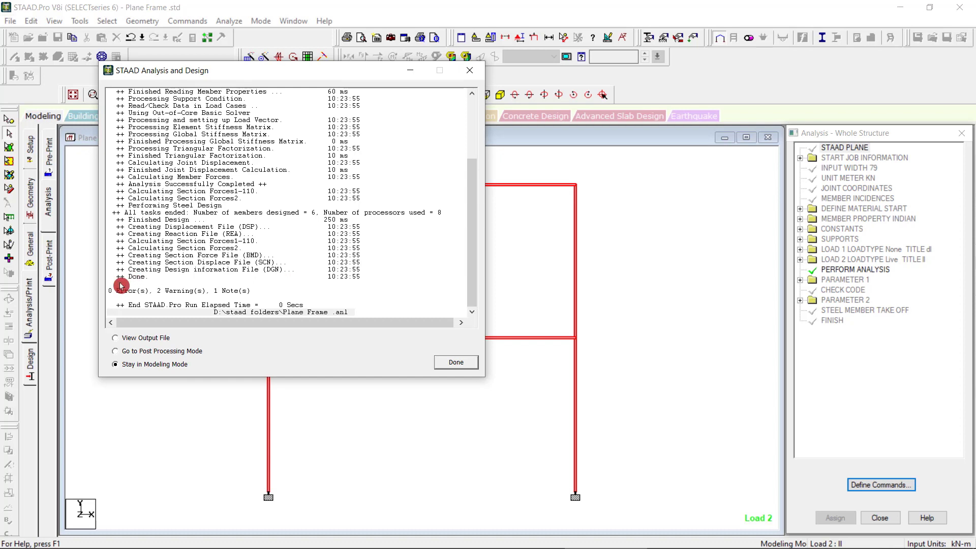
pyautogui.click(144, 339)
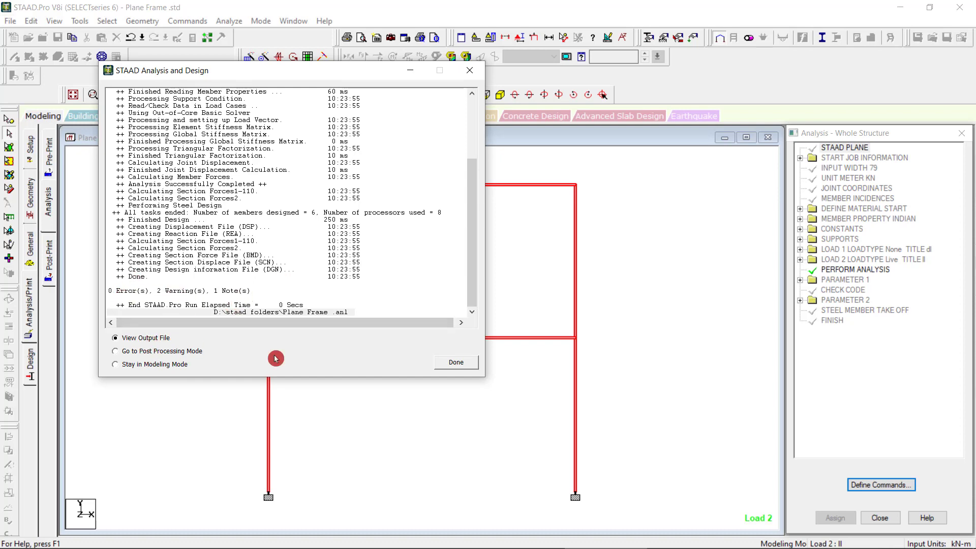
pyautogui.click(457, 363)
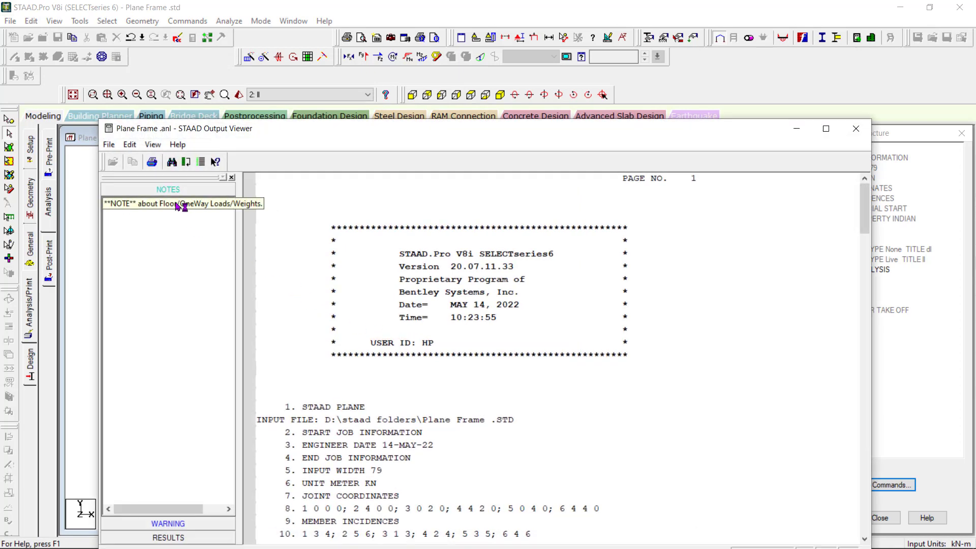
# - Expand the output's RESULTS heading to list STEEL DESIGN and STEEL TAKE OFF
pyautogui.click(179, 204)
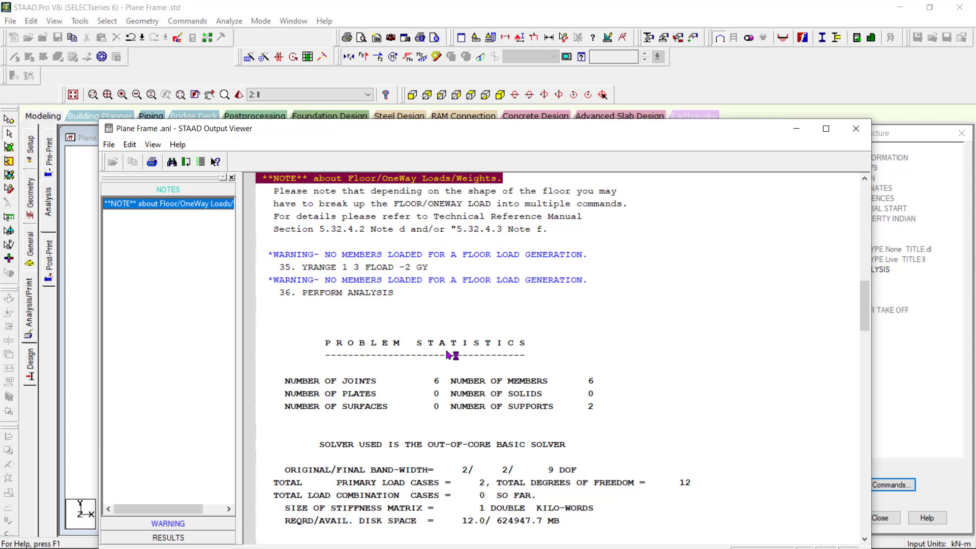
pyautogui.scroll(-4, 449, 355)
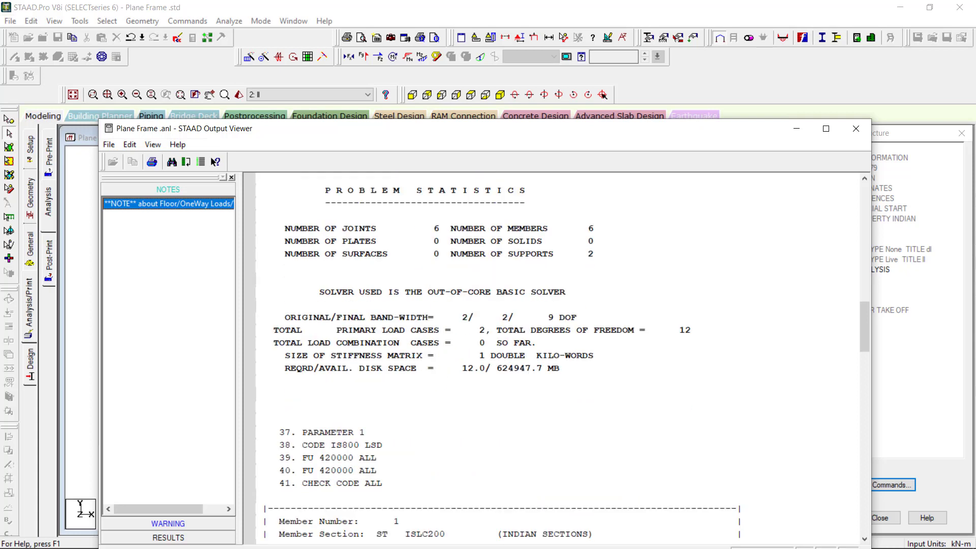
pyautogui.click(193, 542)
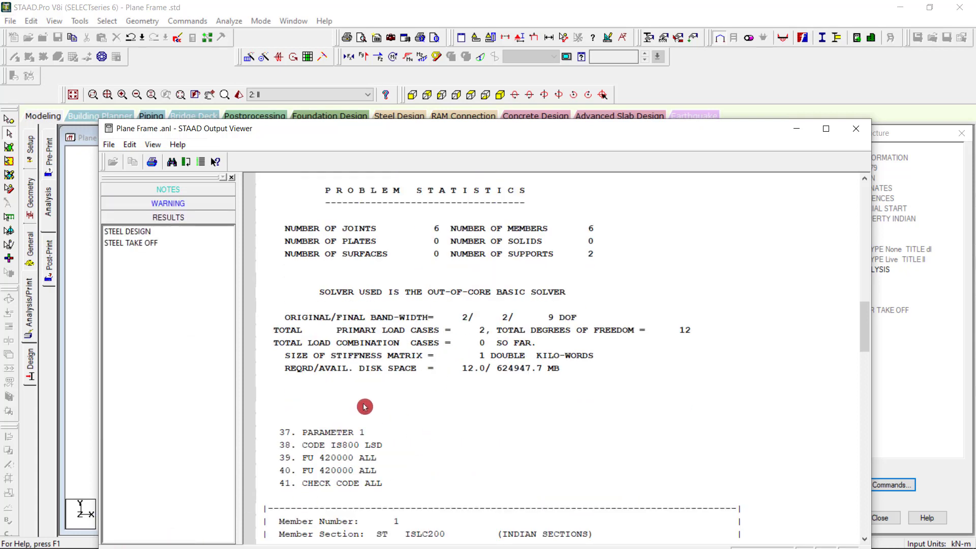
# - Scroll through the IS 800 LSD checks, all six members passing, and the take-off table, then close the viewer
pyautogui.click(147, 234)
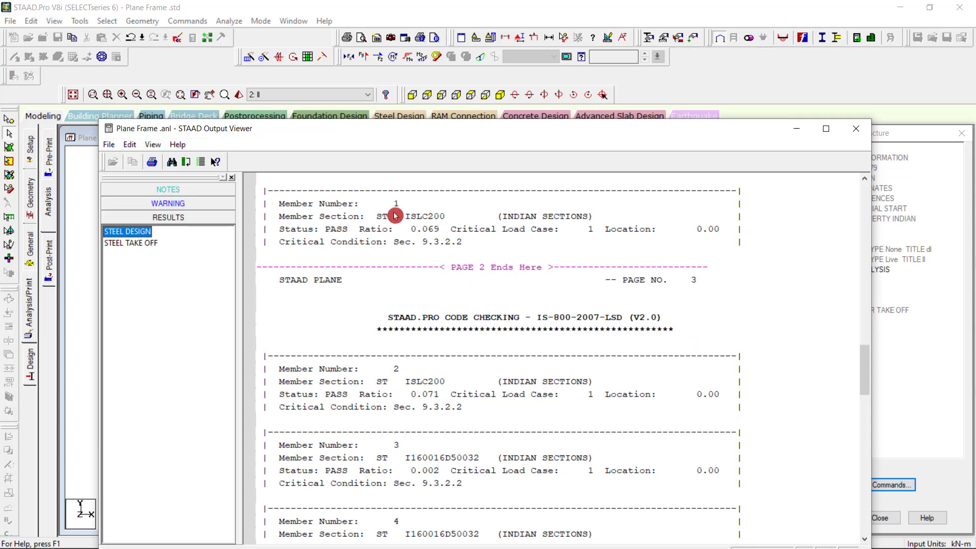
pyautogui.scroll(-2, 345, 242)
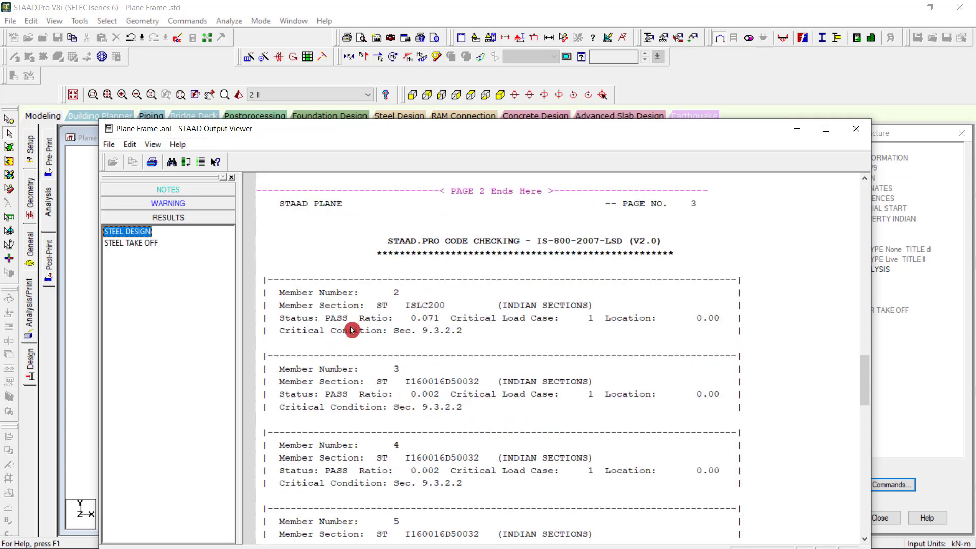
pyautogui.scroll(-1, 379, 417)
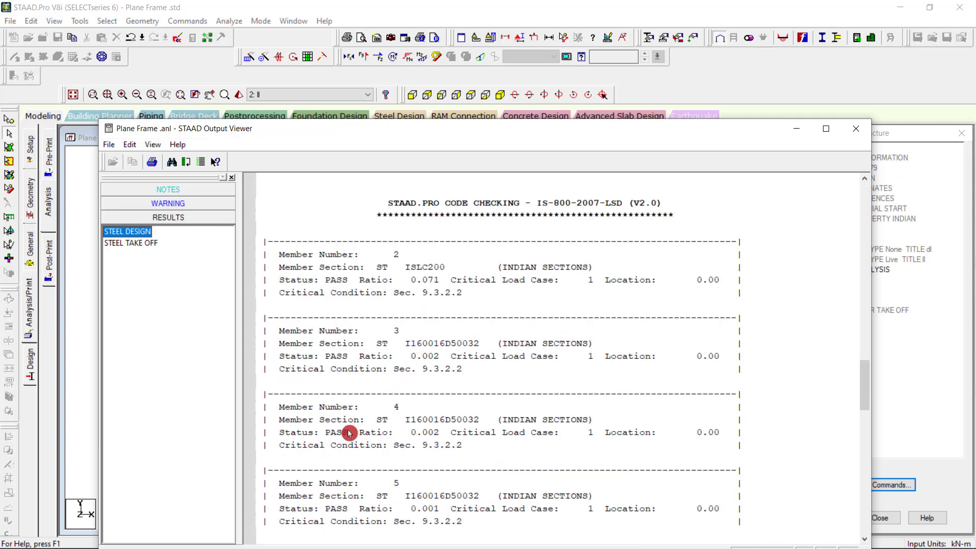
pyautogui.scroll(-2, 355, 432)
pyautogui.scroll(-8, 501, 432)
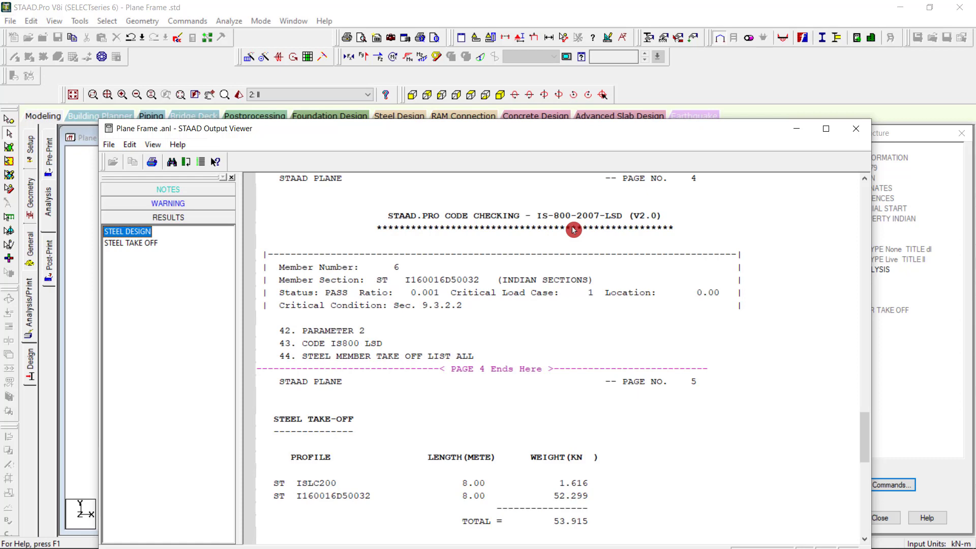
pyautogui.scroll(-7, 653, 320)
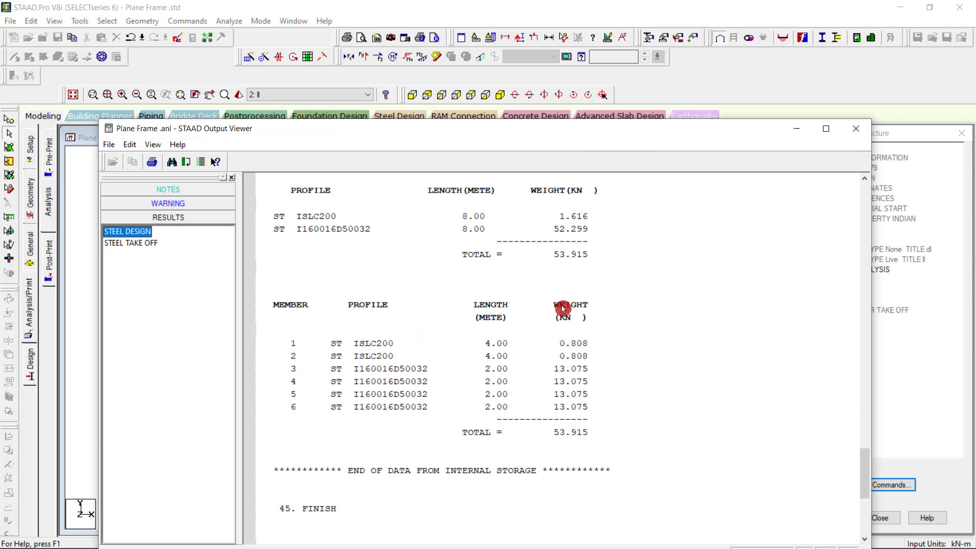
pyautogui.scroll(-6, 538, 407)
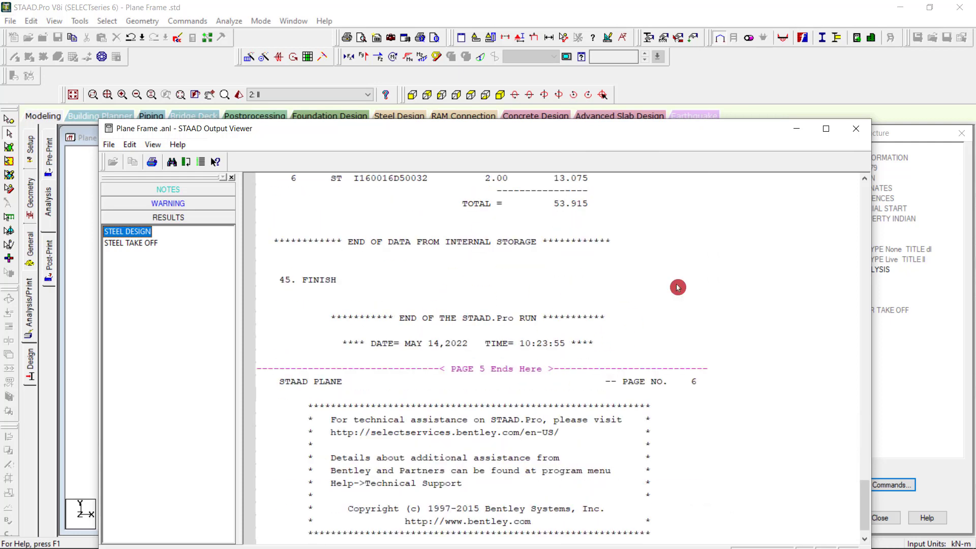
pyautogui.click(862, 134)
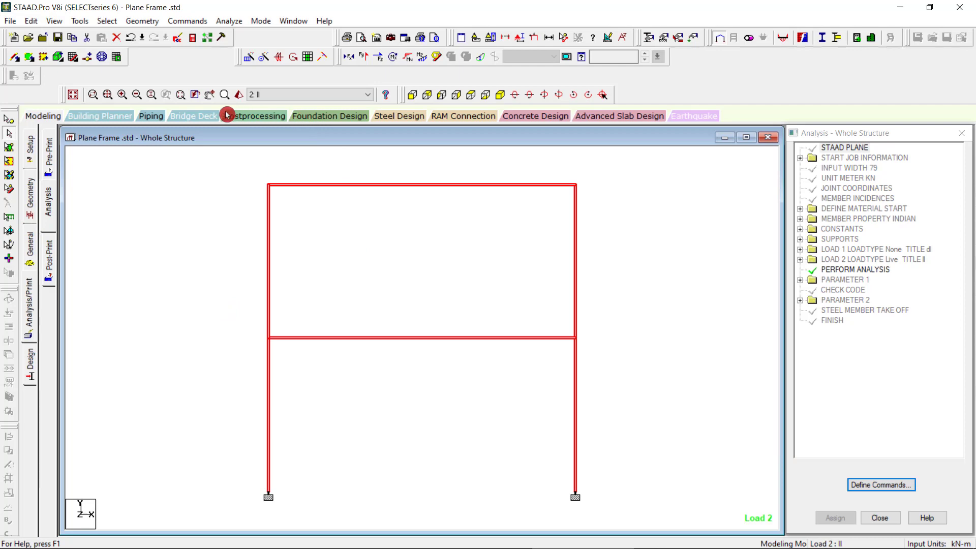
# - Enter Postprocessing with both load cases, ending on load case 2: ll displacement results
pyautogui.click(256, 116)
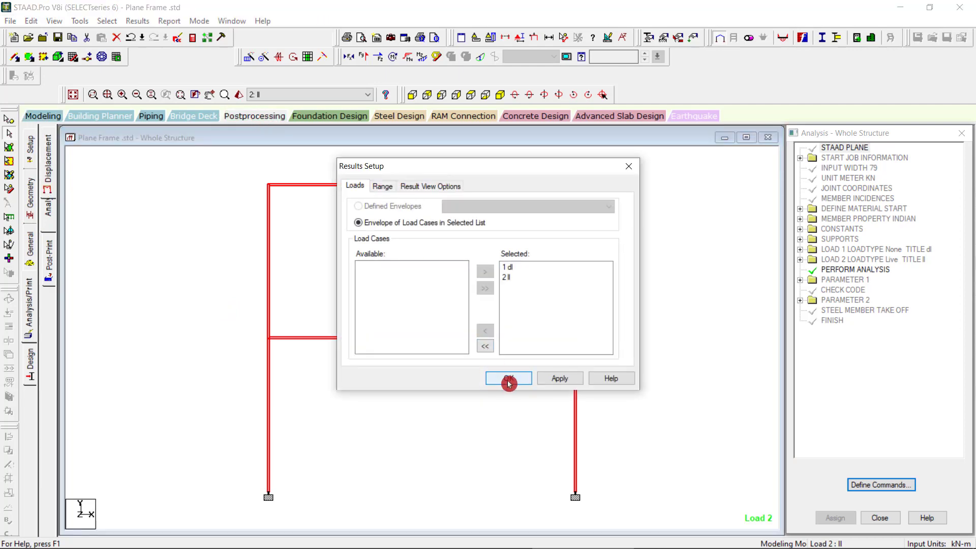
pyautogui.click(507, 380)
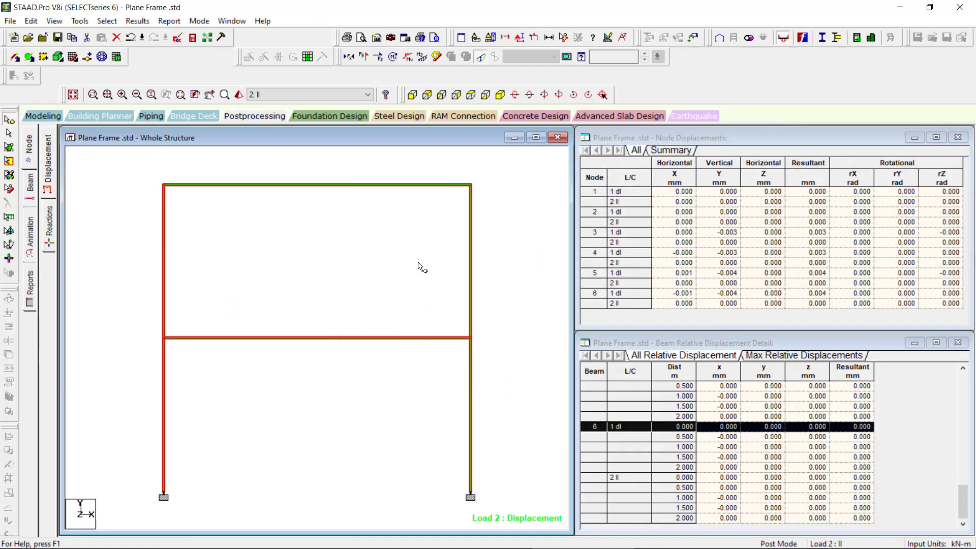
pyautogui.click(346, 100)
pyautogui.click(338, 105)
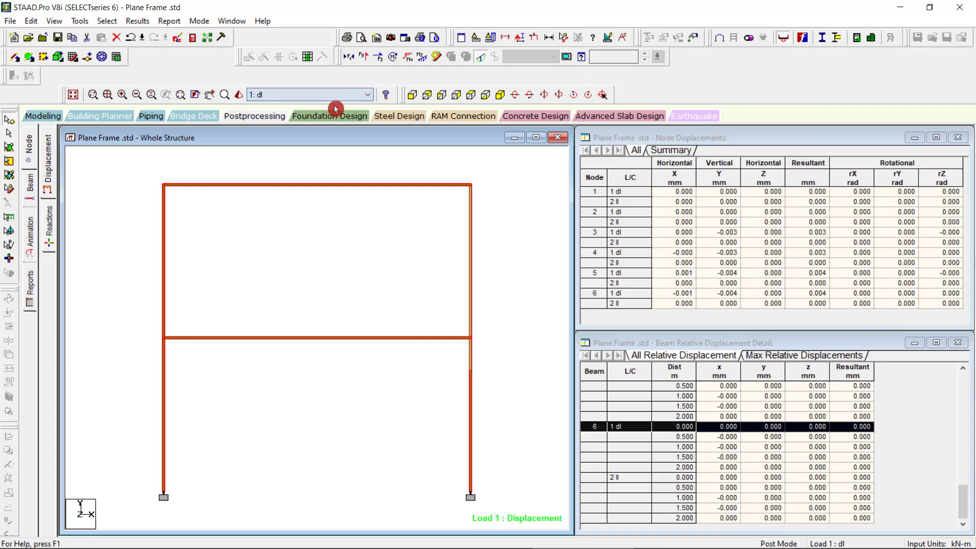
pyautogui.click(135, 199)
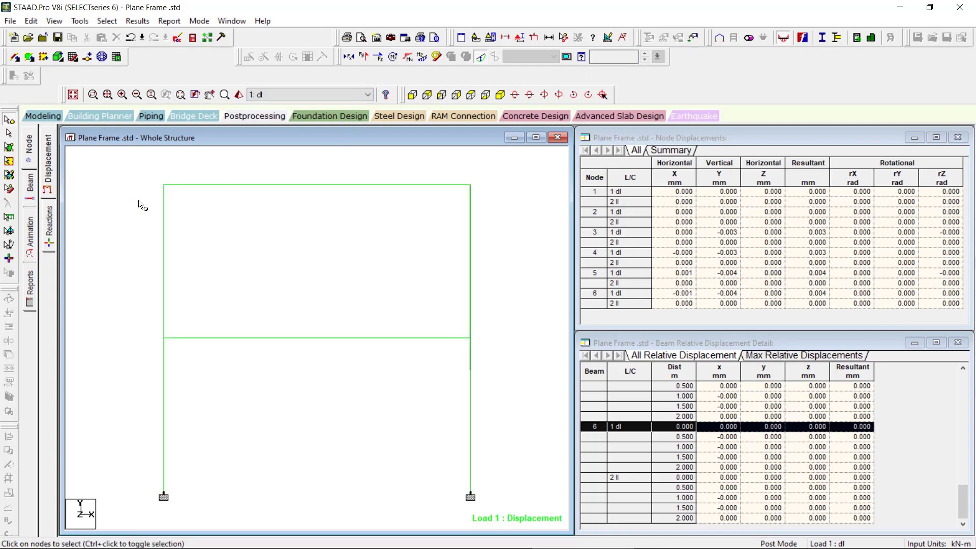
pyautogui.click(275, 95)
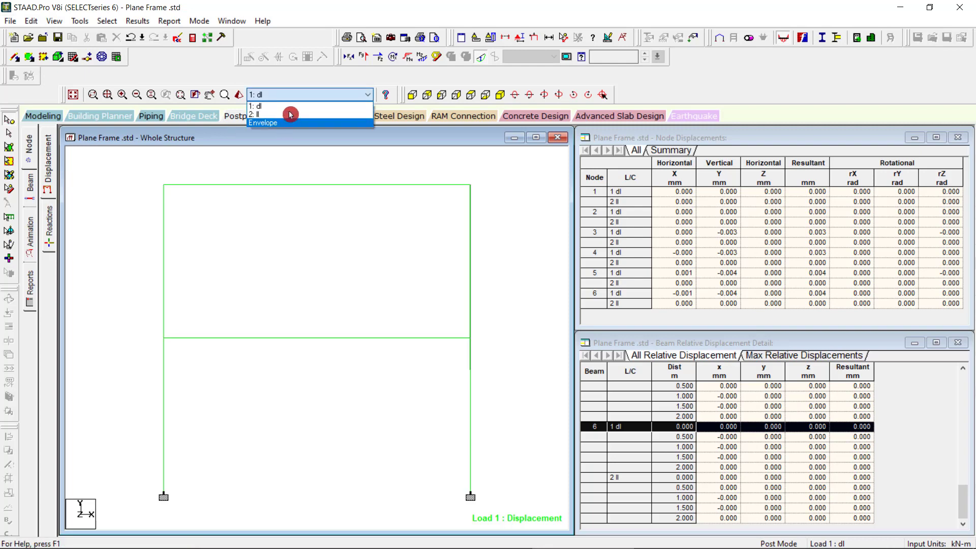
pyautogui.click(290, 114)
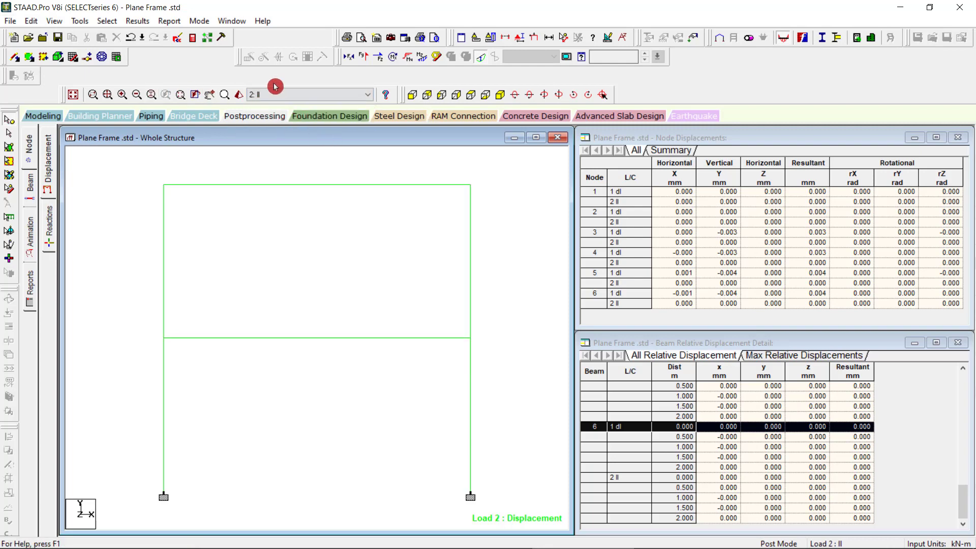
# - Display the Bending Z and Bending Y moment diagrams on the frame
pyautogui.click(420, 59)
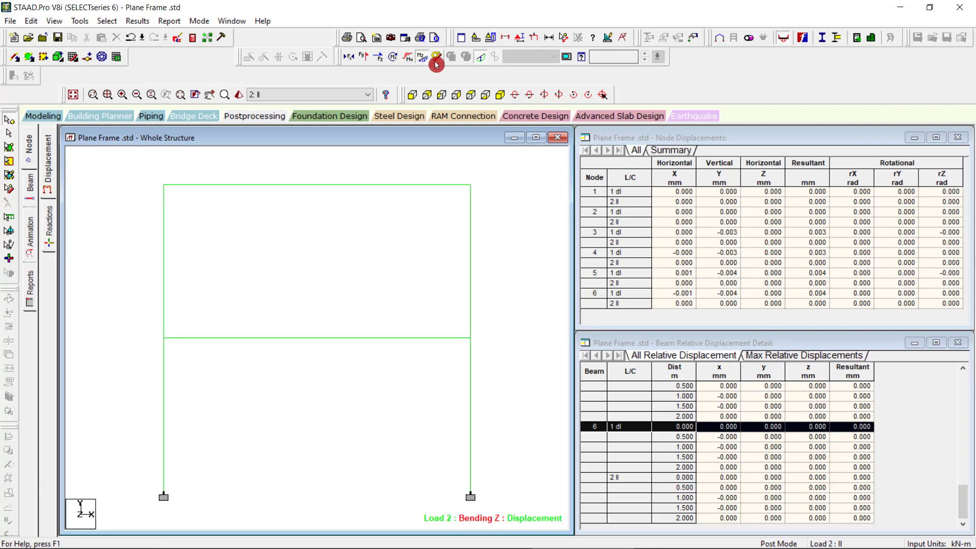
pyautogui.click(436, 60)
pyautogui.click(435, 58)
pyautogui.click(258, 116)
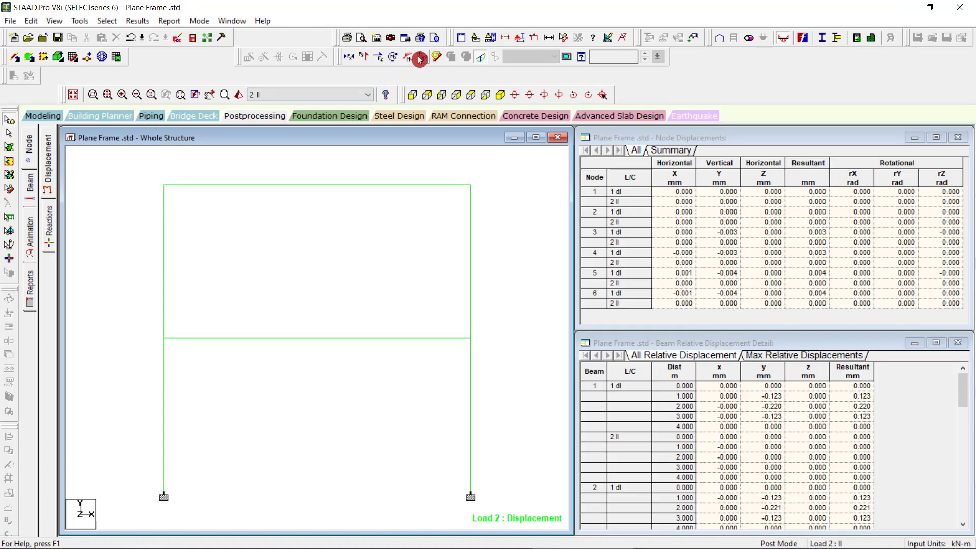
pyautogui.click(420, 59)
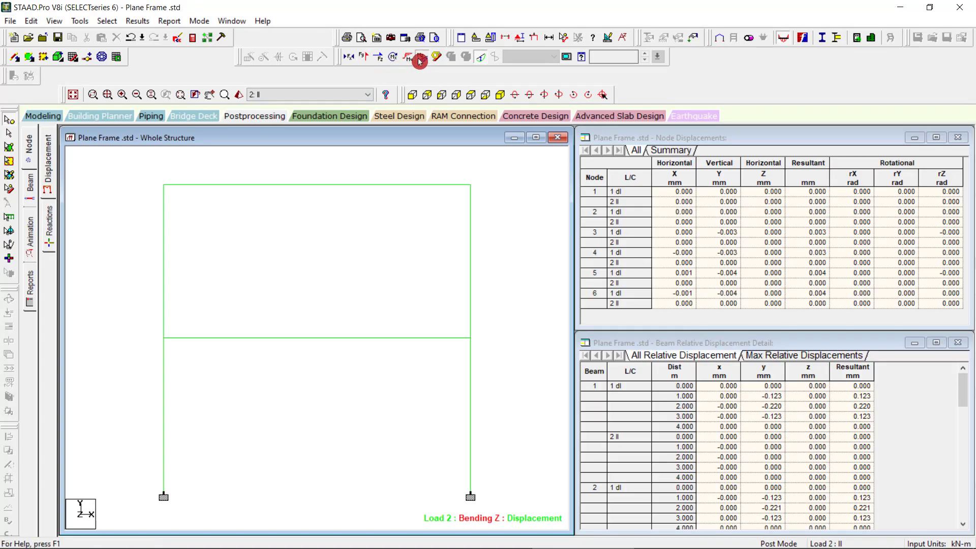
pyautogui.click(410, 62)
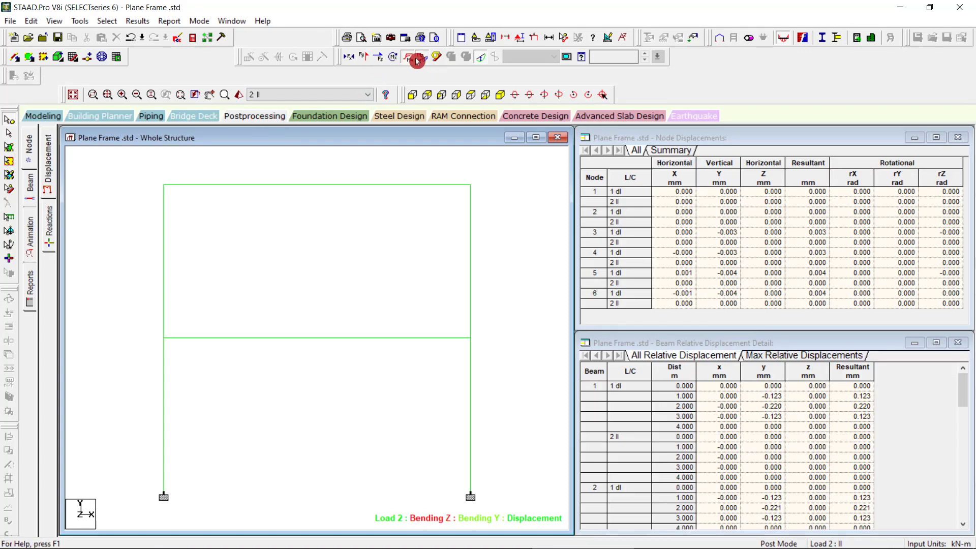
# - Switch results to load case 1: dl and show beam stress with the Bending Z diagram
pyautogui.click(366, 95)
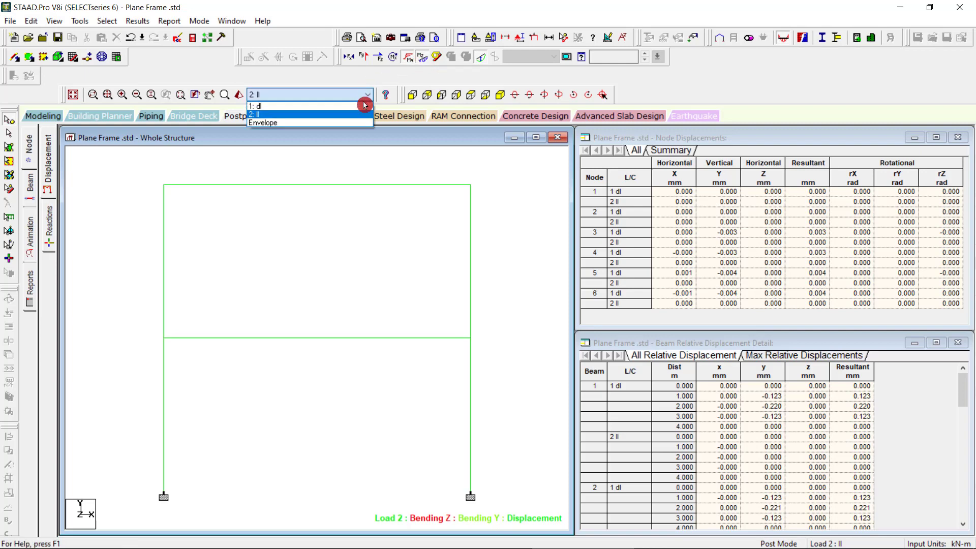
pyautogui.click(362, 106)
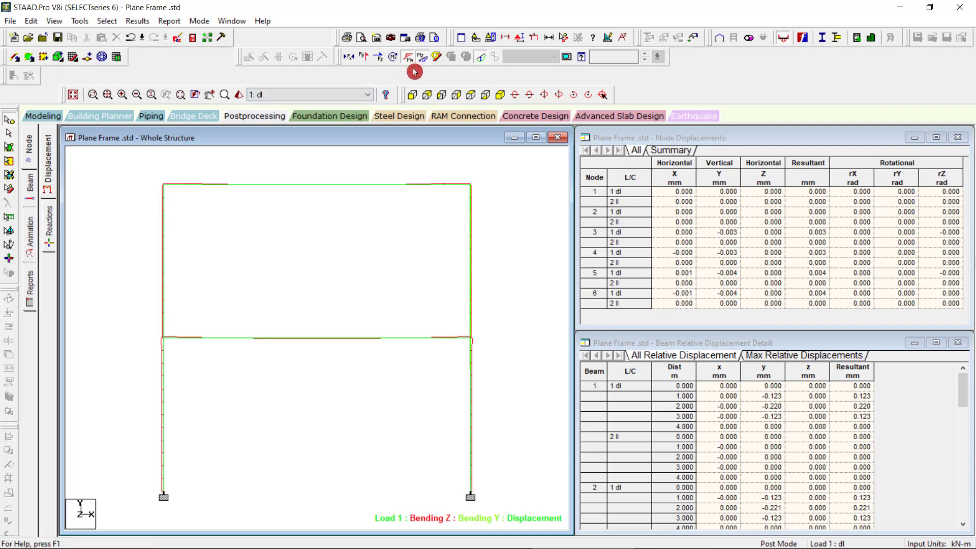
pyautogui.click(422, 59)
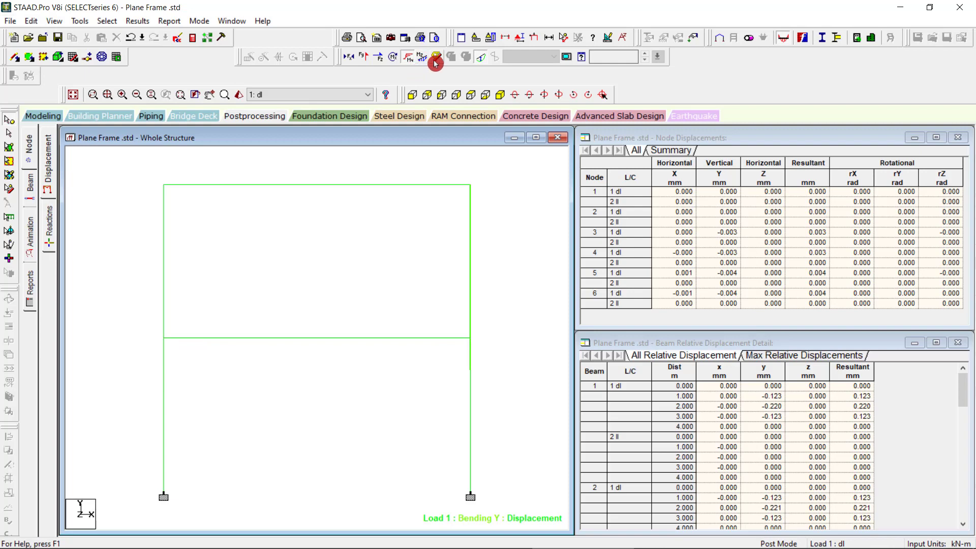
pyautogui.click(435, 59)
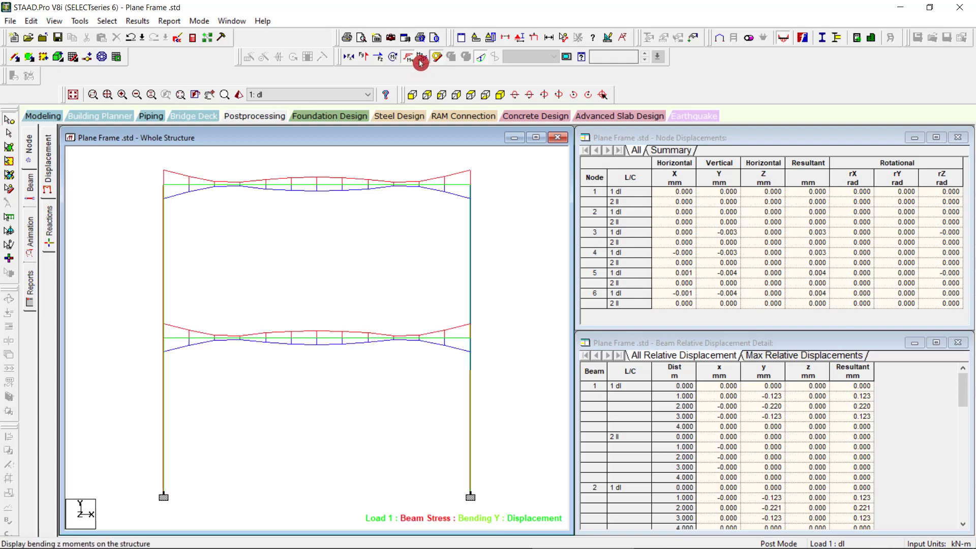
pyautogui.click(421, 62)
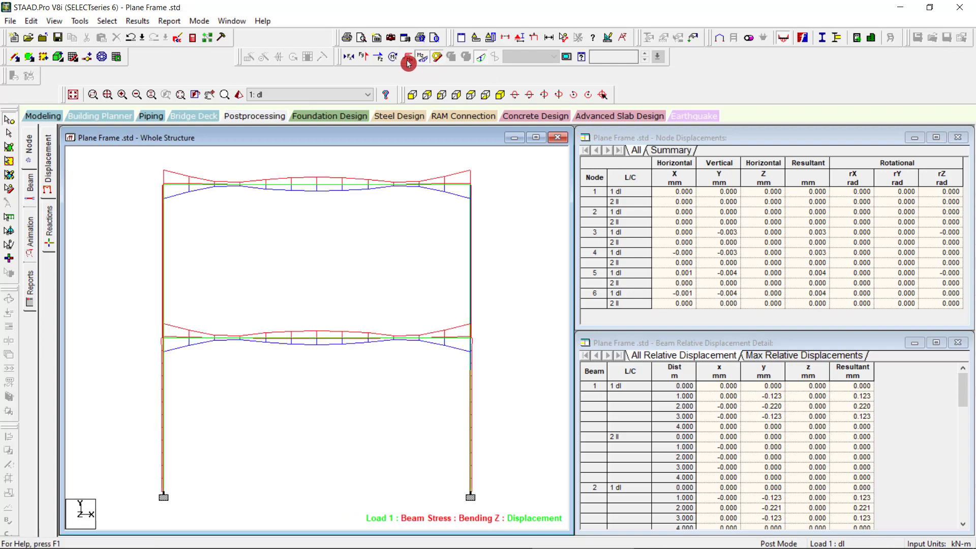
# - Add torsion, Shear Z, Shear Y and axial force diagrams, then minimize STAAD.Pro
pyautogui.click(396, 64)
pyautogui.click(379, 63)
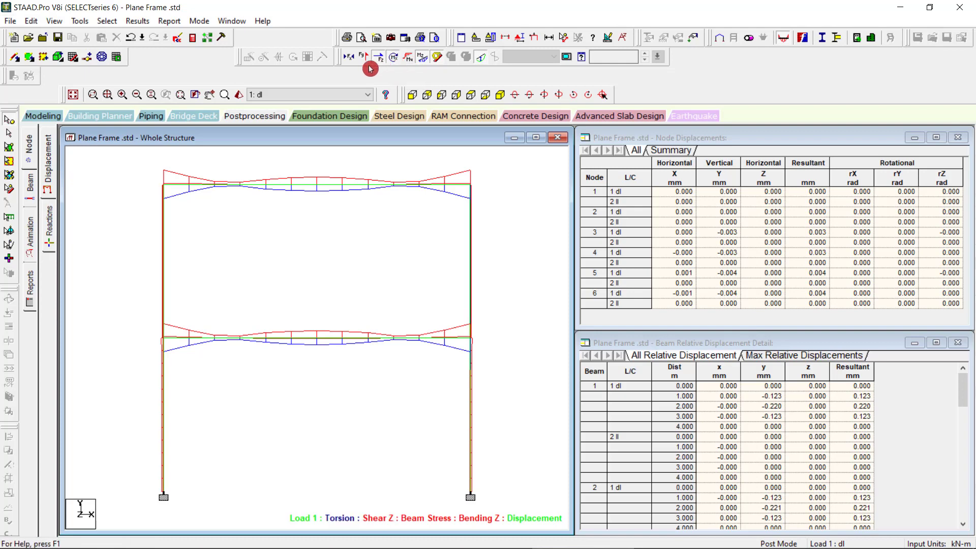
pyautogui.click(364, 63)
pyautogui.click(348, 62)
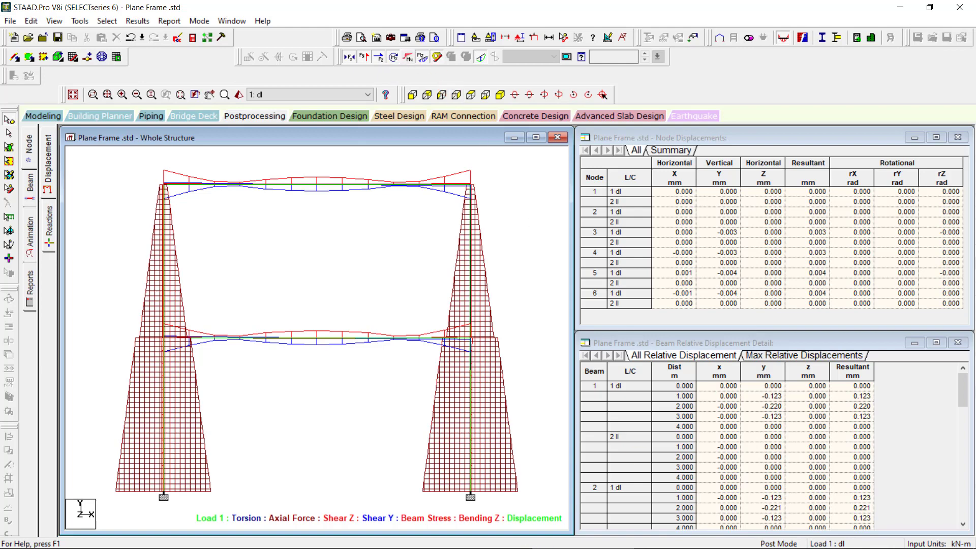
pyautogui.moveTo(661, 547)
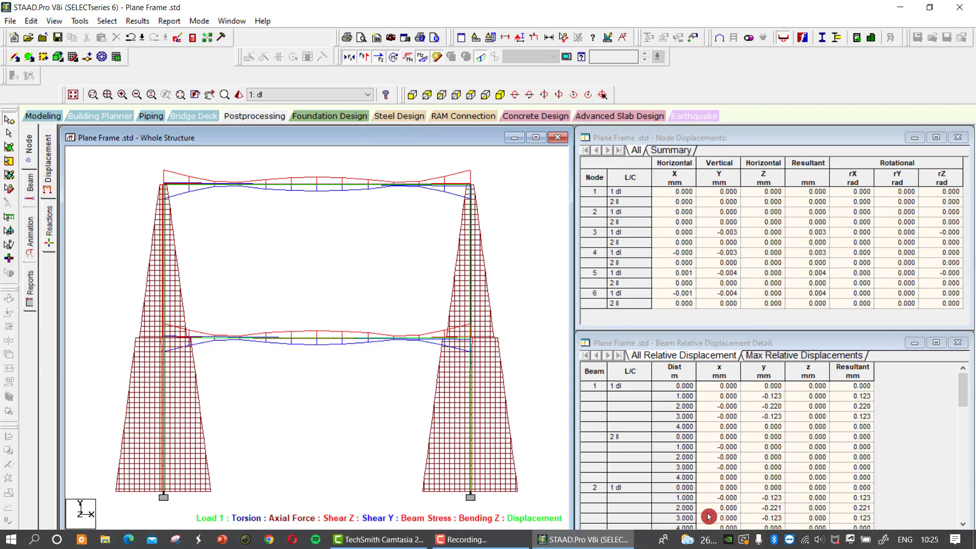
pyautogui.click(585, 542)
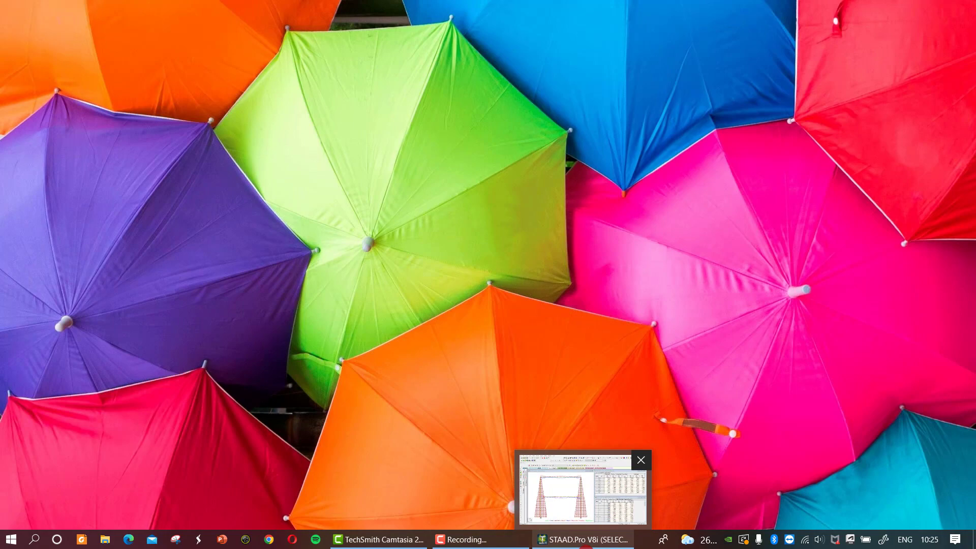